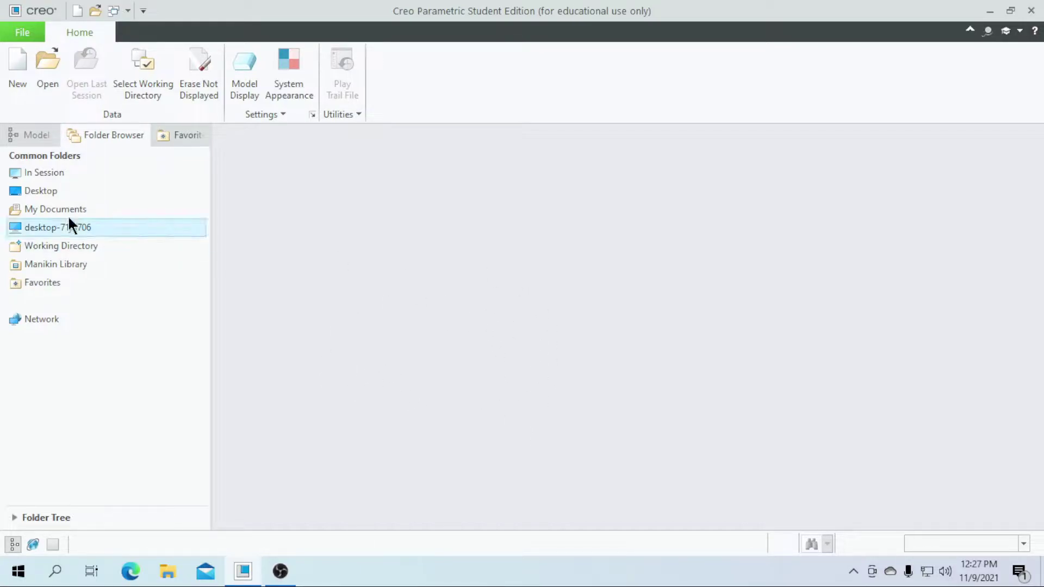
- Create a new solid part named BLOWER using the mmns_part_solid template instead of the default
{"action": "left_click", "coordinate": [17, 76]}
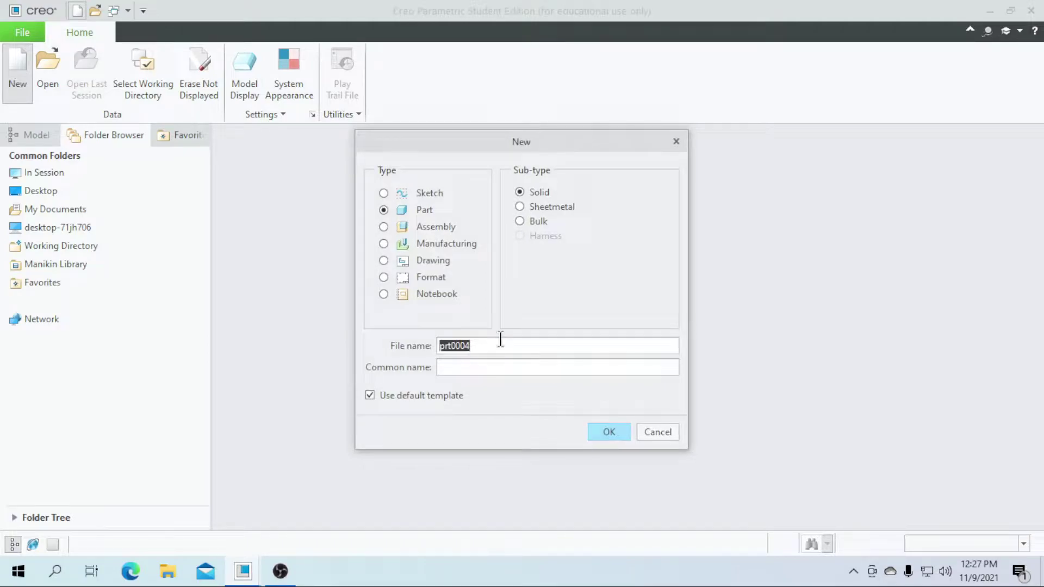
{"action": "key", "text": "BackSpace"}
{"action": "type", "text": "Bl"}
{"action": "left_click", "coordinate": [415, 398]}
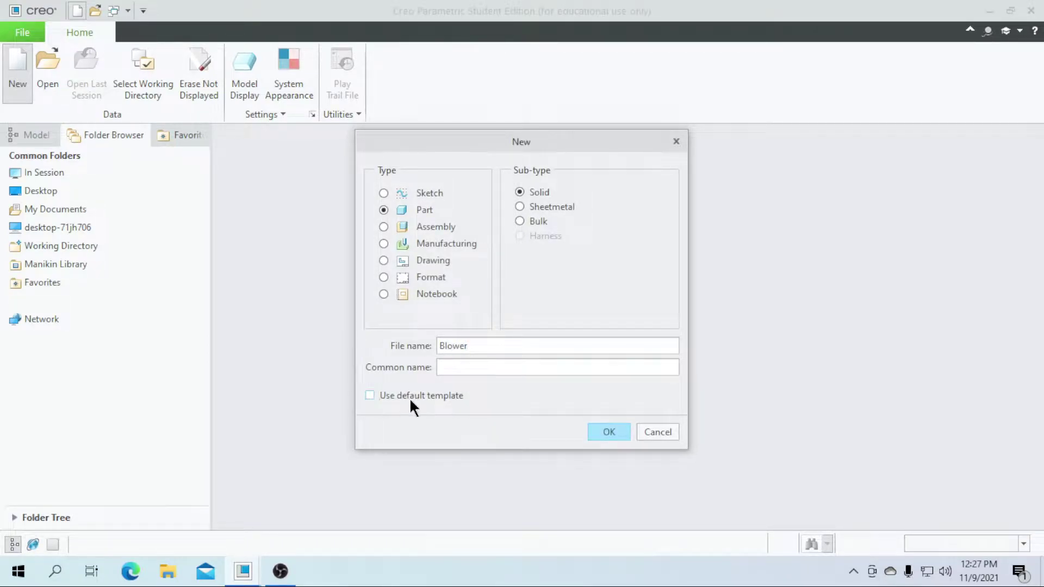
{"action": "left_click", "coordinate": [603, 432]}
{"action": "scroll", "coordinate": [435, 228], "scroll_direction": "down", "scroll_amount": 2}
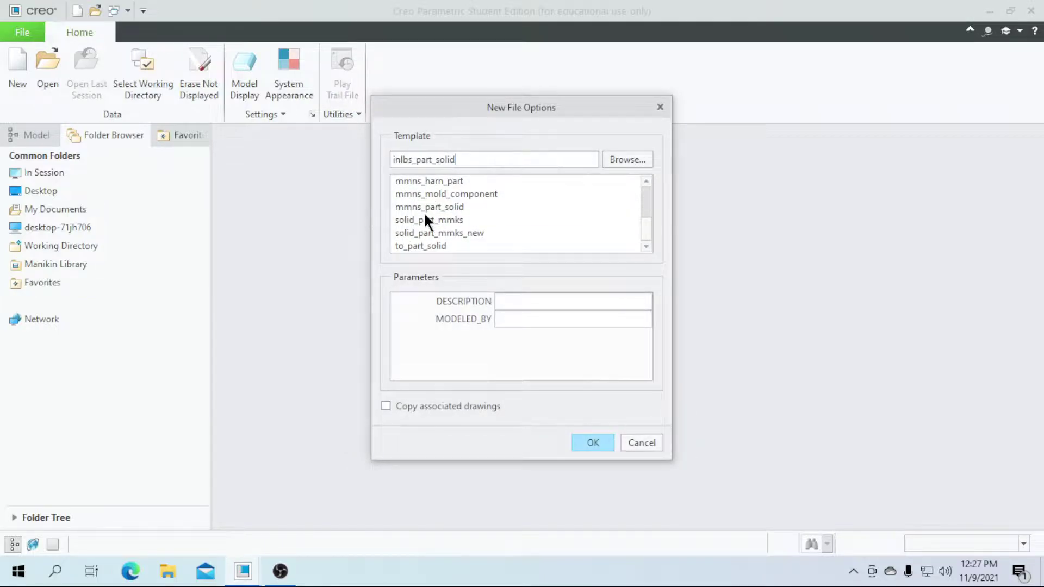
{"action": "left_click", "coordinate": [427, 210]}
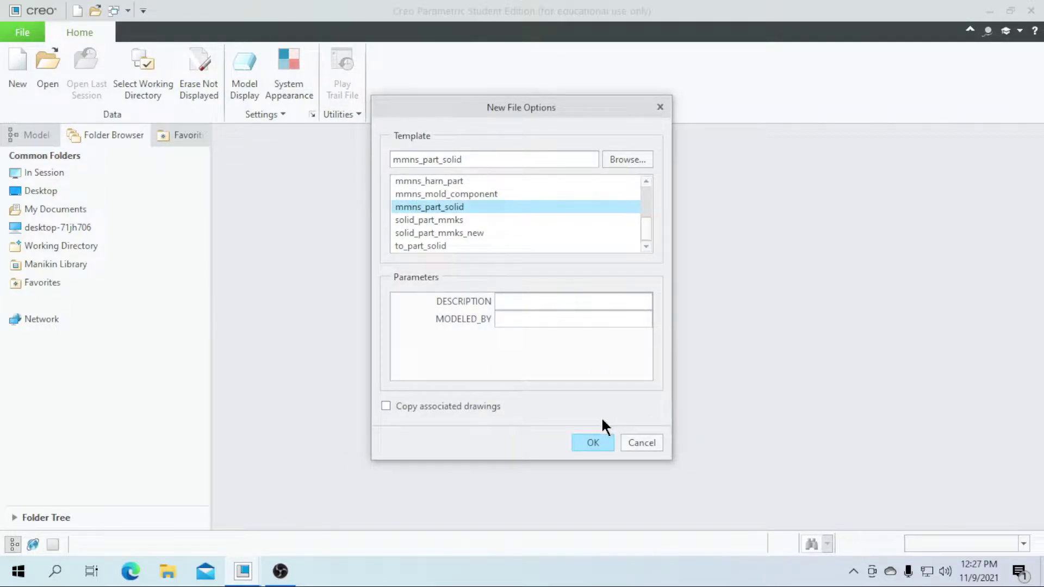
{"action": "left_click", "coordinate": [595, 443]}
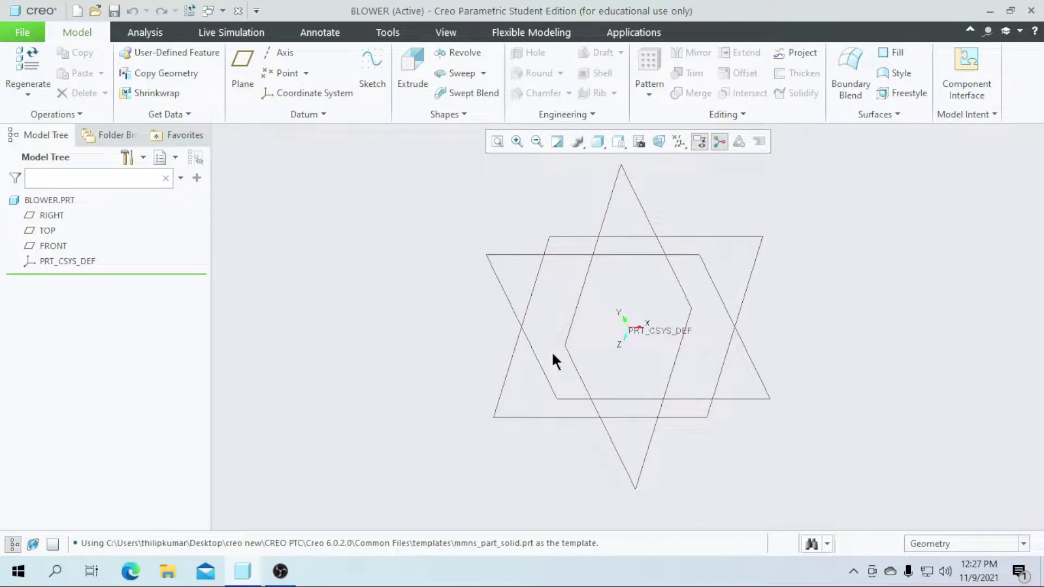
- Start an extrusion on the RIGHT plane and sketch a 120-diameter circle centred at the origin
{"action": "left_click", "coordinate": [414, 81]}
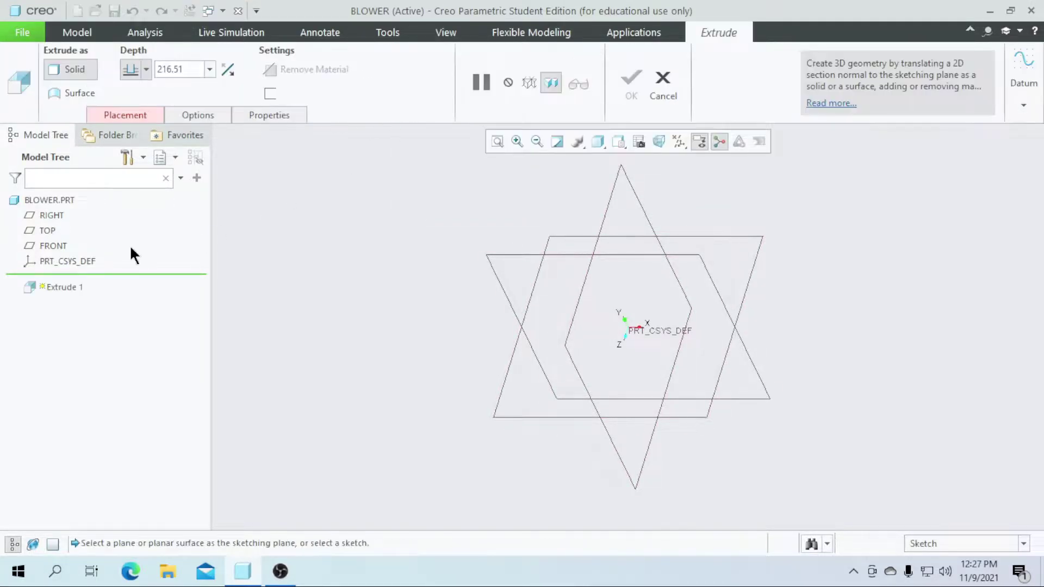
{"action": "left_click", "coordinate": [52, 216]}
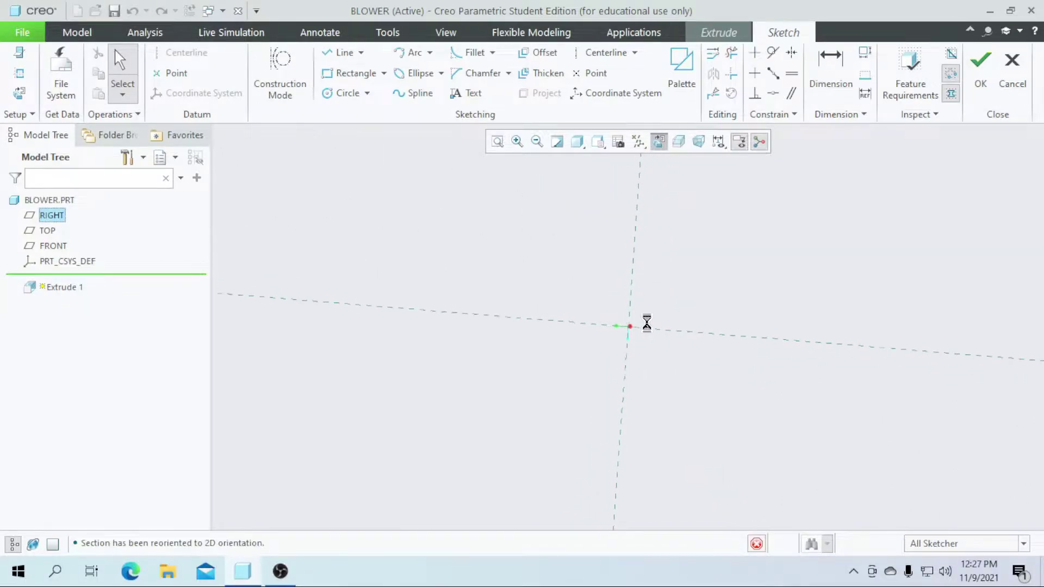
{"action": "left_click", "coordinate": [348, 93]}
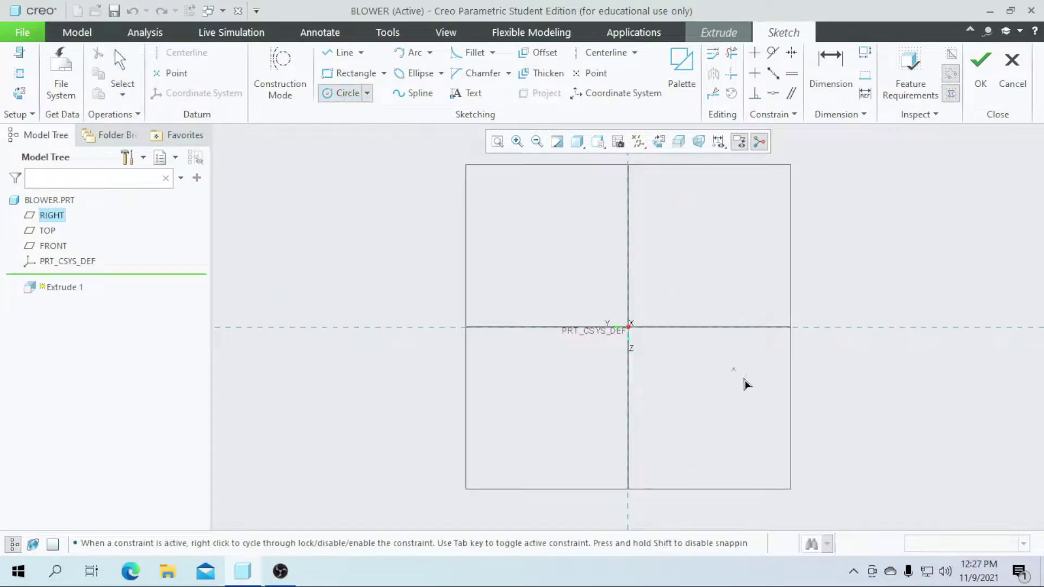
{"action": "left_click", "coordinate": [631, 327]}
{"action": "left_click", "coordinate": [647, 403]}
{"action": "middle_click", "coordinate": [548, 272]}
{"action": "double_click", "coordinate": [526, 253]}
{"action": "type", "text": "120"}
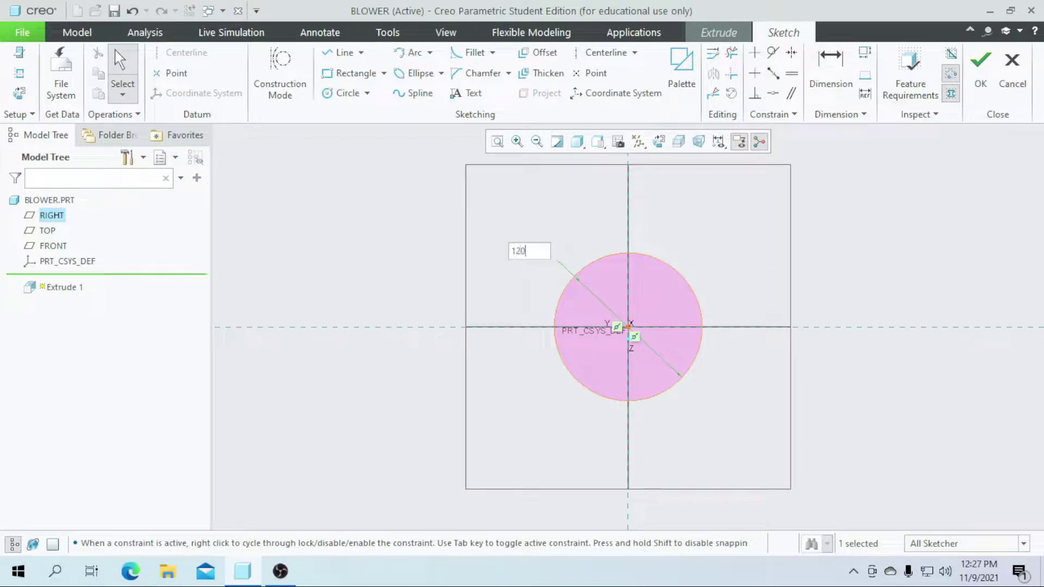
{"action": "key", "text": "Return"}
- Trim away the circle's lower half, close the semicircle with a straight line, and accept the sketch
{"action": "scroll", "coordinate": [601, 303], "scroll_direction": "up", "scroll_amount": 4}
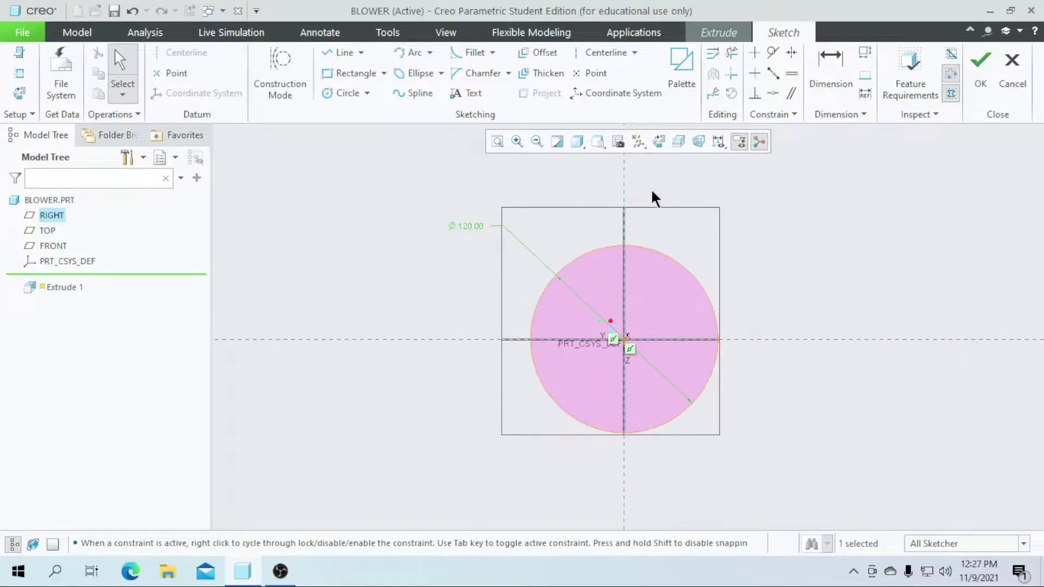
{"action": "left_click", "coordinate": [731, 53]}
{"action": "left_click_drag", "start_coordinate": [623, 394], "coordinate": [713, 392]}
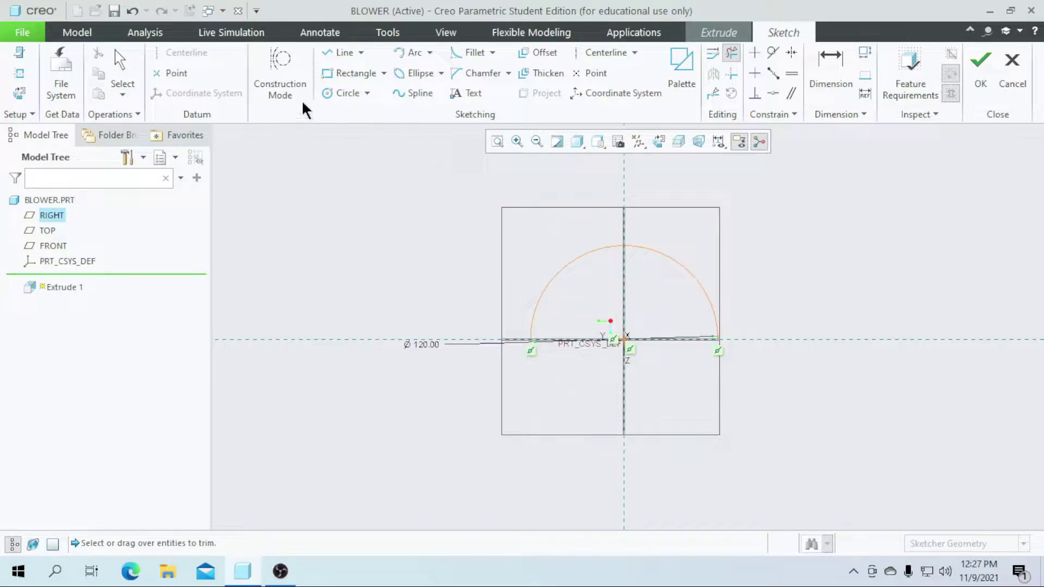
{"action": "left_click", "coordinate": [340, 52]}
{"action": "left_click", "coordinate": [531, 340]}
{"action": "left_click", "coordinate": [718, 339]}
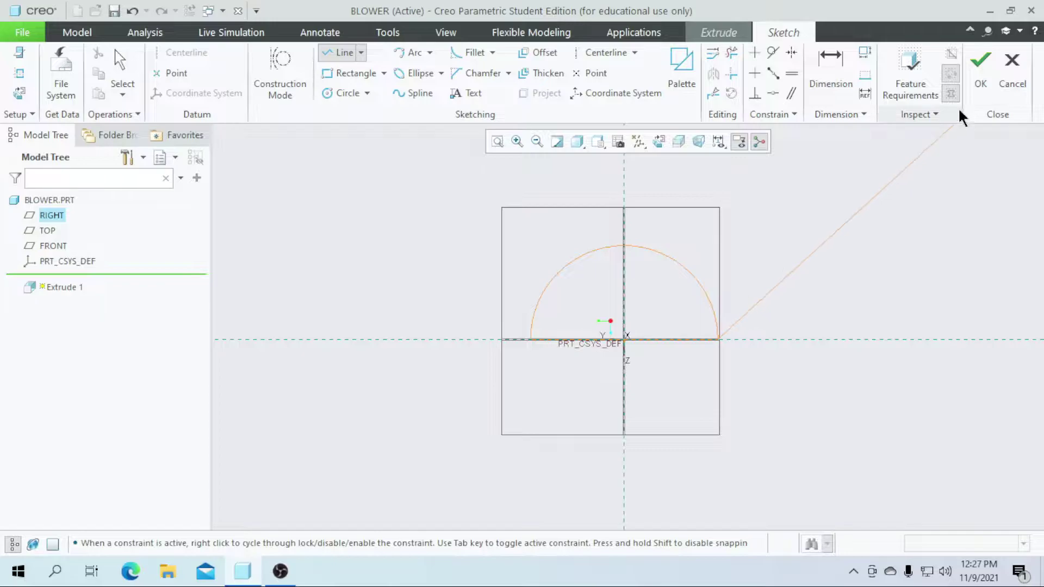
{"action": "left_click", "coordinate": [973, 82]}
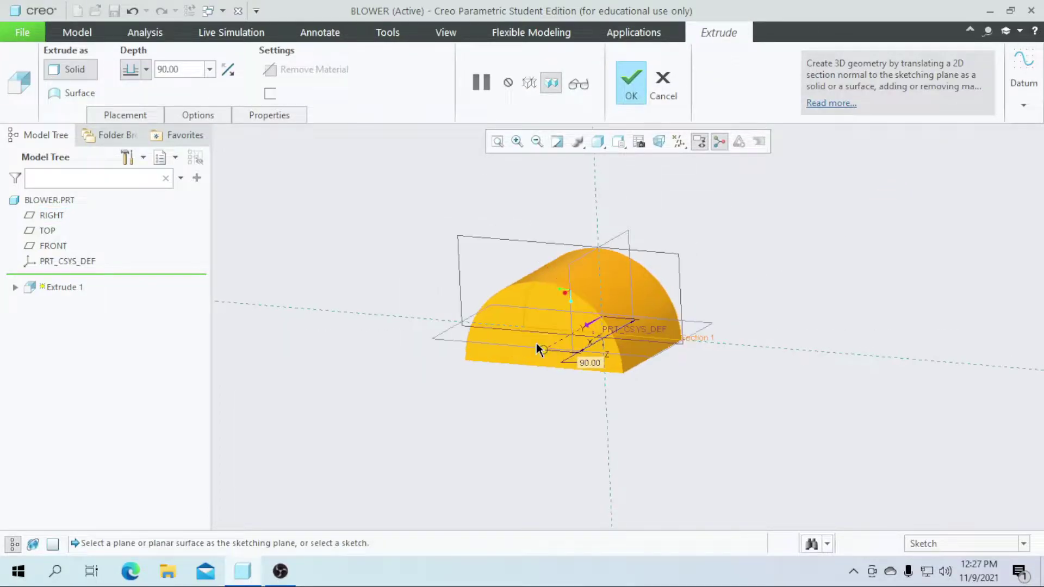
- Switch to Shading With Edges and finish Extrude 1 as a symmetric 80-deep extrusion
{"action": "left_click", "coordinate": [598, 142]}
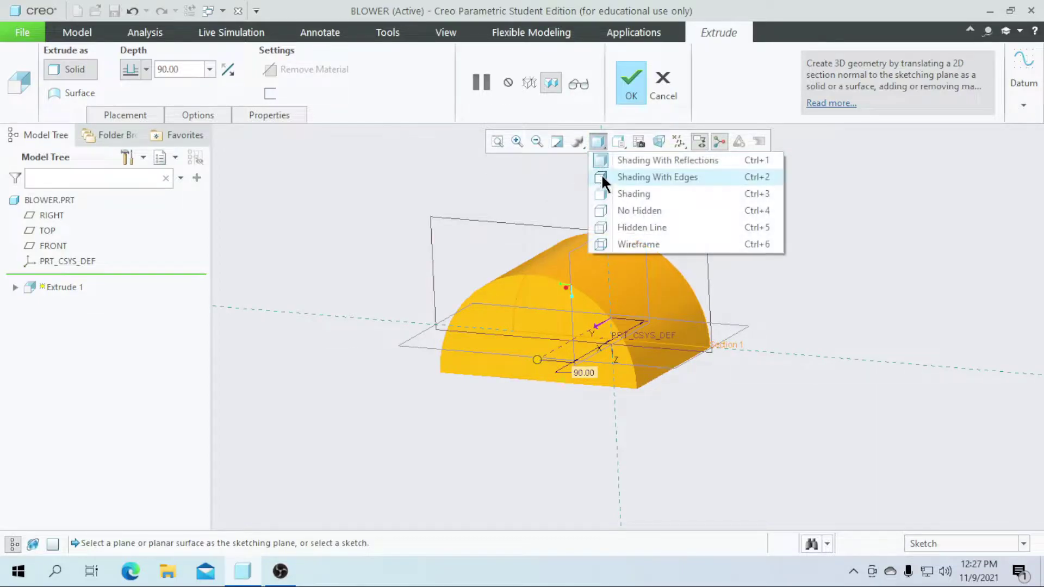
{"action": "left_click", "coordinate": [603, 174]}
{"action": "double_click", "coordinate": [197, 69]}
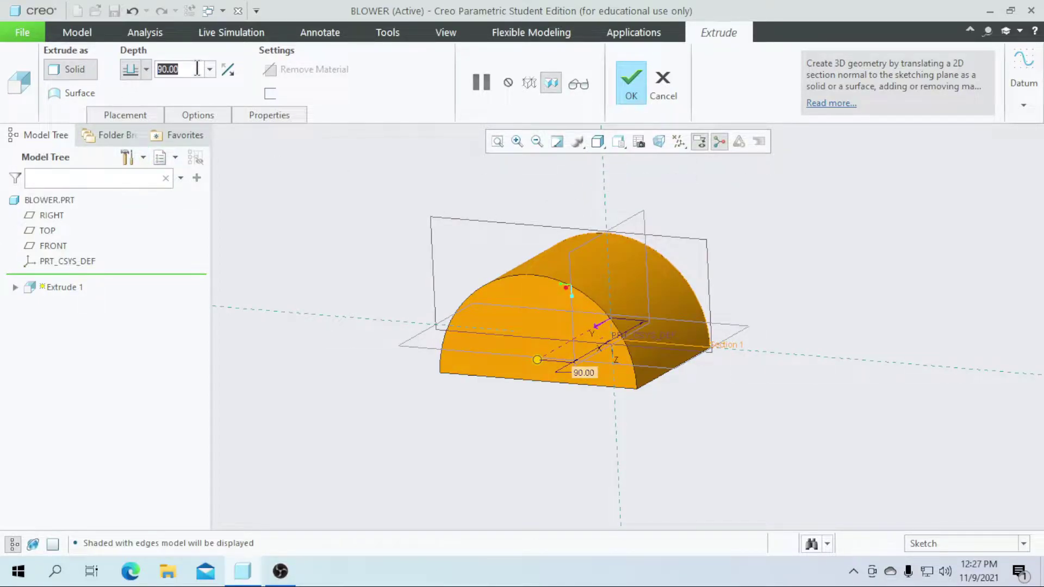
{"action": "type", "text": "80"}
{"action": "key", "text": "Return"}
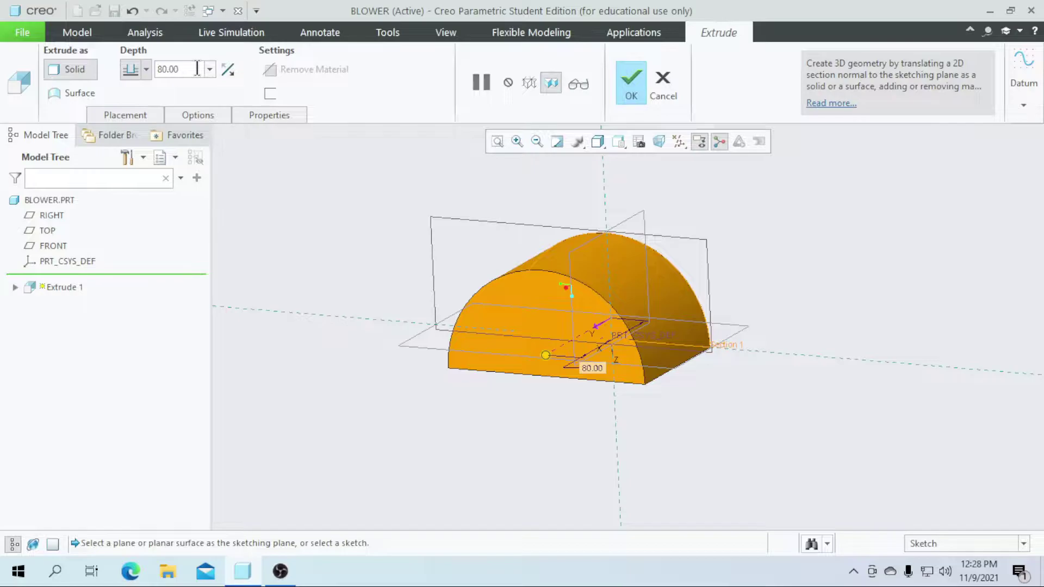
{"action": "left_click", "coordinate": [146, 69]}
{"action": "left_click", "coordinate": [134, 109]}
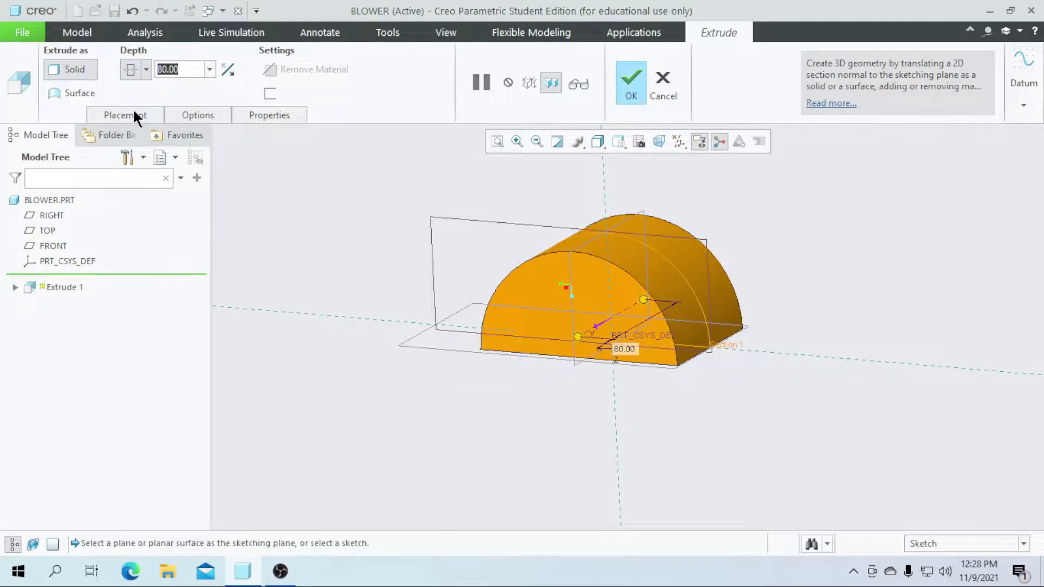
{"action": "left_click", "coordinate": [631, 81]}
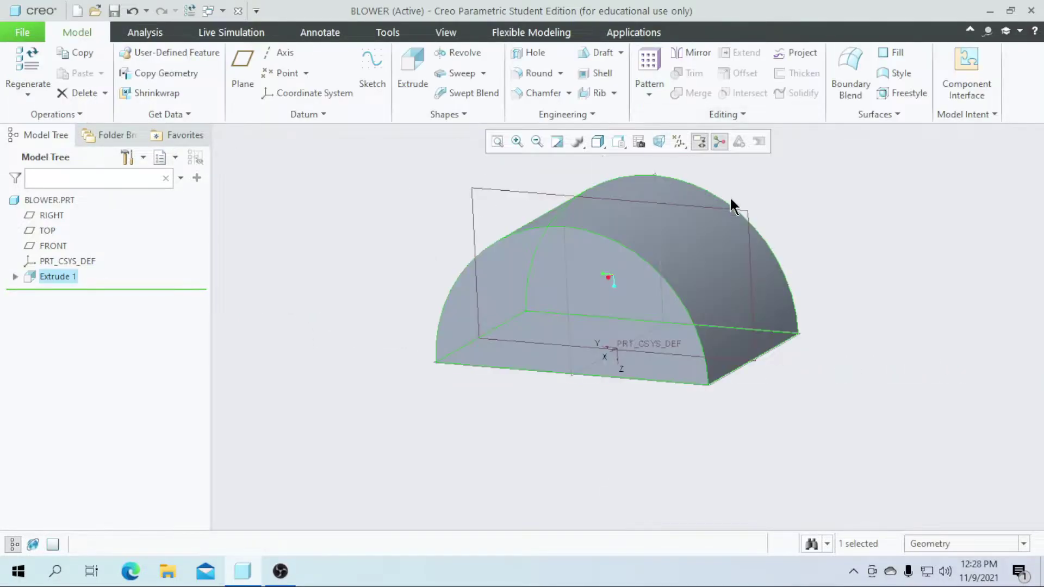
- Deselect the part and start a new standalone sketch
{"action": "left_click", "coordinate": [791, 216]}
{"action": "scroll", "coordinate": [694, 381], "scroll_direction": "down", "scroll_amount": 2}
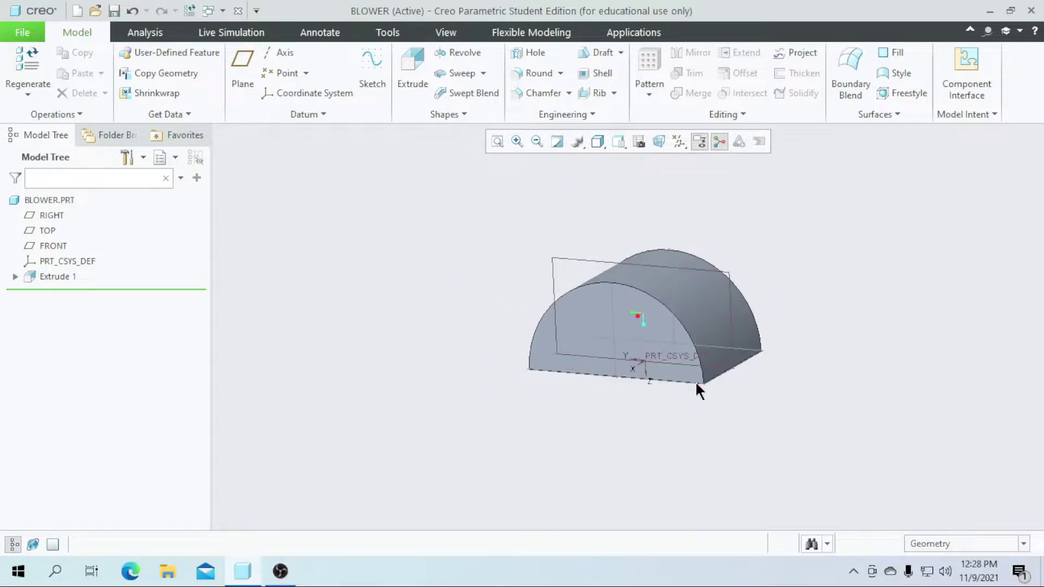
{"action": "scroll", "coordinate": [590, 242], "scroll_direction": "up", "scroll_amount": 2}
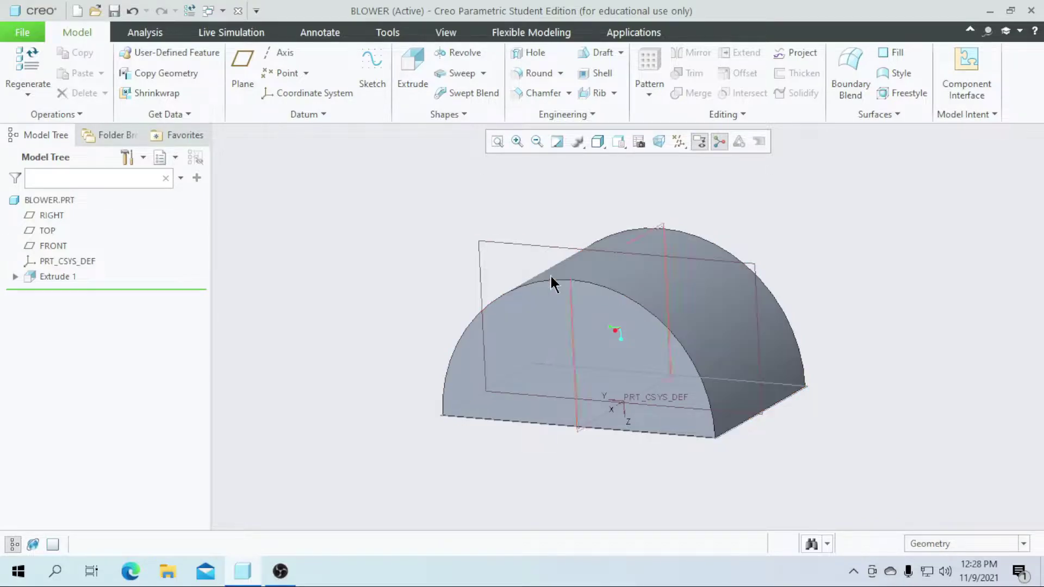
{"action": "left_click", "coordinate": [379, 87]}
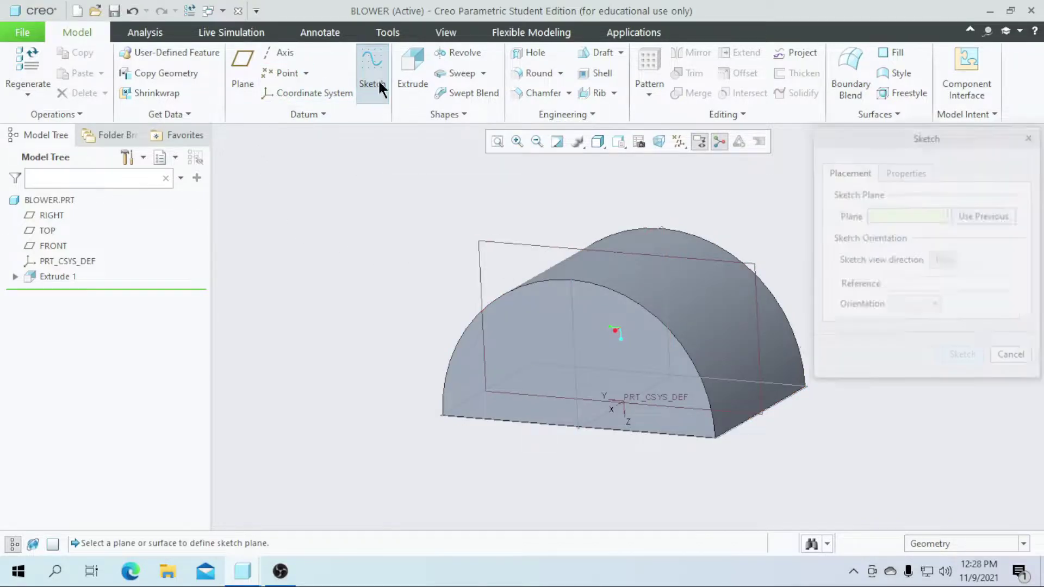
- Place Sketch 1 on the RIGHT plane, view it flat, and add the extruded surface as a reference
{"action": "left_click", "coordinate": [516, 246]}
{"action": "left_click", "coordinate": [954, 357]}
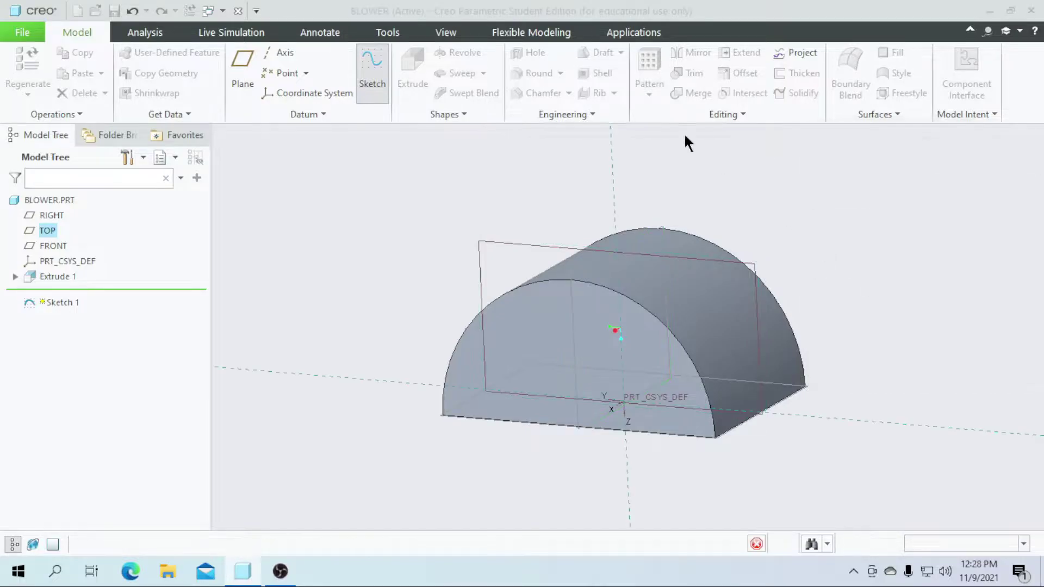
{"action": "left_click", "coordinate": [652, 142]}
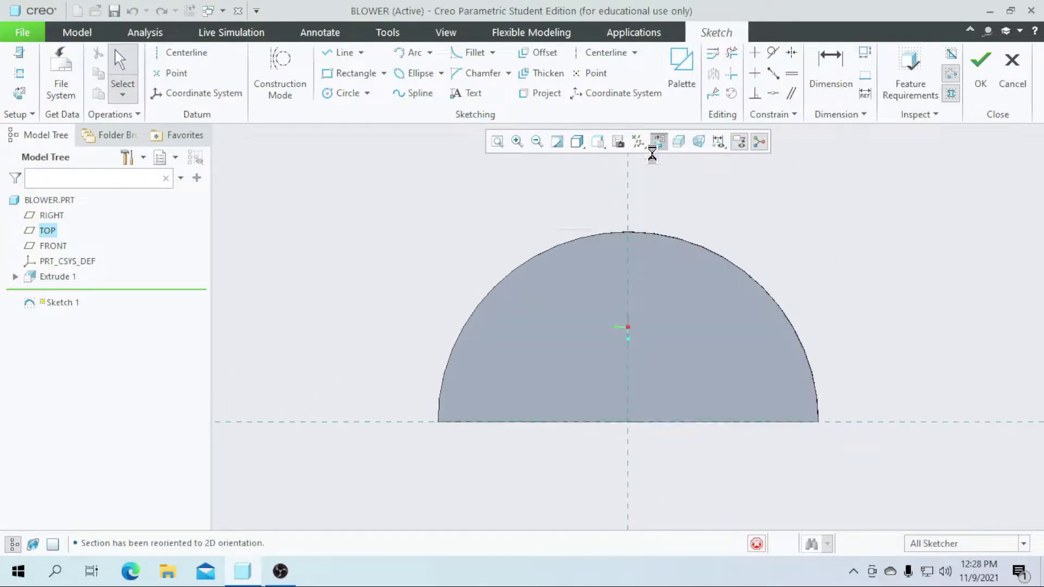
{"action": "left_click", "coordinate": [18, 76]}
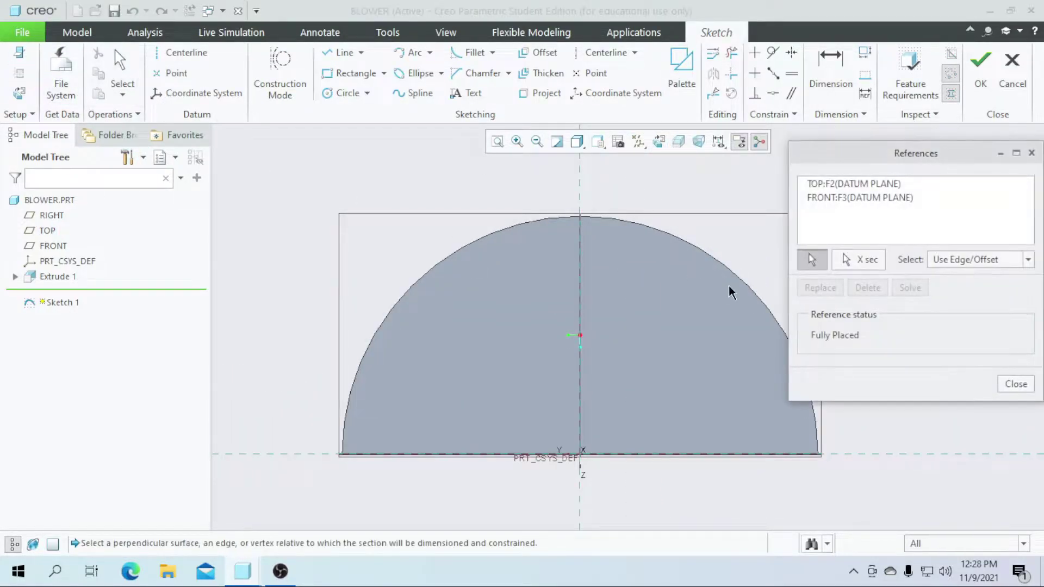
{"action": "left_click", "coordinate": [736, 282]}
{"action": "left_click", "coordinate": [1014, 382]}
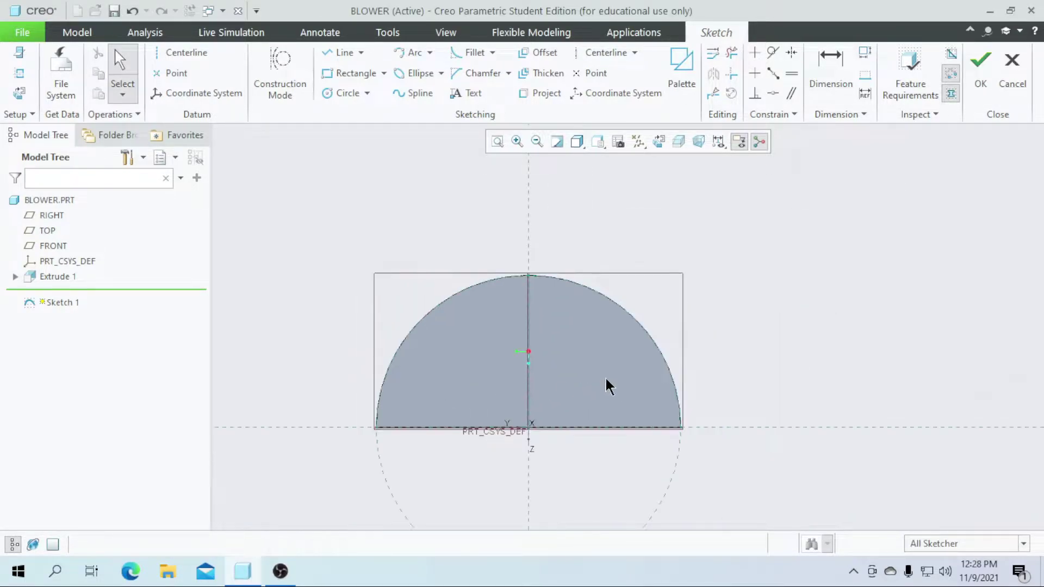
- Draw a trial arc from the semicircle's lower-right end and set its radius to 100
{"action": "left_click", "coordinate": [402, 54]}
{"action": "scroll", "coordinate": [634, 386], "scroll_direction": "up", "scroll_amount": 4}
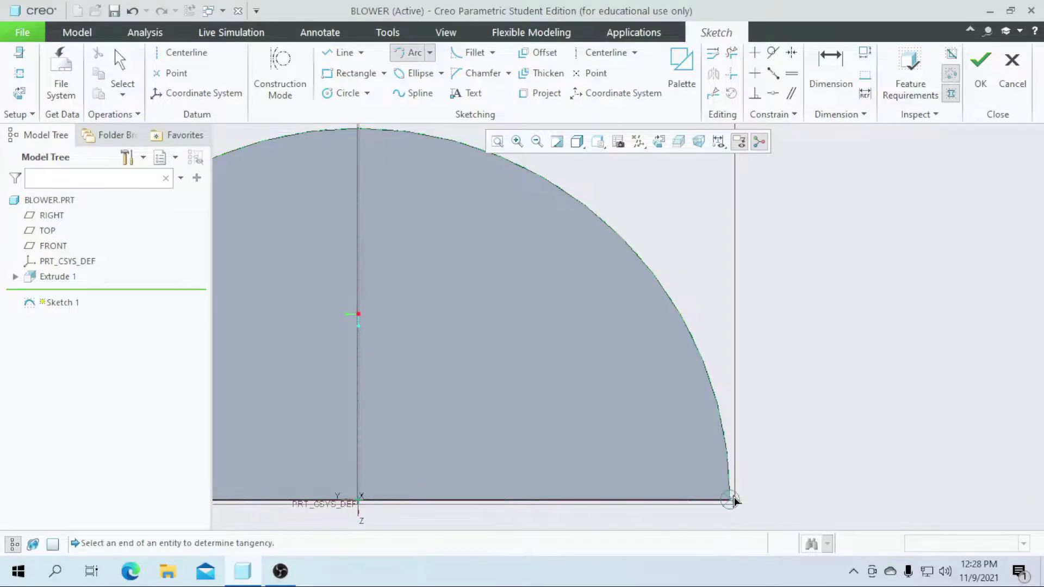
{"action": "scroll", "coordinate": [736, 497], "scroll_direction": "down", "scroll_amount": 3}
{"action": "left_click", "coordinate": [745, 485]}
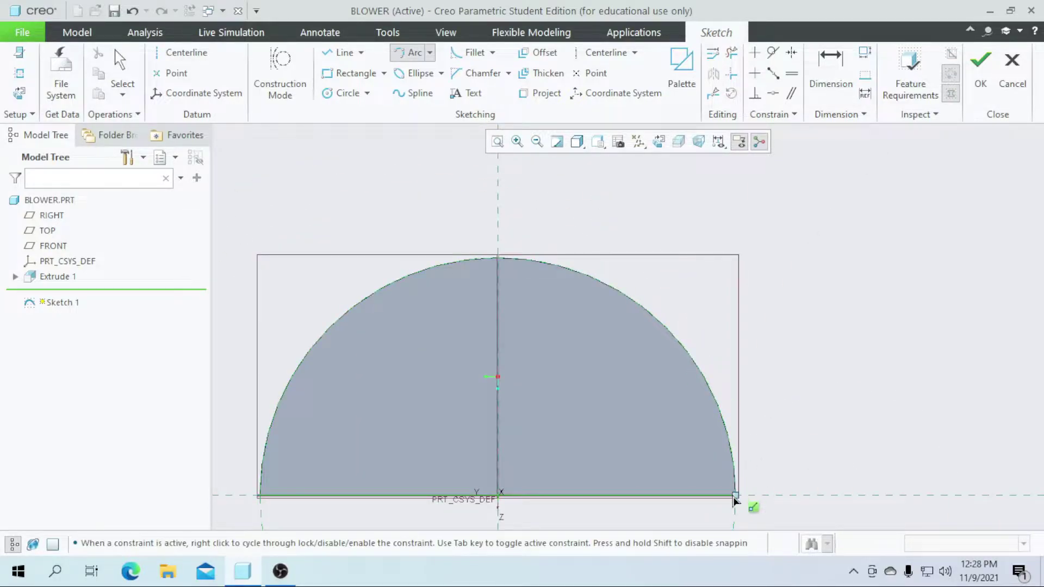
{"action": "left_click", "coordinate": [581, 211]}
{"action": "left_click", "coordinate": [723, 299]}
{"action": "middle_click", "coordinate": [800, 354]}
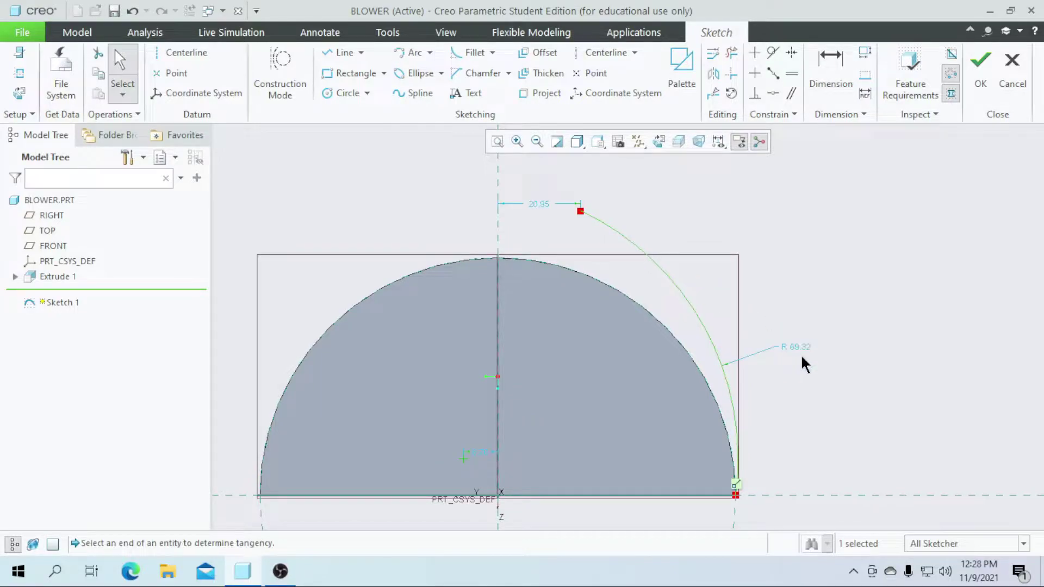
{"action": "double_click", "coordinate": [797, 351]}
{"action": "type", "text": "100"}
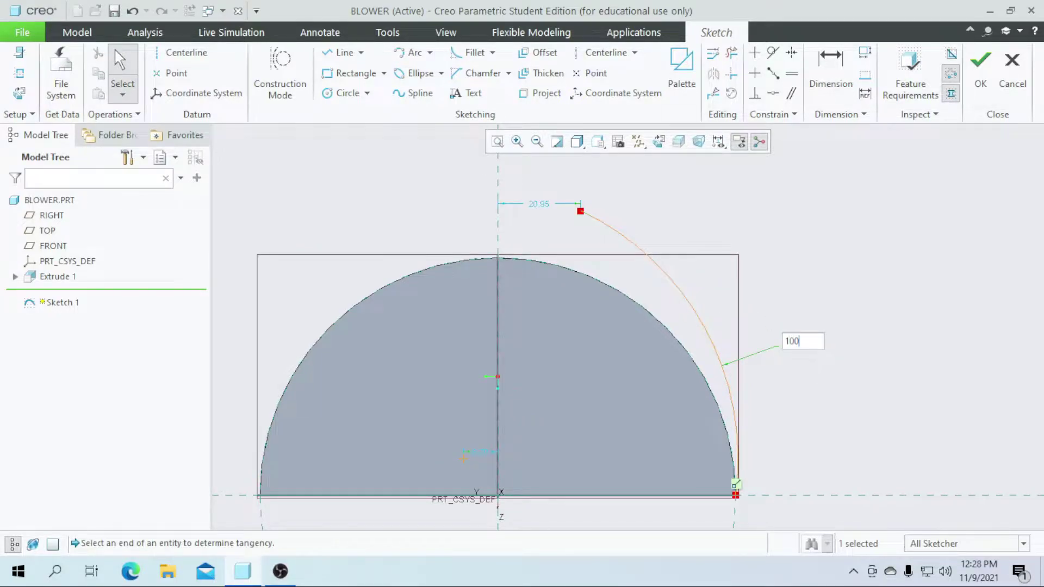
{"action": "key", "text": "Return"}
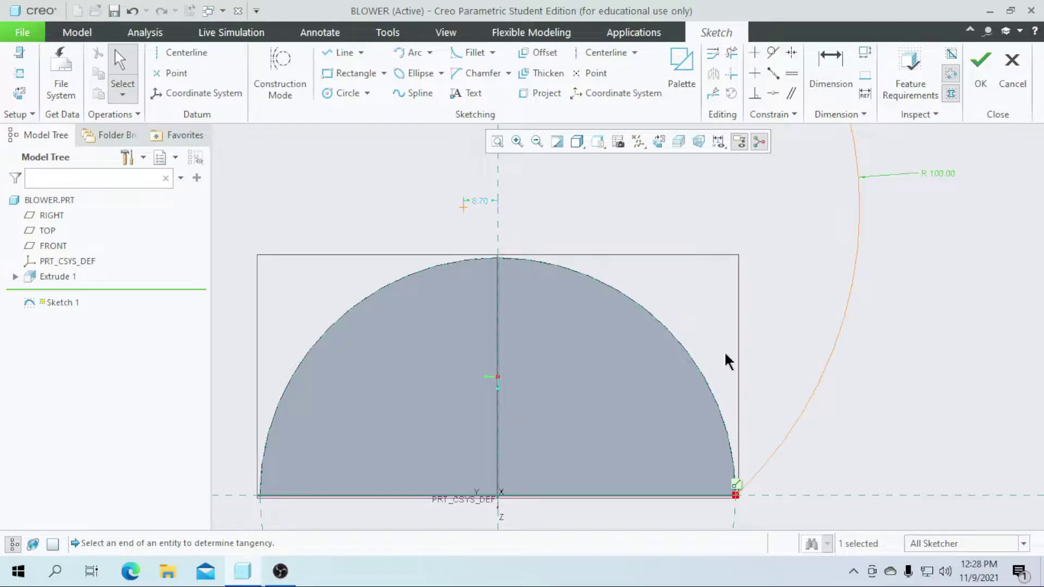
{"action": "scroll", "coordinate": [724, 351], "scroll_direction": "down", "scroll_amount": 3}
{"action": "scroll", "coordinate": [730, 327], "scroll_direction": "up", "scroll_amount": 3}
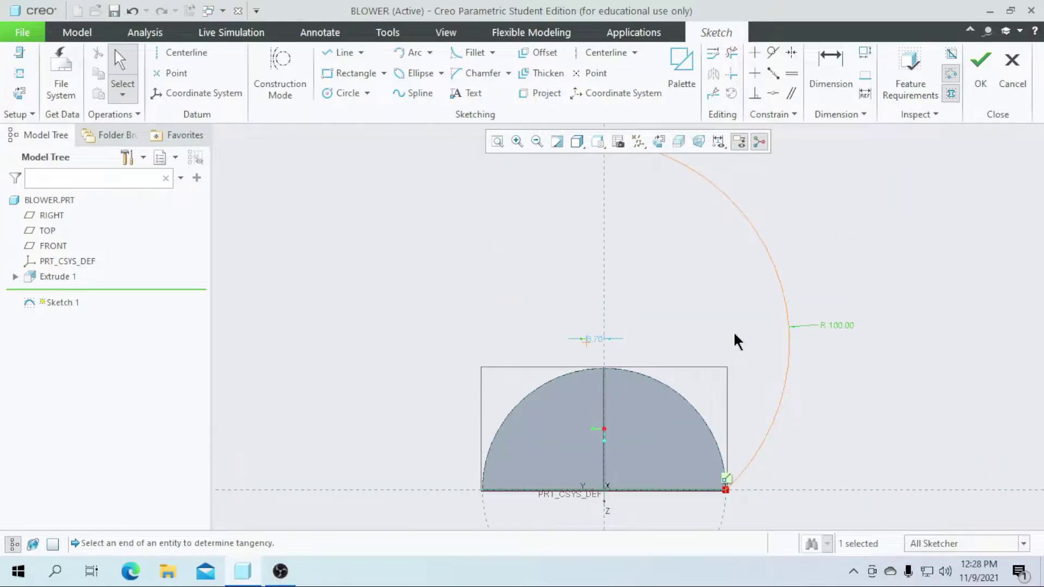
- Undo the radius change and discard the unfinished trial arc
{"action": "key", "text": "ctrl+z"}
{"action": "scroll", "coordinate": [739, 440], "scroll_direction": "up", "scroll_amount": 3}
{"action": "key", "text": "ctrl+z"}
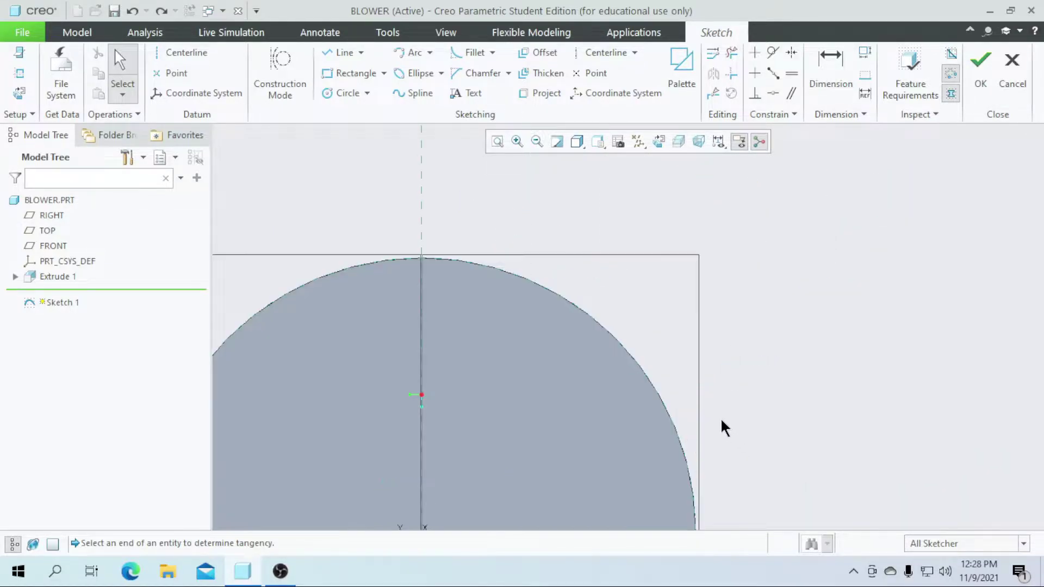
{"action": "scroll", "coordinate": [594, 338], "scroll_direction": "down", "scroll_amount": 4}
{"action": "scroll", "coordinate": [622, 400], "scroll_direction": "up", "scroll_amount": 1}
{"action": "left_click", "coordinate": [429, 53]}
- Draw a 3-Point/Tangent End arc from the half-round's right corner with radius 100
{"action": "left_click", "coordinate": [432, 74]}
{"action": "left_click", "coordinate": [653, 444]}
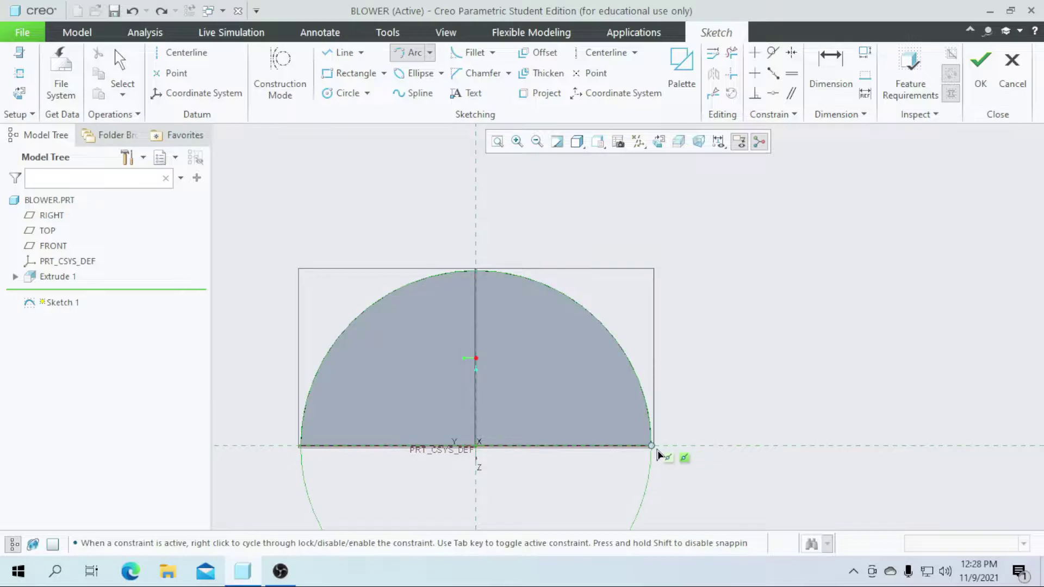
{"action": "left_click", "coordinate": [543, 256]}
{"action": "middle_click", "coordinate": [657, 353]}
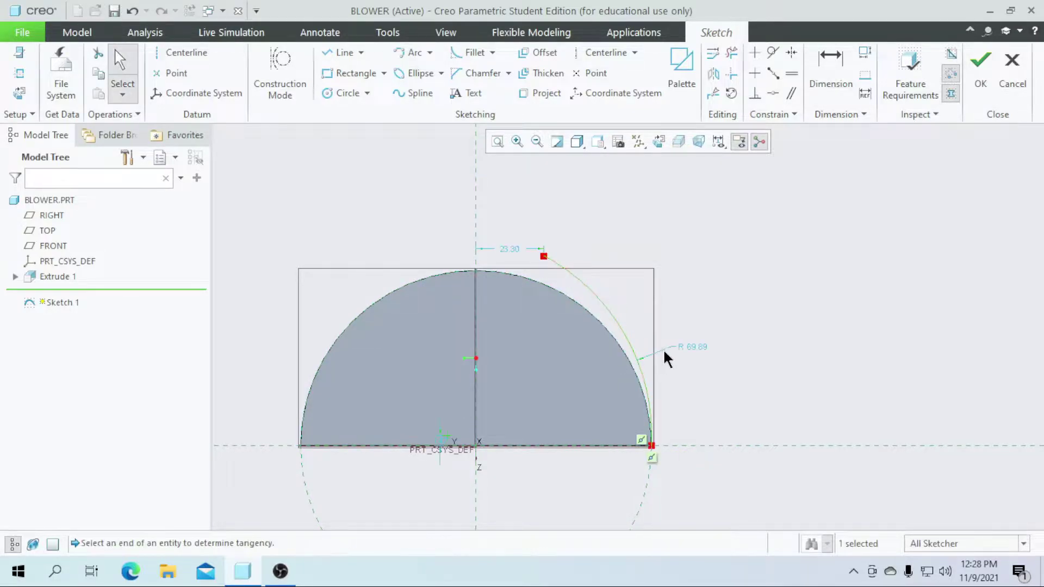
{"action": "double_click", "coordinate": [693, 345]}
{"action": "type", "text": "100"}
{"action": "key", "text": "Return"}
{"action": "scroll", "coordinate": [693, 347], "scroll_direction": "down", "scroll_amount": 1}
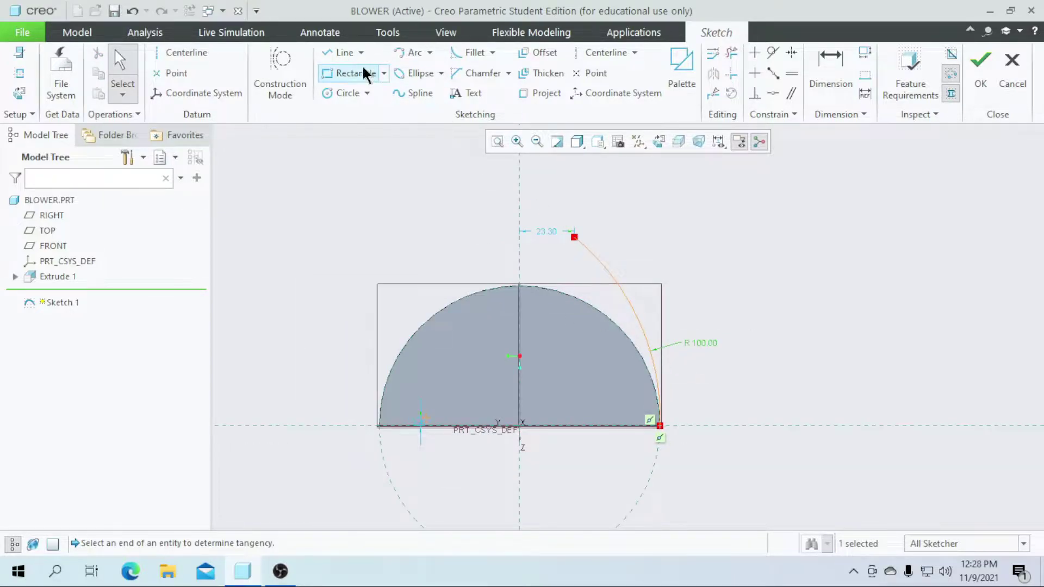
- Draw a horizontal line leftward from the arc's top end
{"action": "left_click", "coordinate": [341, 53]}
{"action": "left_click", "coordinate": [575, 238]}
{"action": "left_click", "coordinate": [262, 237]}
{"action": "middle_click", "coordinate": [264, 237]}
{"action": "middle_click", "coordinate": [547, 263]}
- Make the horizontal line tangent to the arc and dimension it to 135
{"action": "scroll", "coordinate": [559, 230], "scroll_direction": "up", "scroll_amount": 1}
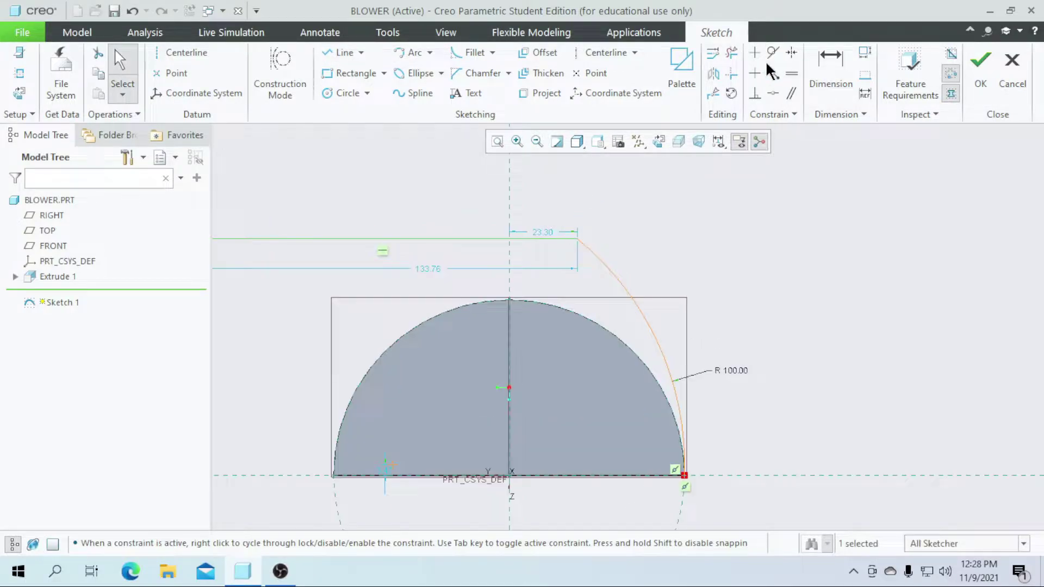
{"action": "left_click", "coordinate": [772, 52]}
{"action": "scroll", "coordinate": [557, 240], "scroll_direction": "up", "scroll_amount": 1}
{"action": "left_click", "coordinate": [557, 240]}
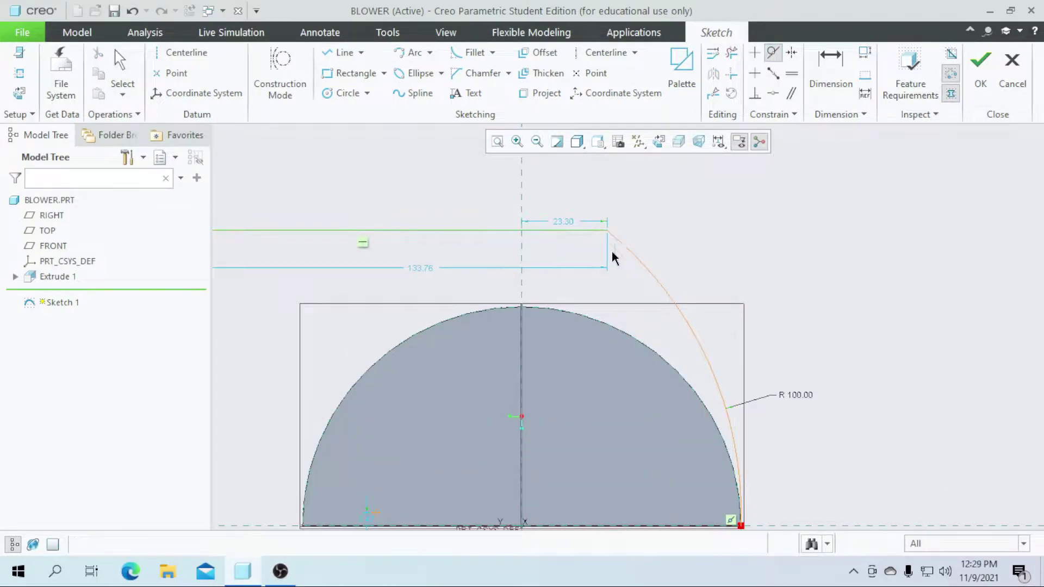
{"action": "left_click", "coordinate": [638, 261]}
{"action": "scroll", "coordinate": [650, 276], "scroll_direction": "down", "scroll_amount": 2}
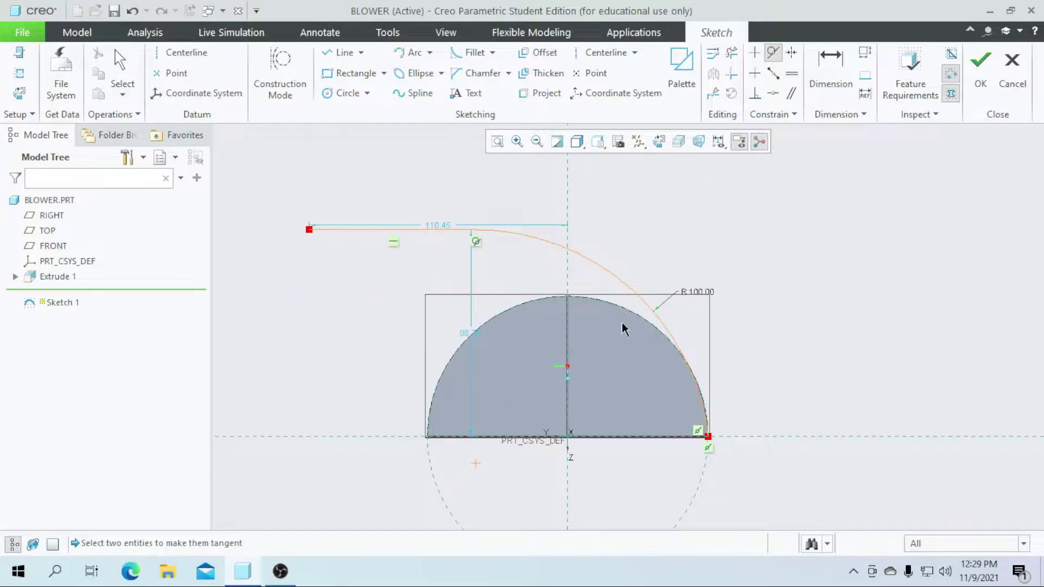
{"action": "scroll", "coordinate": [693, 430], "scroll_direction": "up", "scroll_amount": 1}
{"action": "scroll", "coordinate": [698, 435], "scroll_direction": "down", "scroll_amount": 3}
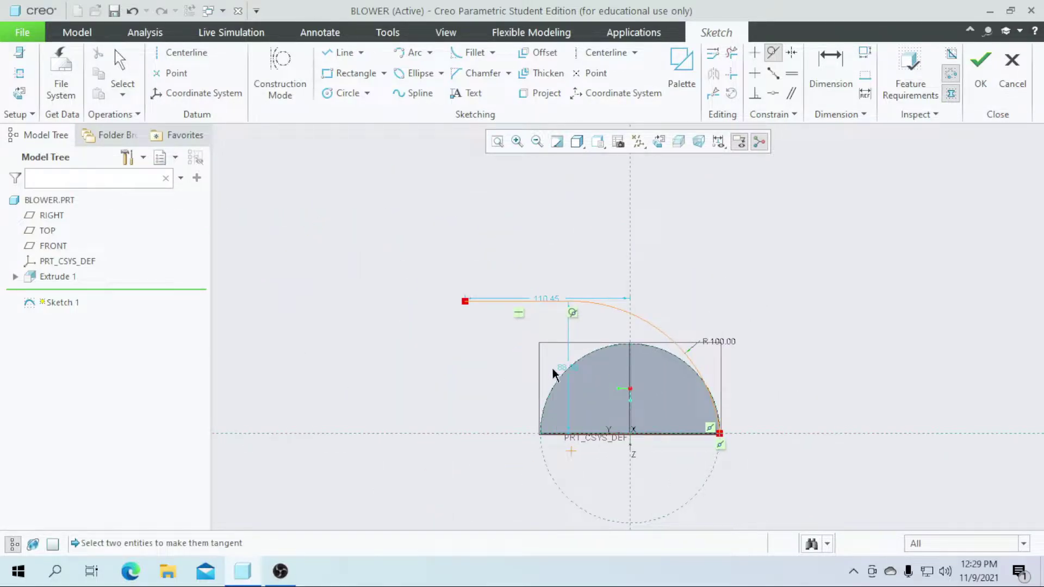
{"action": "scroll", "coordinate": [555, 310], "scroll_direction": "up", "scroll_amount": 1}
{"action": "middle_click", "coordinate": [552, 297]}
{"action": "double_click", "coordinate": [550, 292]}
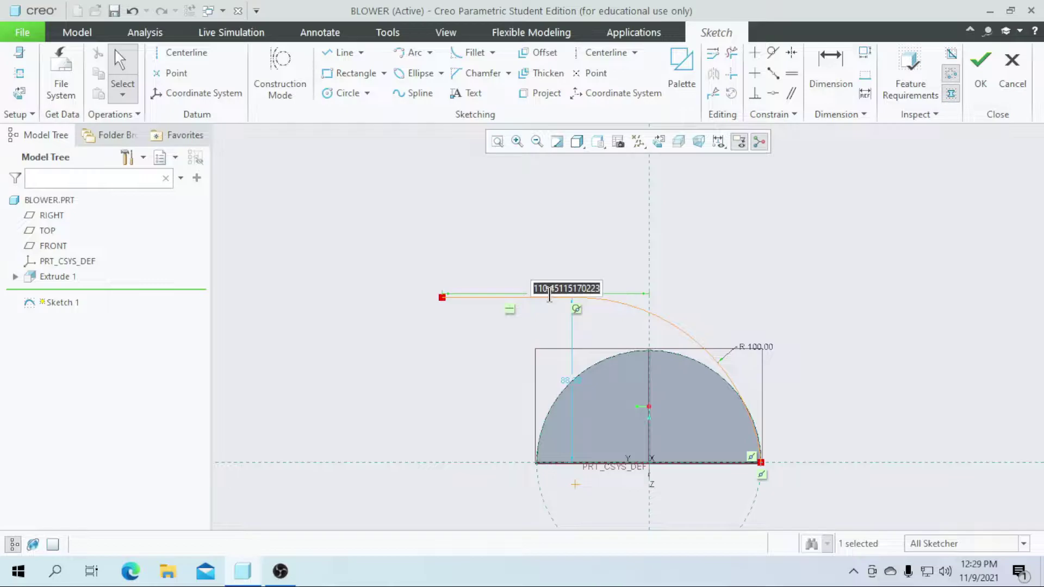
{"action": "type", "text": "35"}
{"action": "key", "text": "Return"}
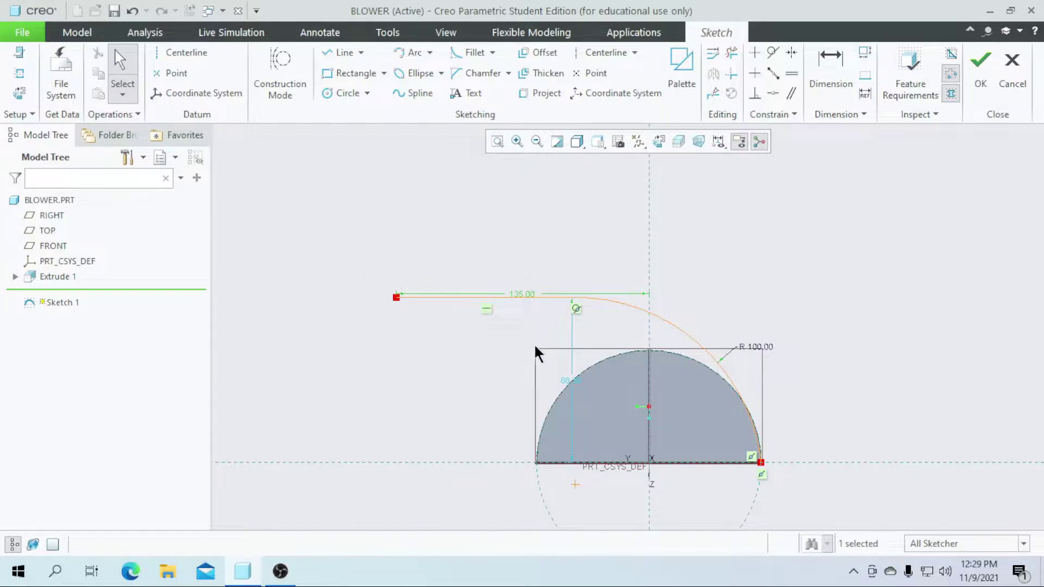
- Divide the horizontal line and set the split segment length to 55
{"action": "scroll", "coordinate": [534, 344], "scroll_direction": "up", "scroll_amount": 1}
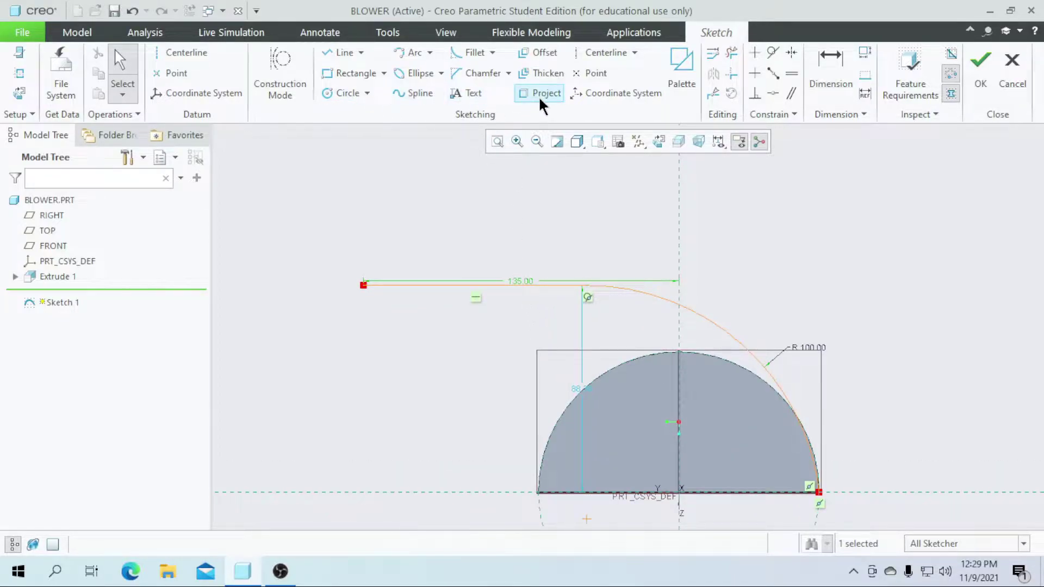
{"action": "left_click", "coordinate": [713, 93]}
{"action": "scroll", "coordinate": [467, 283], "scroll_direction": "up", "scroll_amount": 1}
{"action": "left_click", "coordinate": [468, 293]}
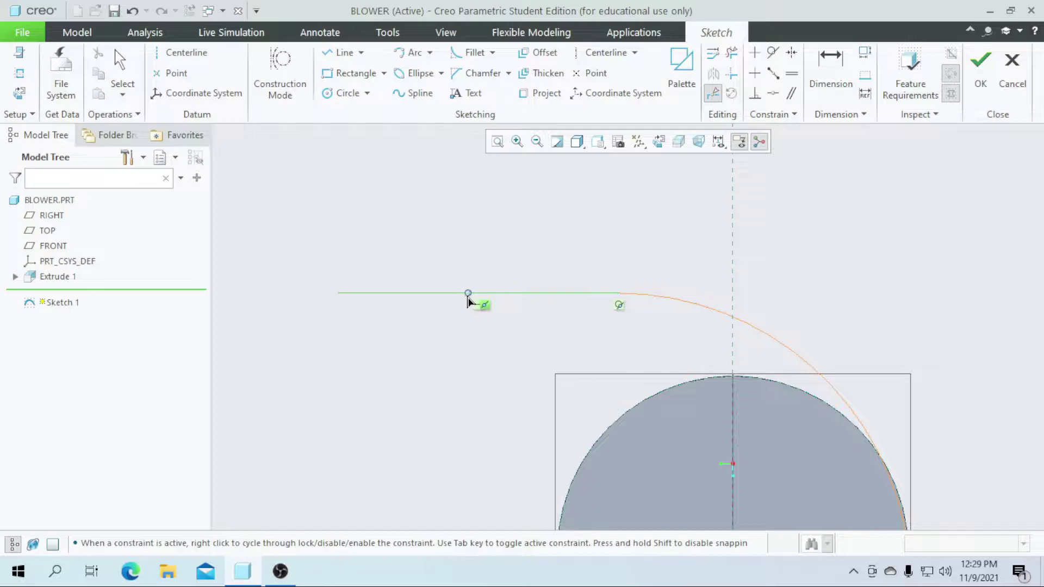
{"action": "middle_click", "coordinate": [455, 346]}
{"action": "double_click", "coordinate": [419, 317]}
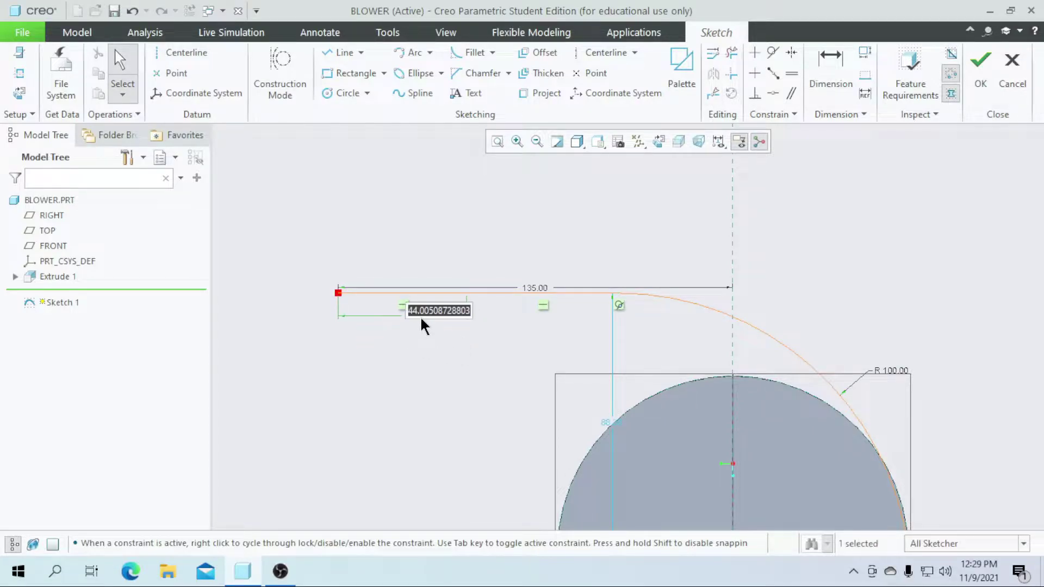
{"action": "type", "text": "55"}
{"action": "key", "text": "Return"}
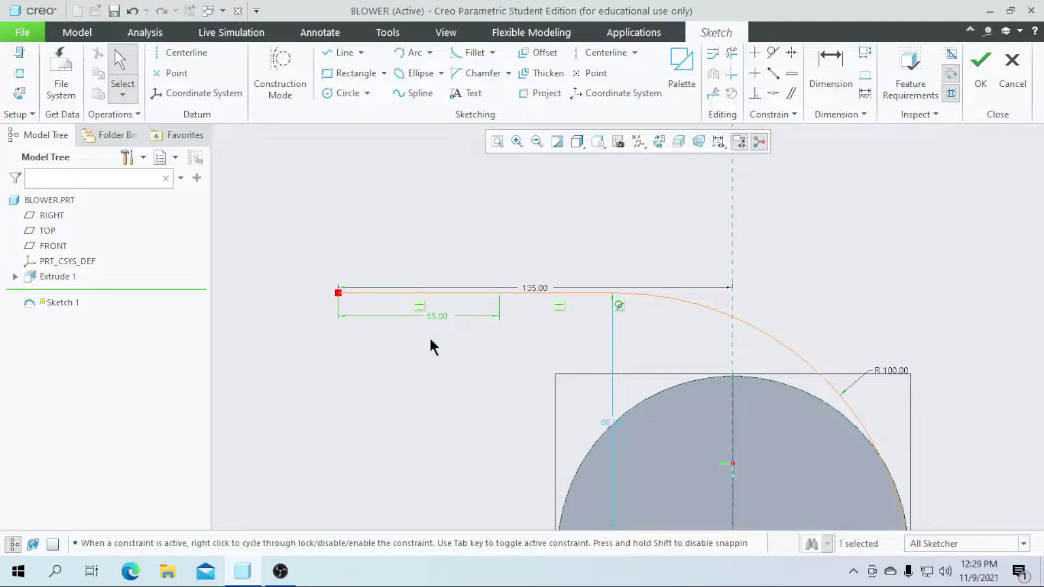
- Place a point on the arc, trim away the extra arc piece below it, and accept Sketch 1
{"action": "scroll", "coordinate": [405, 313], "scroll_direction": "down", "scroll_amount": 3}
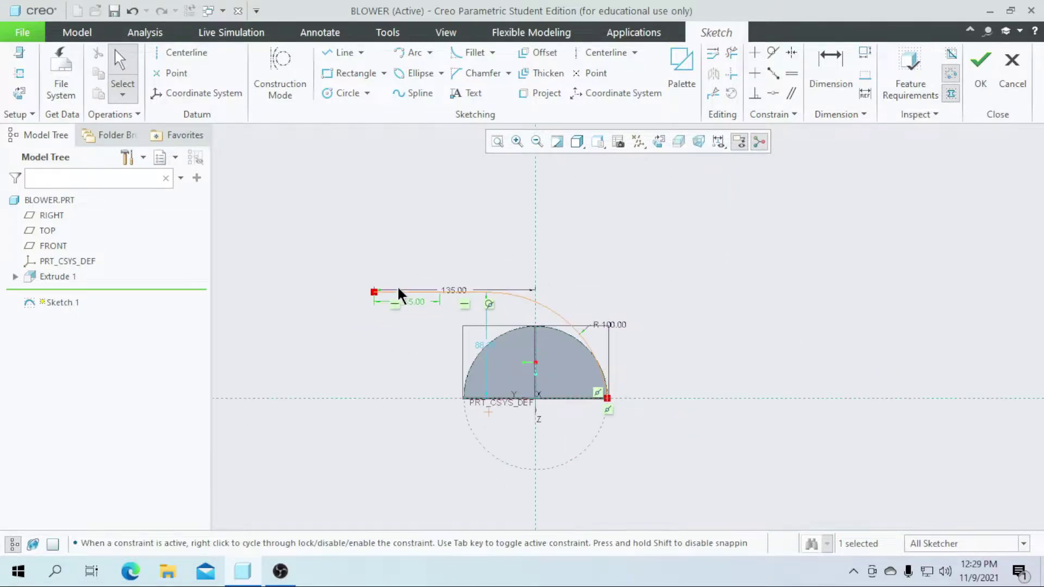
{"action": "scroll", "coordinate": [604, 403], "scroll_direction": "up", "scroll_amount": 5}
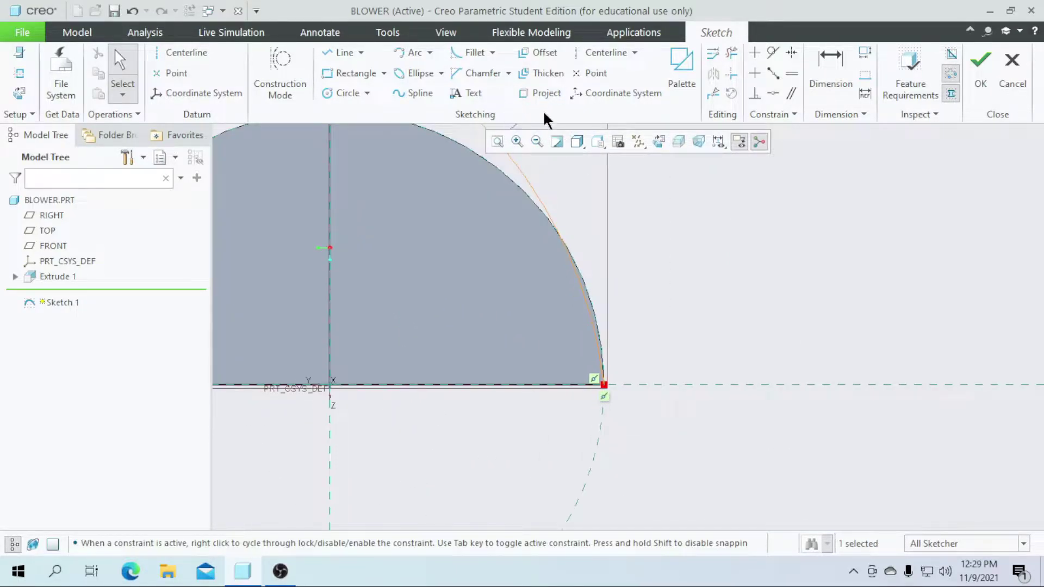
{"action": "left_click", "coordinate": [584, 73]}
{"action": "scroll", "coordinate": [592, 332], "scroll_direction": "up", "scroll_amount": 1}
{"action": "left_click", "coordinate": [602, 333]}
{"action": "middle_click", "coordinate": [694, 345]}
{"action": "left_click", "coordinate": [732, 52]}
{"action": "left_click_drag", "start_coordinate": [591, 365], "coordinate": [632, 354]}
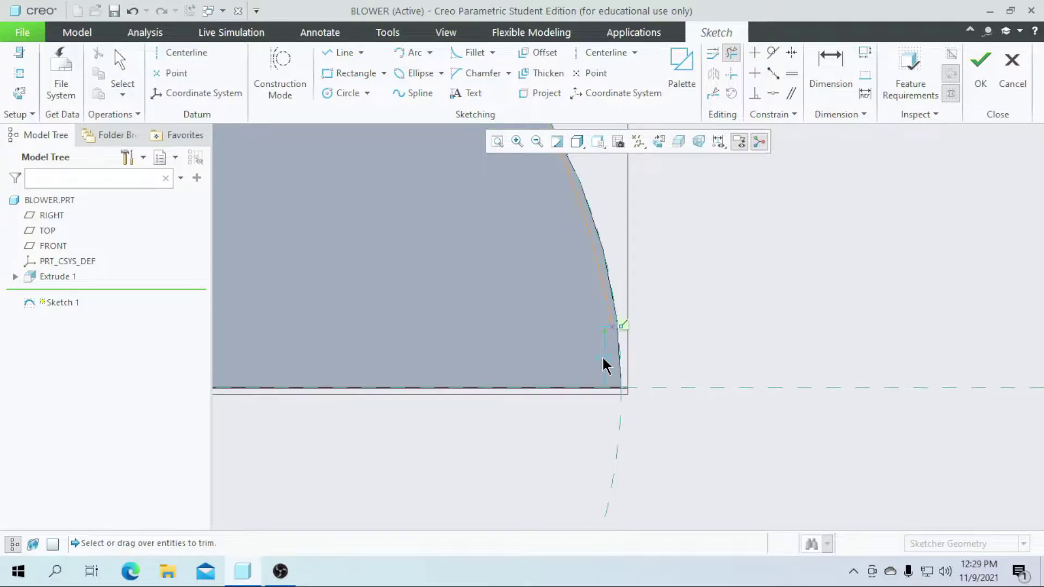
{"action": "scroll", "coordinate": [659, 366], "scroll_direction": "down", "scroll_amount": 5}
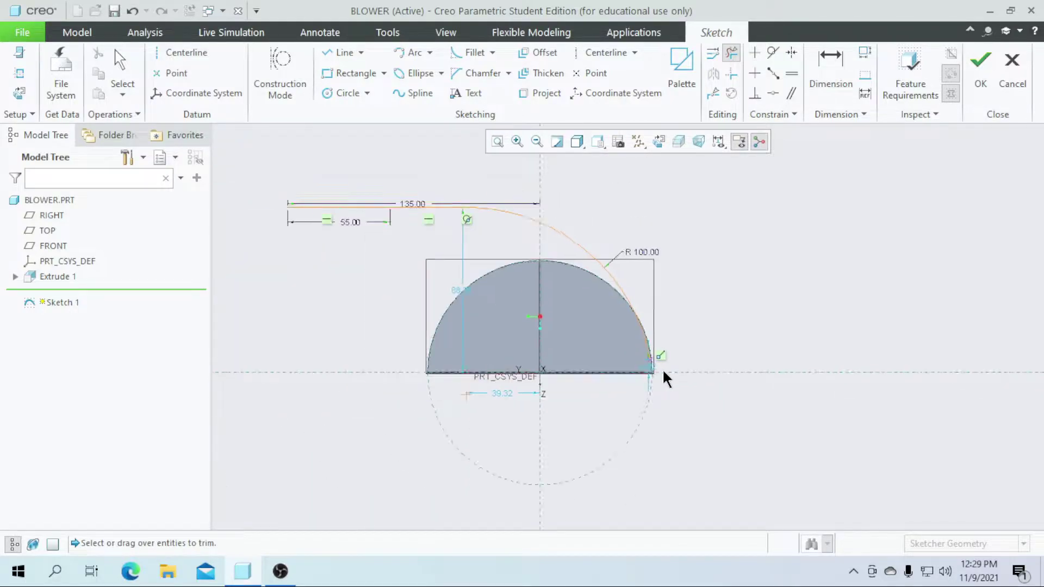
{"action": "left_click", "coordinate": [982, 91]}
- Create a Swept Blend along Sketch 1 and begin sketching its first section, viewed face-on
{"action": "key", "text": "ctrl+d"}
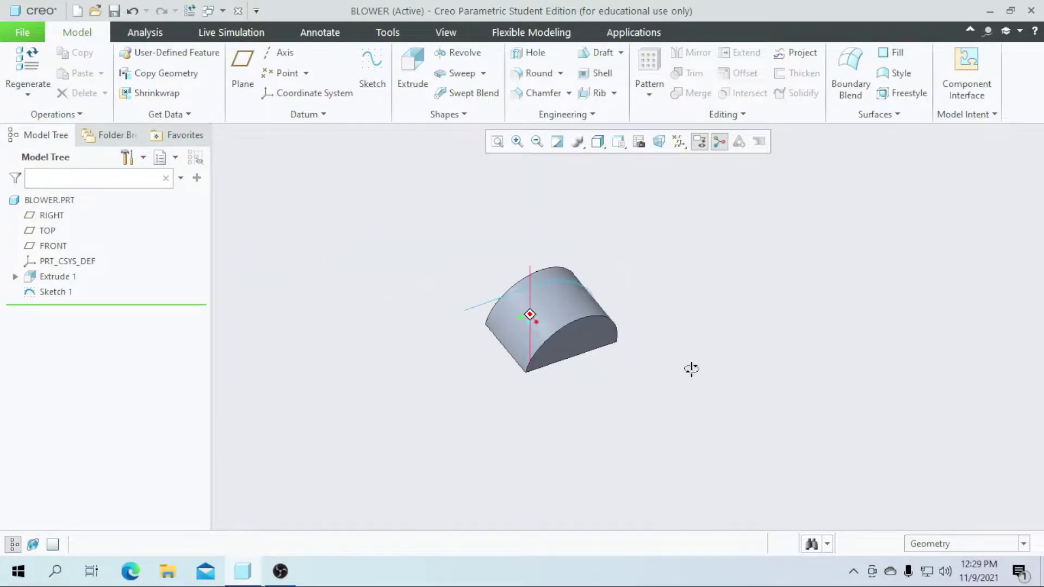
{"action": "scroll", "coordinate": [512, 340], "scroll_direction": "up", "scroll_amount": 3}
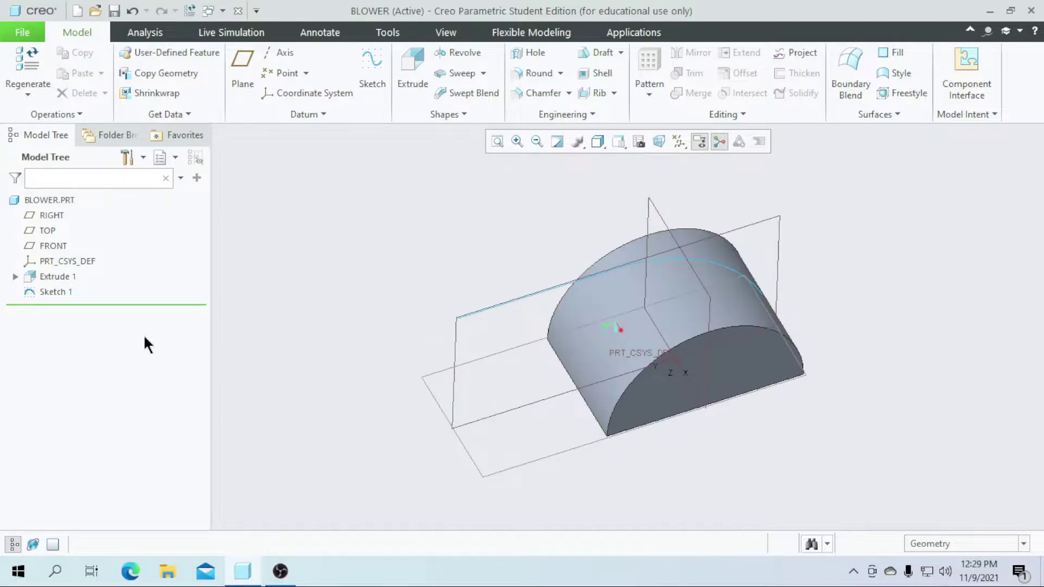
{"action": "left_click", "coordinate": [63, 290]}
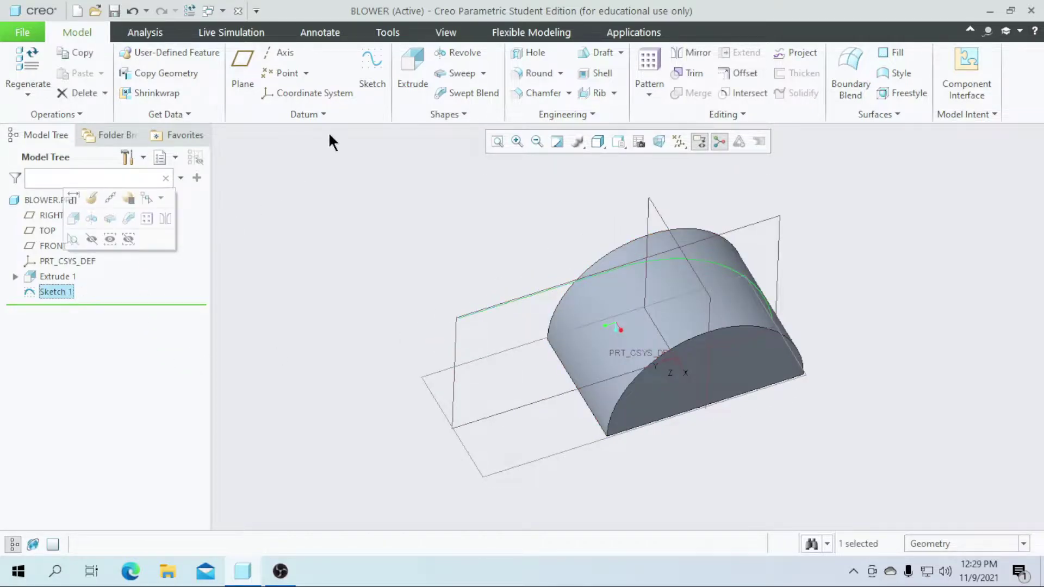
{"action": "left_click", "coordinate": [461, 92]}
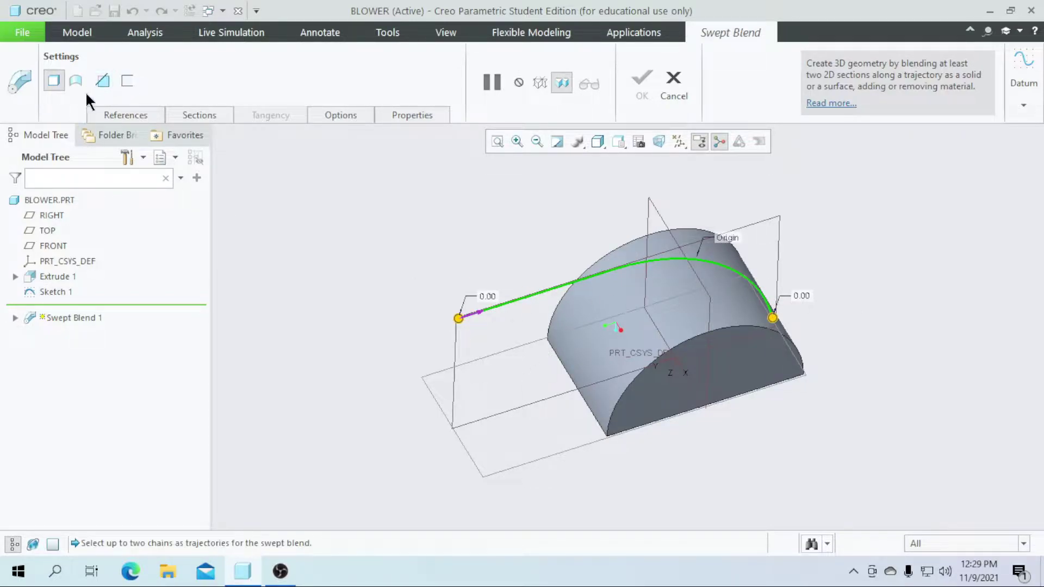
{"action": "left_click", "coordinate": [211, 118]}
{"action": "left_click", "coordinate": [326, 264]}
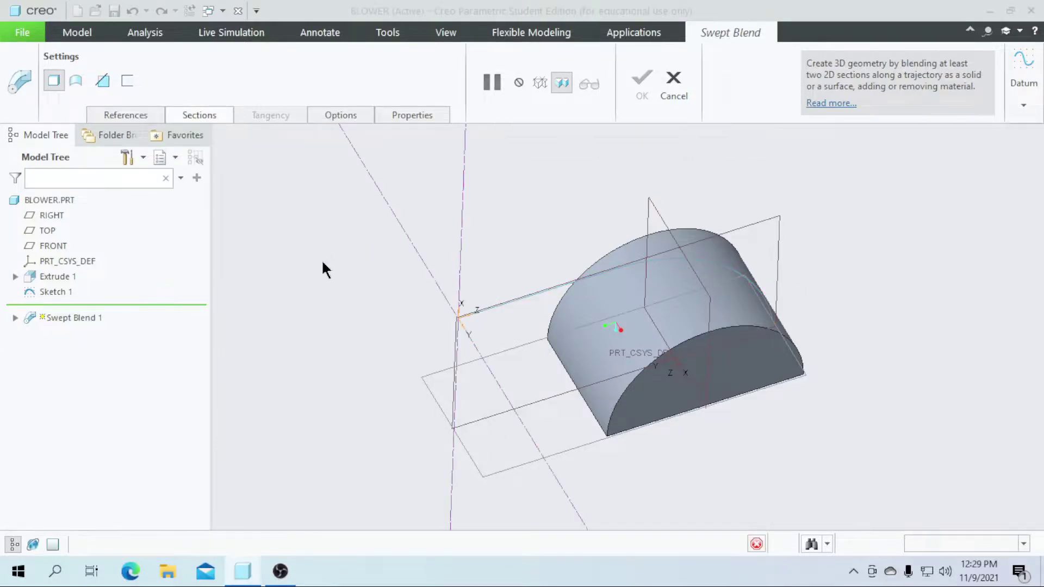
{"action": "left_click", "coordinate": [662, 140]}
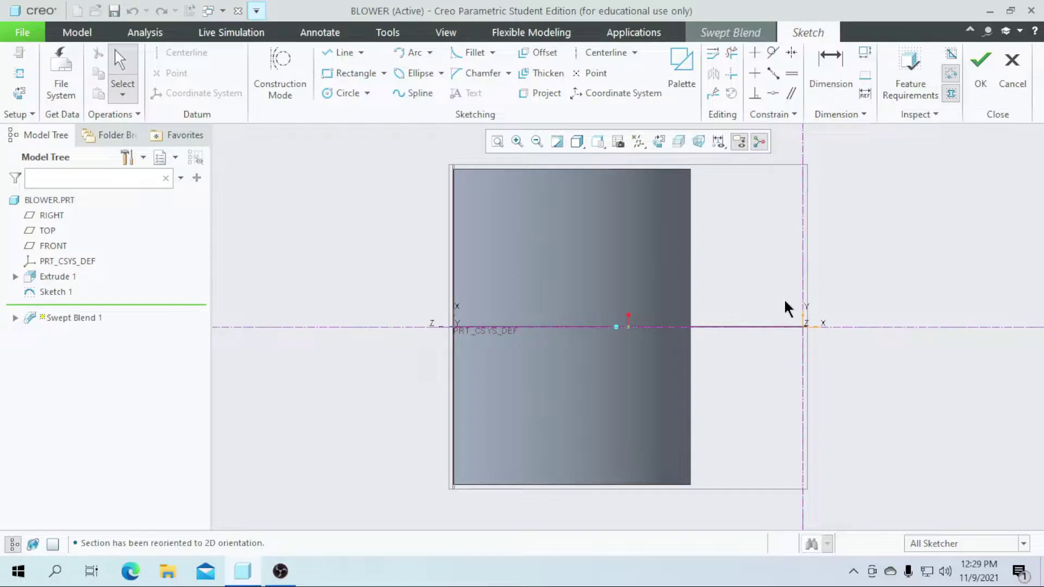
- Draw a corner rectangle for the first section, starting at the axis
{"action": "scroll", "coordinate": [785, 273], "scroll_direction": "up", "scroll_amount": 2}
{"action": "scroll", "coordinate": [687, 291], "scroll_direction": "down", "scroll_amount": 2}
{"action": "scroll", "coordinate": [716, 313], "scroll_direction": "up", "scroll_amount": 3}
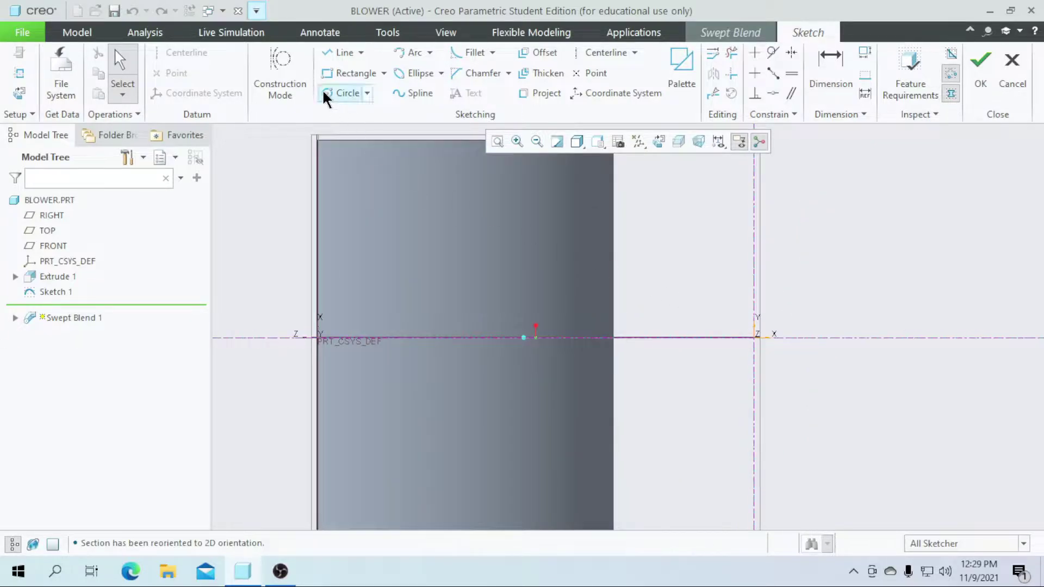
{"action": "left_click", "coordinate": [599, 58]}
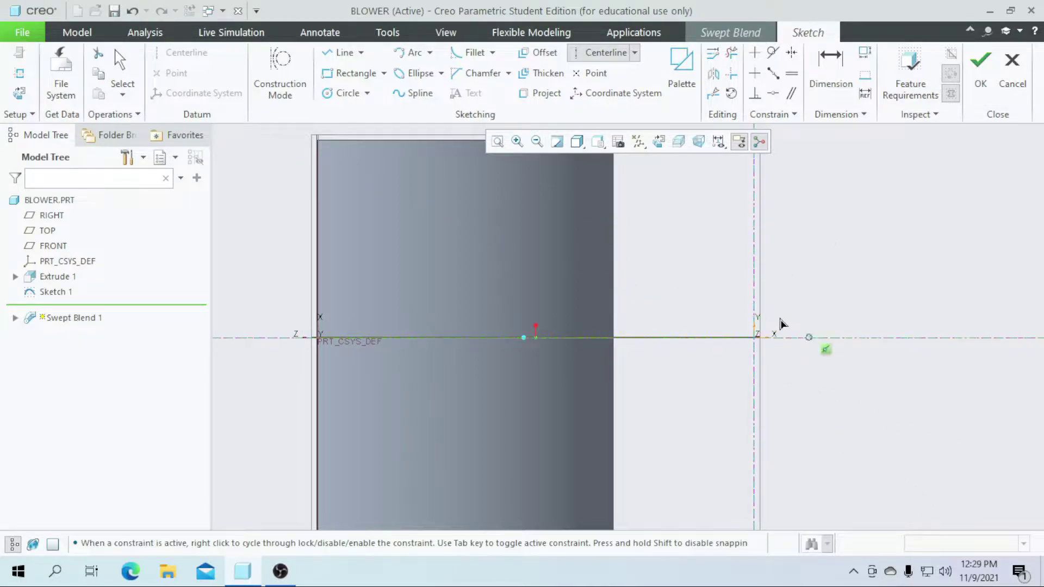
{"action": "left_click", "coordinate": [384, 74]}
{"action": "left_click", "coordinate": [371, 90]}
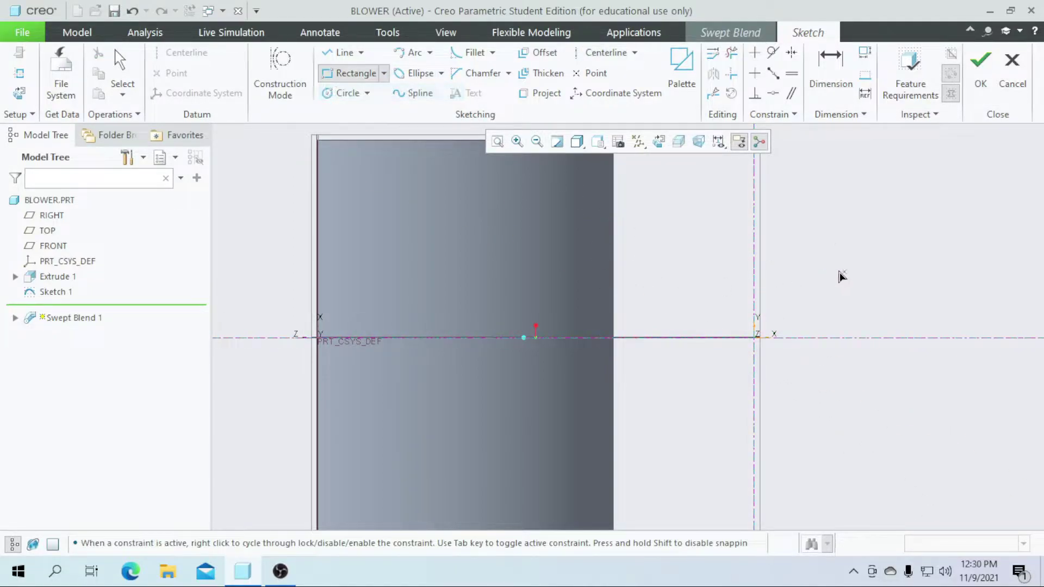
{"action": "left_click", "coordinate": [753, 224]}
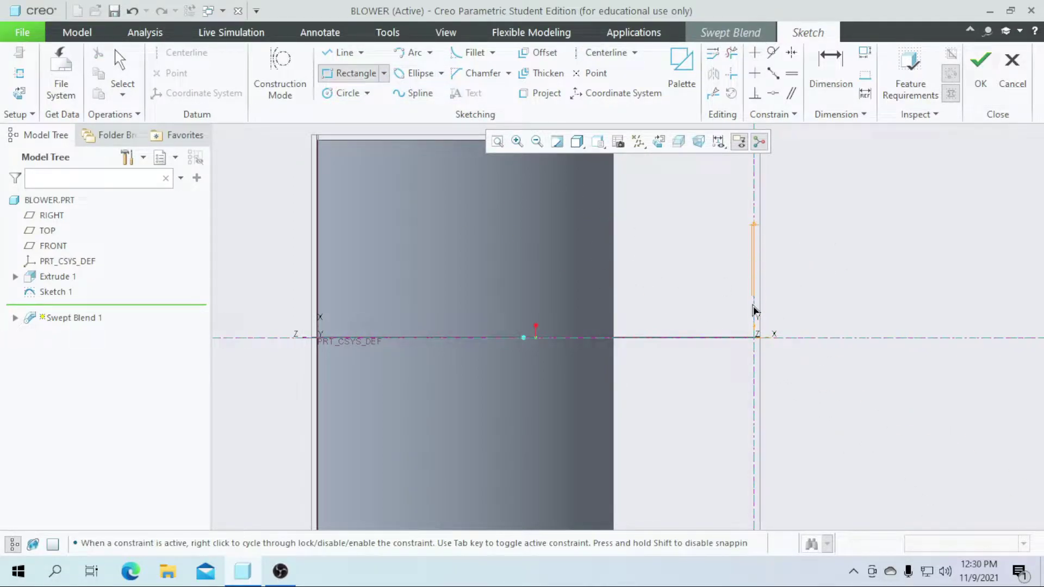
{"action": "left_click", "coordinate": [694, 465]}
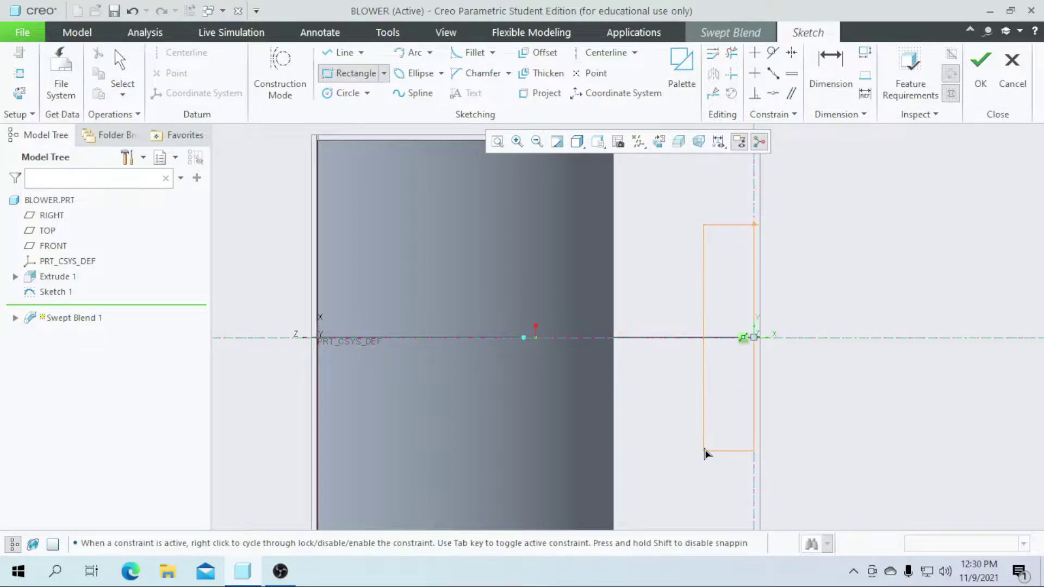
{"action": "middle_click", "coordinate": [625, 357]}
- Dimension the rectangle to 72 high by 52 wide
{"action": "scroll", "coordinate": [692, 343], "scroll_direction": "down", "scroll_amount": 2}
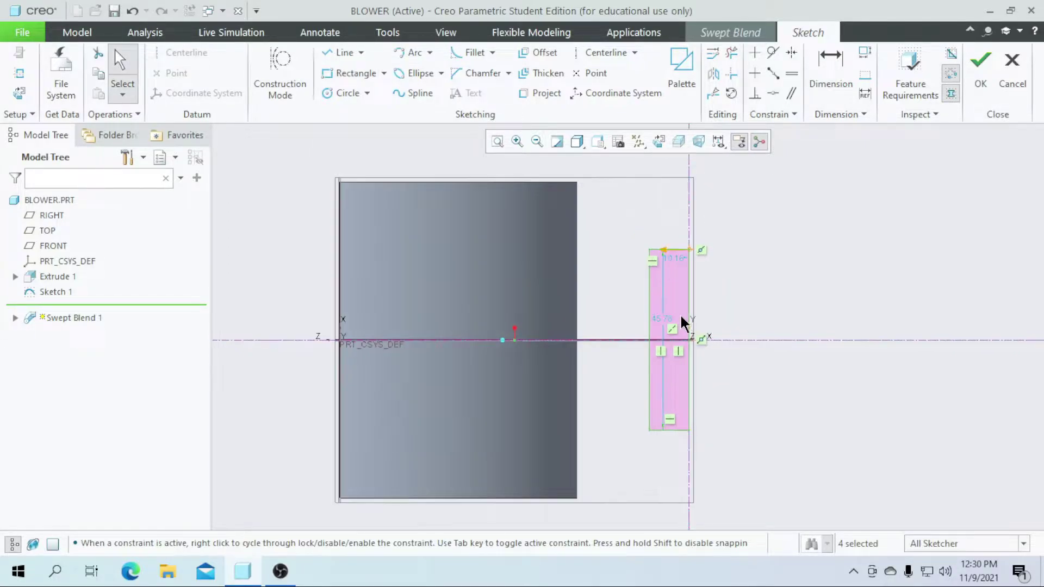
{"action": "double_click", "coordinate": [671, 318]}
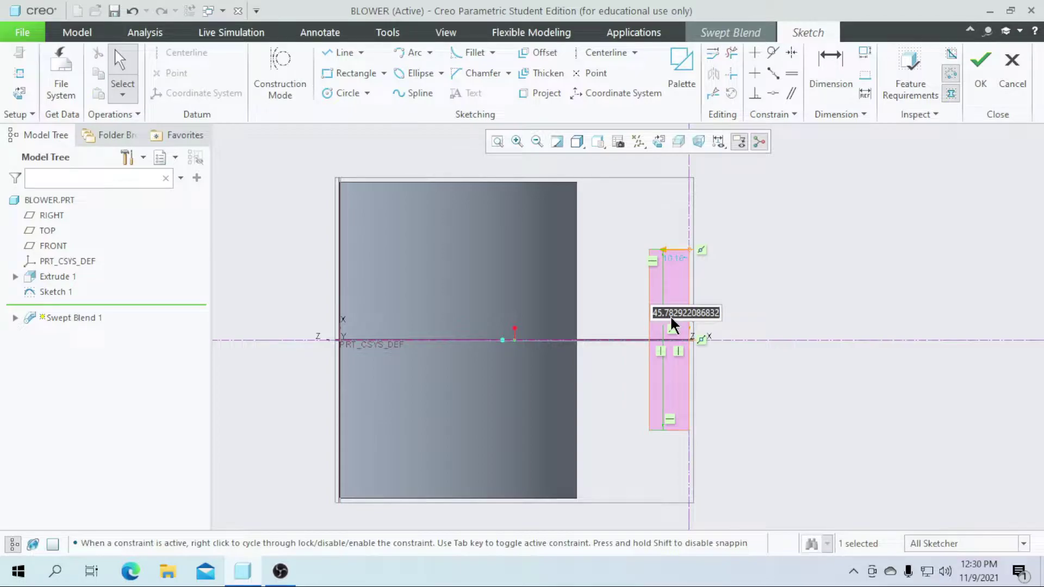
{"action": "type", "text": "72"}
{"action": "key", "text": "Return"}
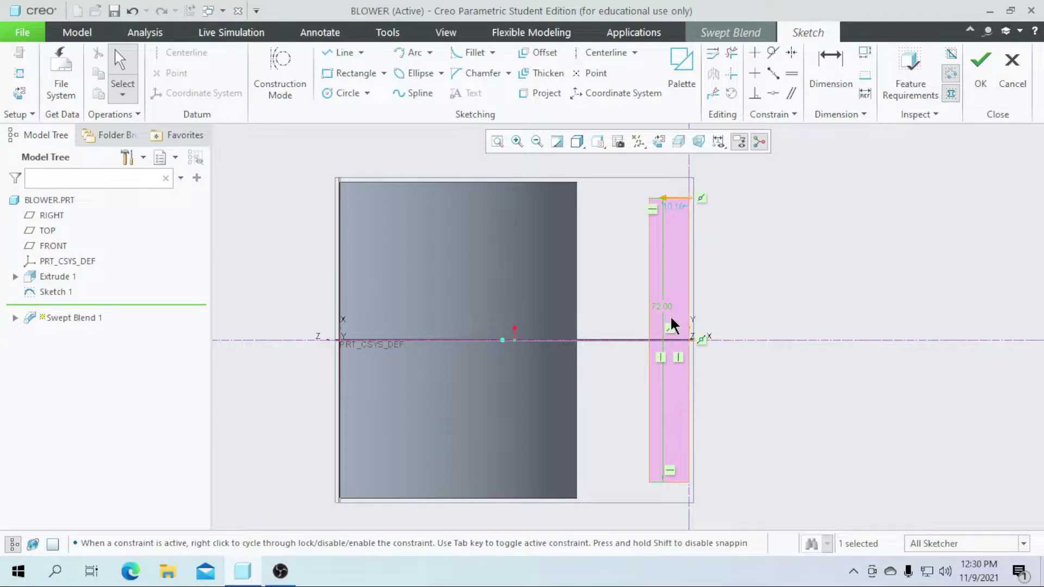
{"action": "double_click", "coordinate": [677, 204]}
{"action": "type", "text": "52"}
{"action": "key", "text": "Return"}
- Fillet the rectangle's corners
{"action": "left_click", "coordinate": [471, 52]}
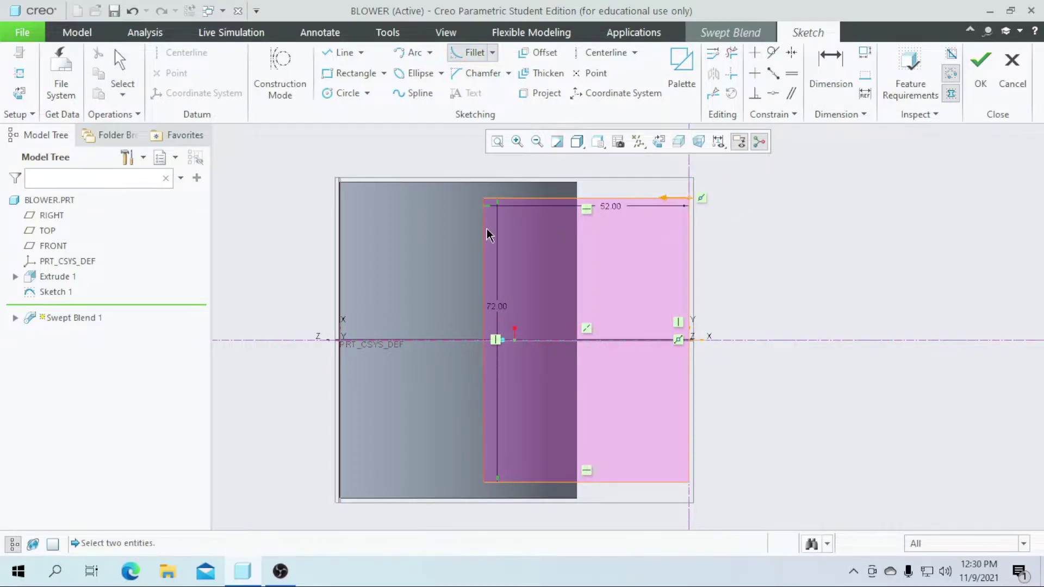
{"action": "left_click", "coordinate": [512, 199]}
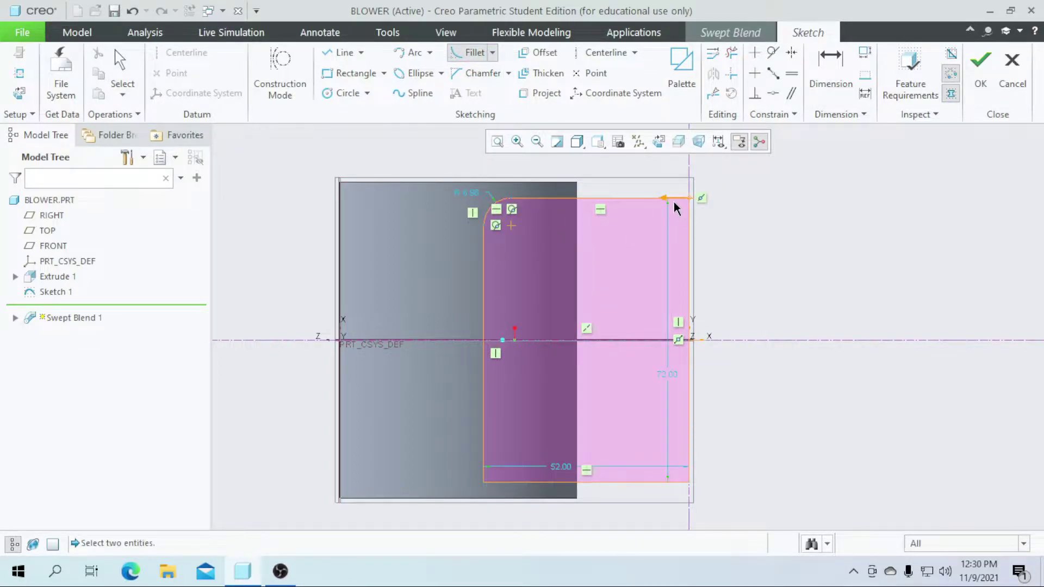
{"action": "scroll", "coordinate": [687, 226], "scroll_direction": "up", "scroll_amount": 3}
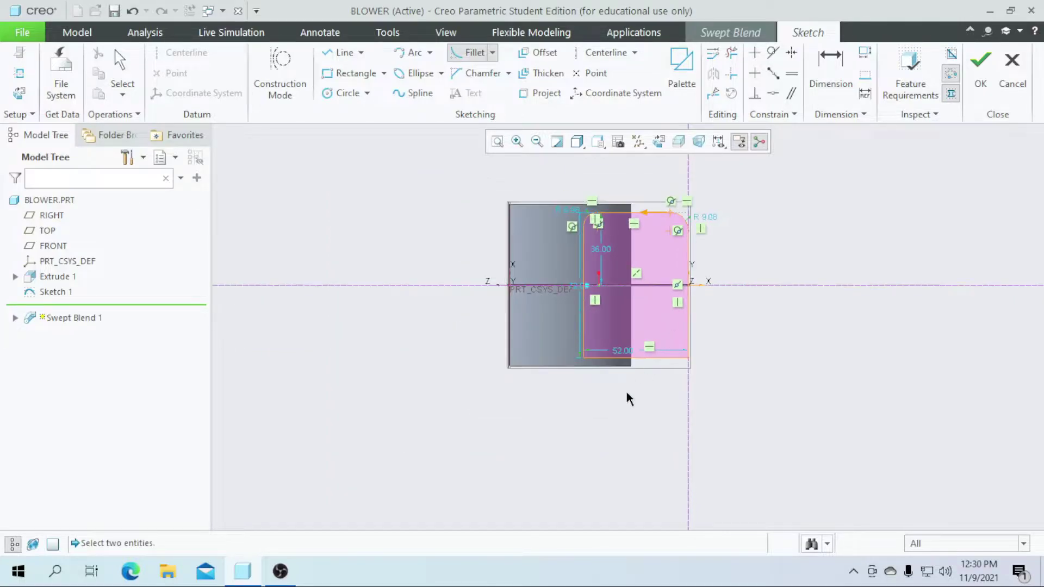
{"action": "scroll", "coordinate": [627, 390], "scroll_direction": "down", "scroll_amount": 2}
{"action": "left_click", "coordinate": [561, 330]}
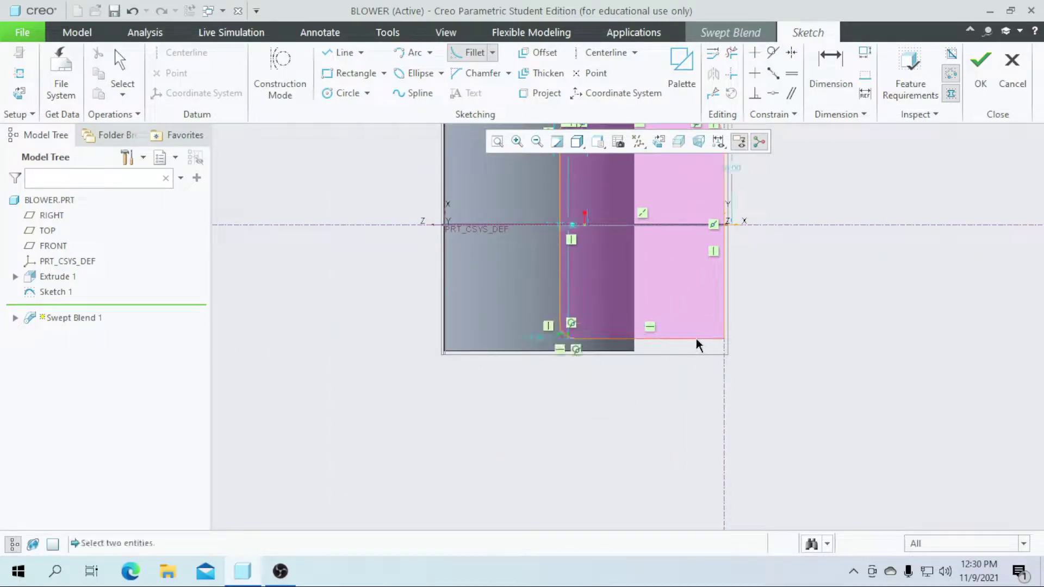
{"action": "left_click", "coordinate": [670, 339]}
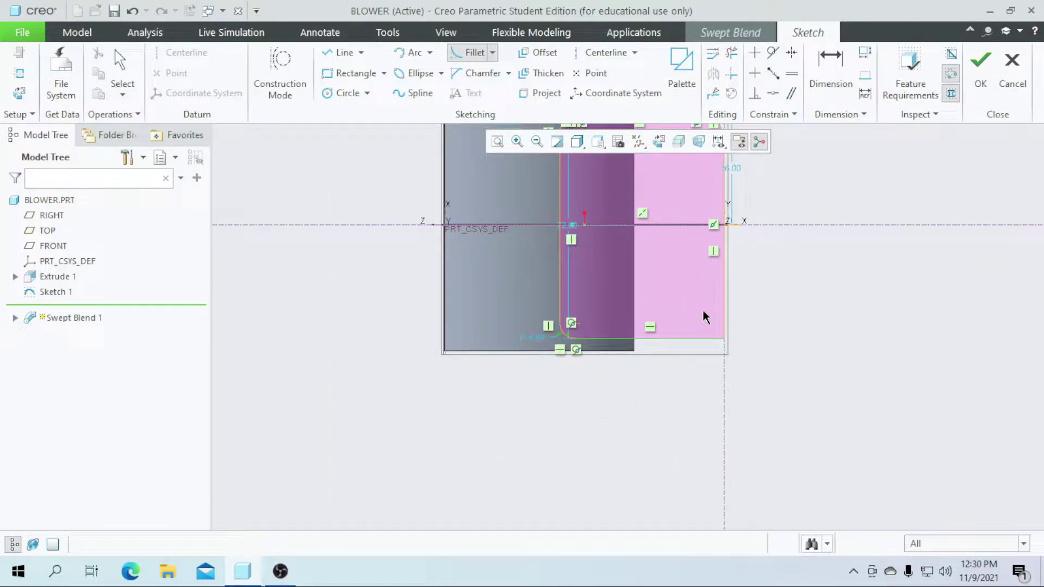
{"action": "left_click", "coordinate": [723, 287]}
{"action": "scroll", "coordinate": [665, 361], "scroll_direction": "up", "scroll_amount": 2}
{"action": "scroll", "coordinate": [673, 339], "scroll_direction": "down", "scroll_amount": 2}
{"action": "scroll", "coordinate": [691, 338], "scroll_direction": "up", "scroll_amount": 1}
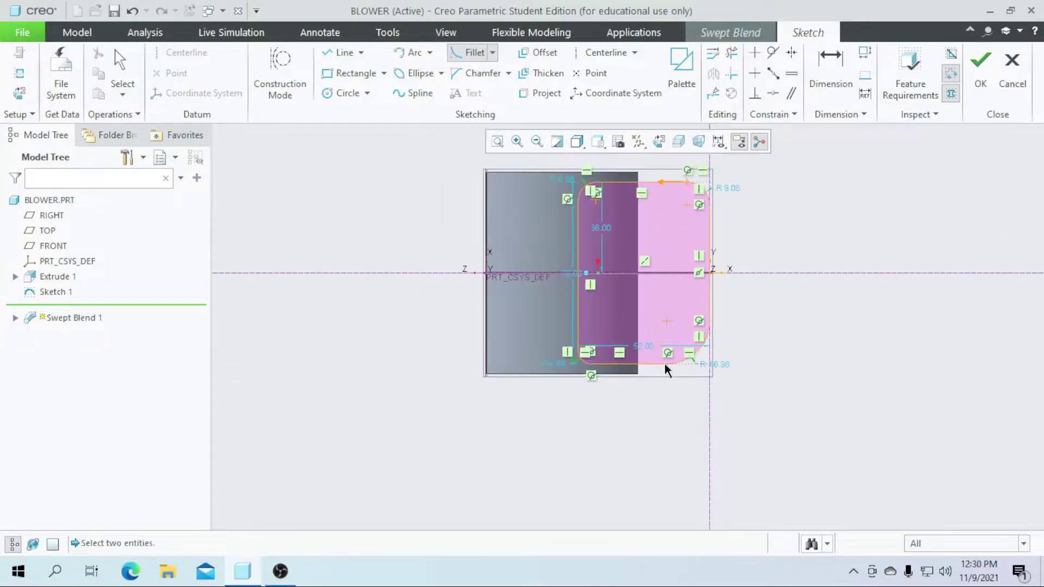
{"action": "middle_click", "coordinate": [667, 370]}
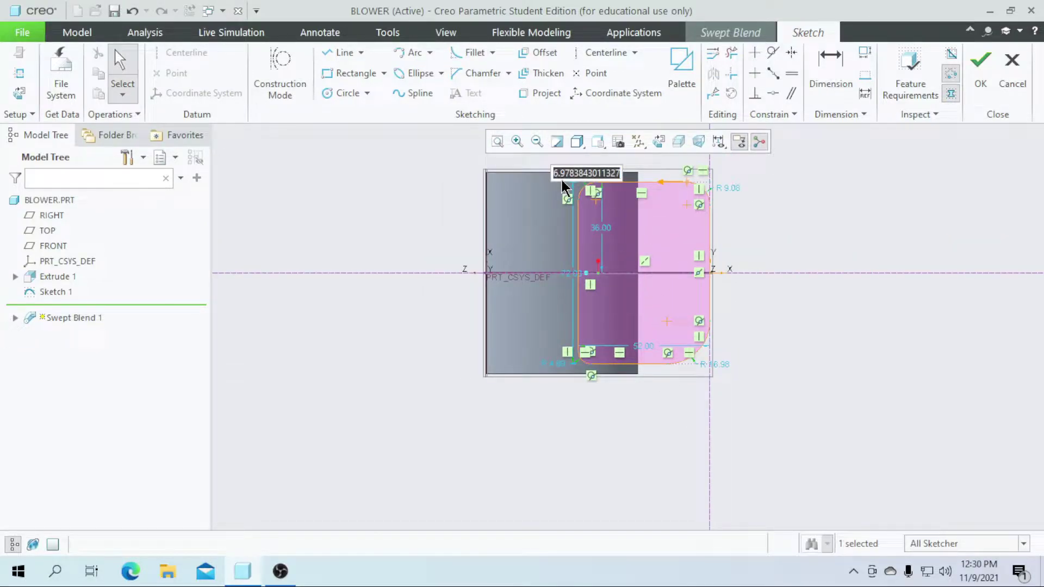
- Set the corner fillet radii to 15, with 5 typed for the top-right one
{"action": "type", "text": "15"}
{"action": "key", "text": "Return"}
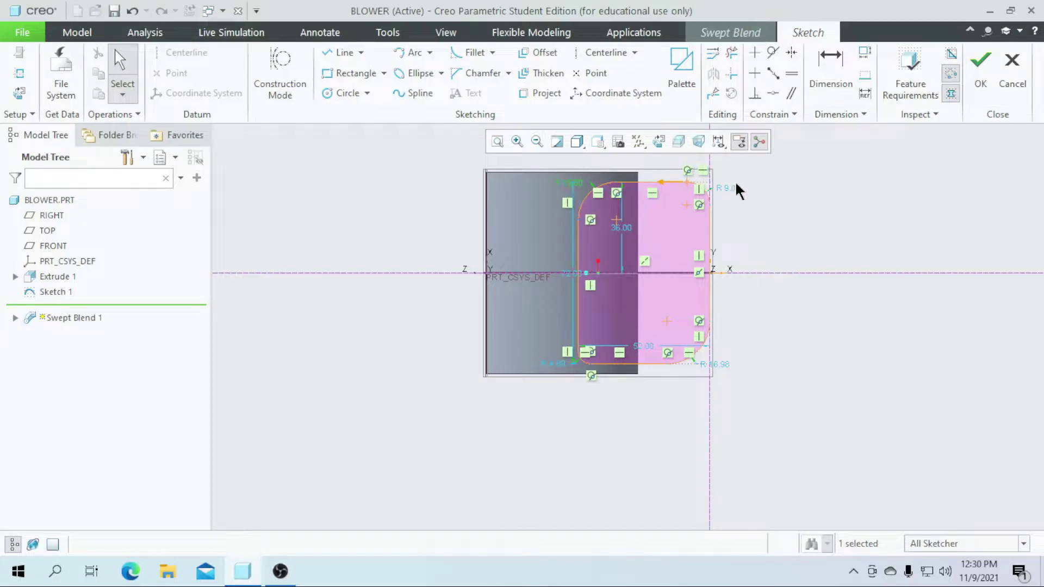
{"action": "double_click", "coordinate": [731, 188]}
{"action": "type", "text": "5"}
{"action": "key", "text": "Return"}
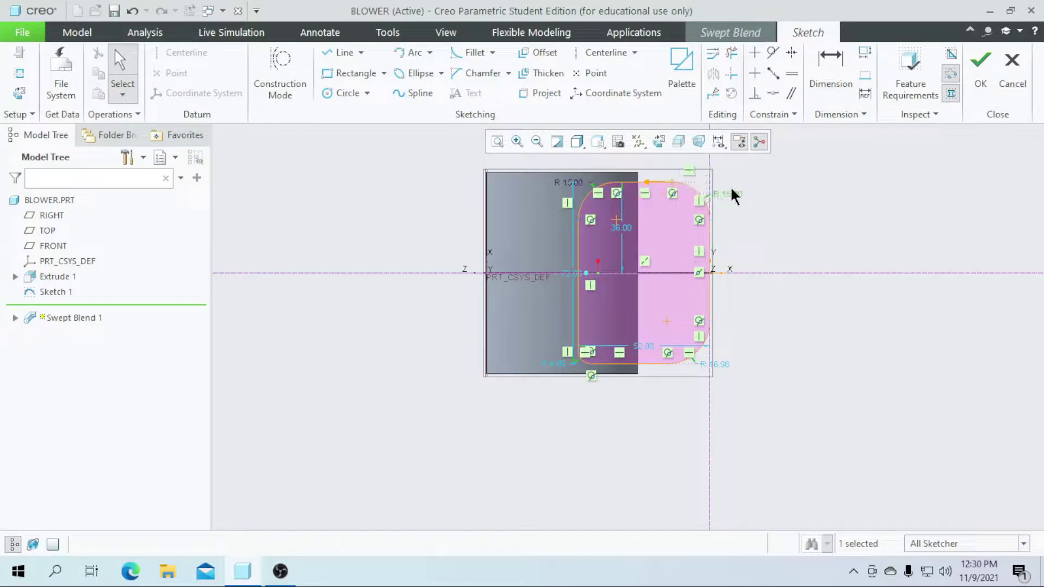
{"action": "double_click", "coordinate": [718, 364]}
{"action": "type", "text": "15"}
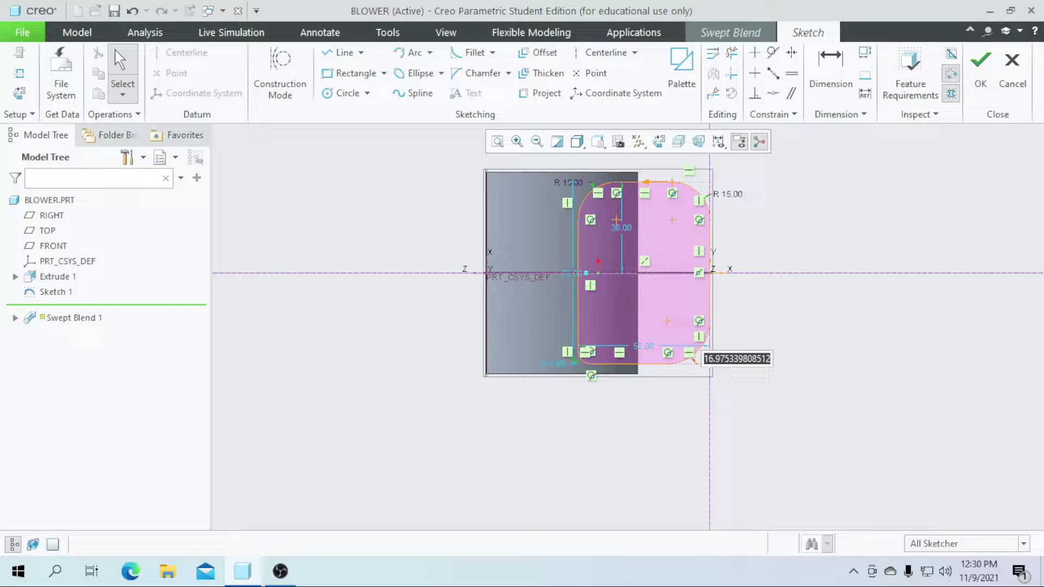
{"action": "key", "text": "Return"}
{"action": "double_click", "coordinate": [556, 361]}
{"action": "type", "text": "15"}
{"action": "key", "text": "Return"}
{"action": "scroll", "coordinate": [560, 372], "scroll_direction": "up", "scroll_amount": 2}
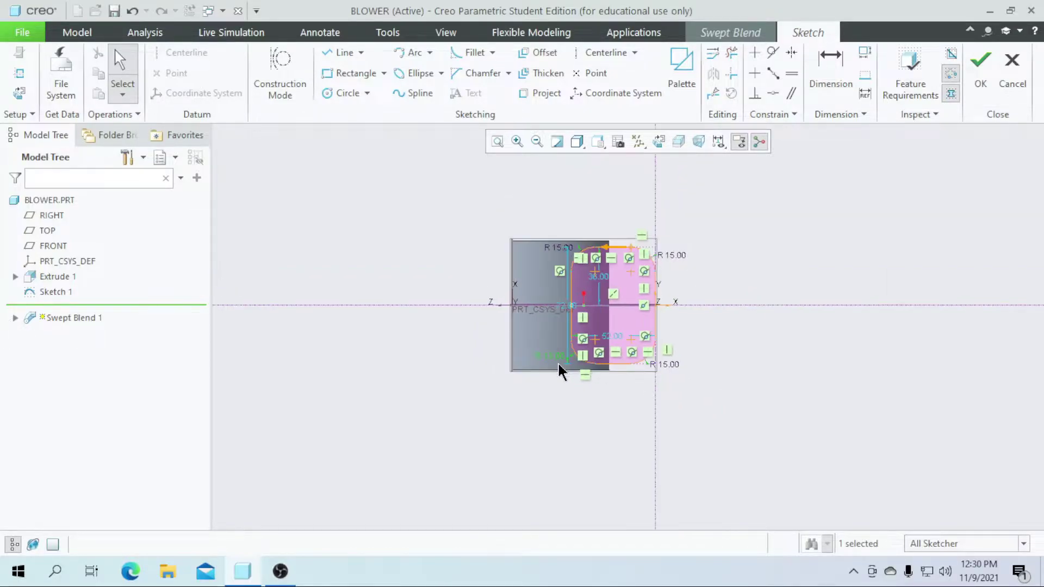
{"action": "scroll", "coordinate": [580, 294], "scroll_direction": "down", "scroll_amount": 2}
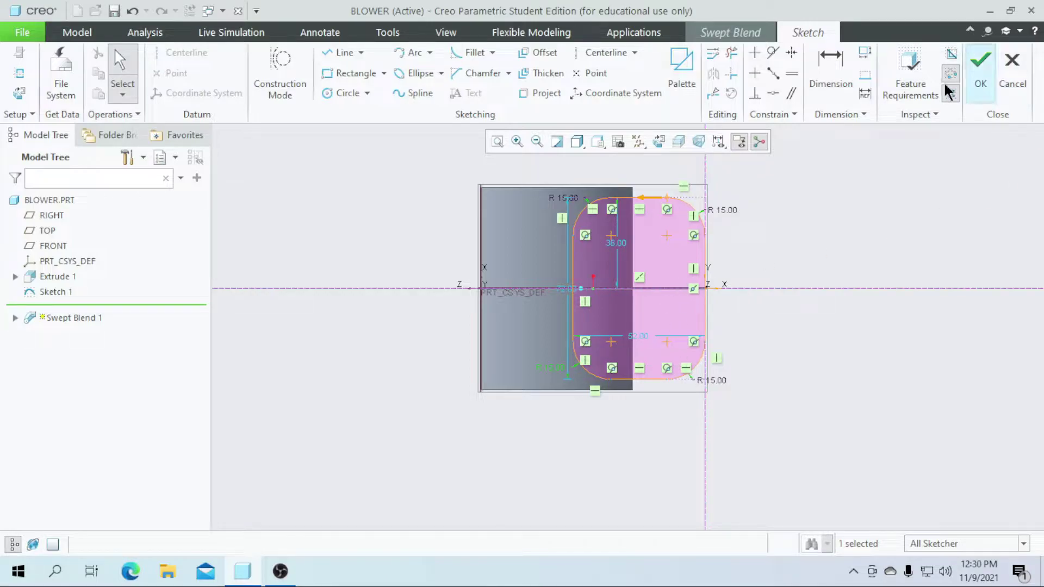
- Accept the first section, insert a section at the trajectory end point, and sketch it
{"action": "left_click", "coordinate": [979, 68]}
{"action": "mouse_move", "coordinate": [462, 383]}
{"action": "middle_mouse_down"}
{"action": "mouse_move", "coordinate": [450, 384]}
{"action": "mouse_move", "coordinate": [492, 488]}
{"action": "middle_mouse_up"}
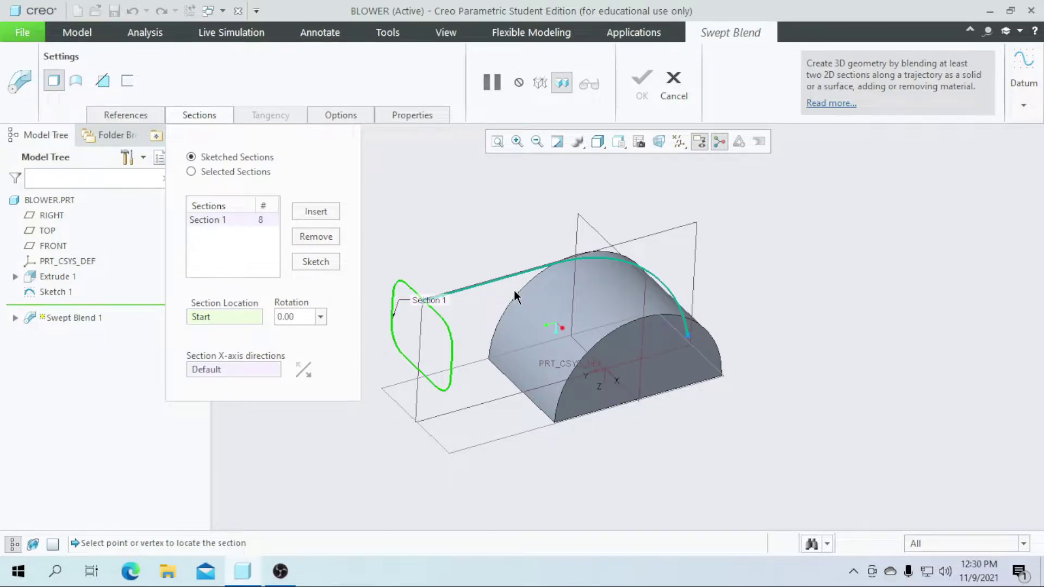
{"action": "scroll", "coordinate": [514, 290], "scroll_direction": "down", "scroll_amount": 2}
{"action": "left_click", "coordinate": [316, 211]}
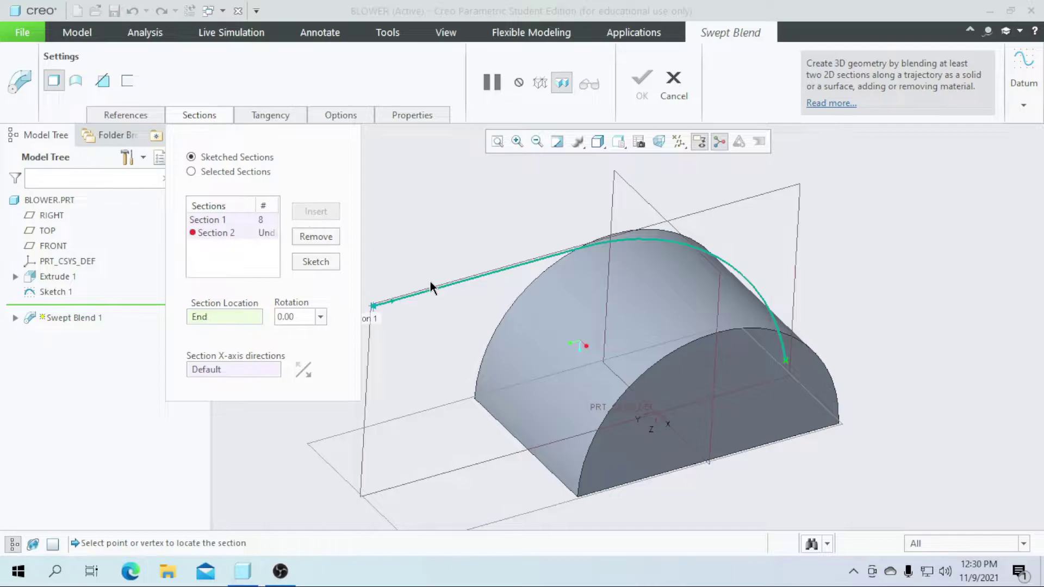
{"action": "left_click", "coordinate": [494, 274]}
{"action": "left_click", "coordinate": [315, 262]}
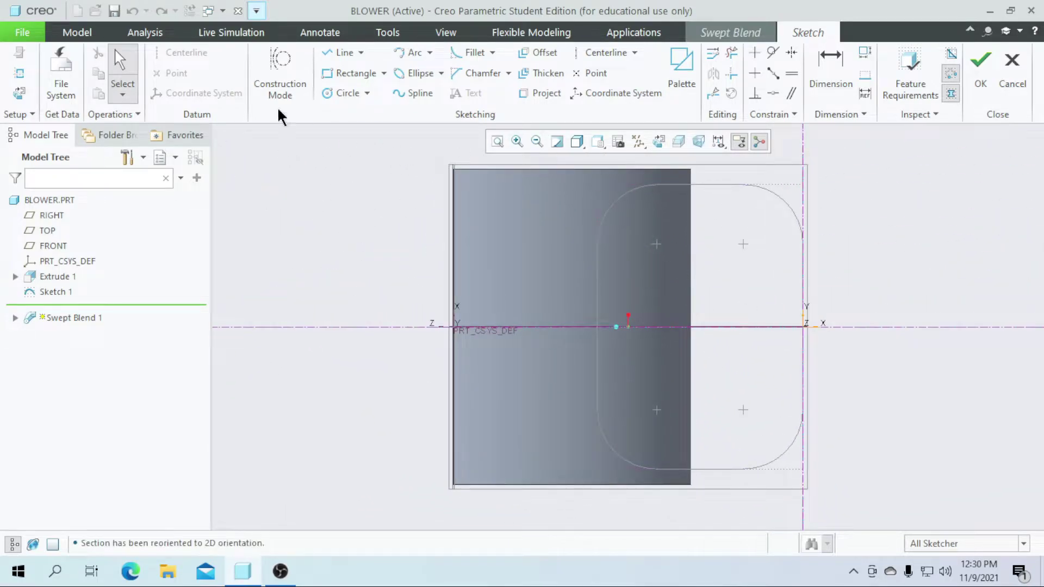
- Draw a corner rectangle starting at the trajectory end point
{"action": "left_click", "coordinate": [603, 52]}
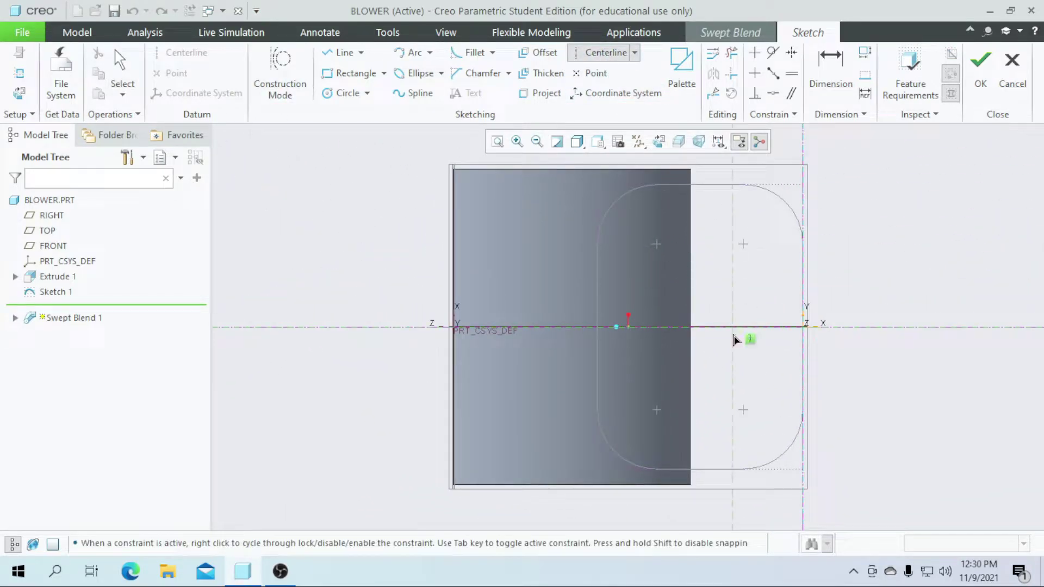
{"action": "left_click", "coordinate": [384, 73]}
{"action": "left_click", "coordinate": [364, 110]}
{"action": "left_click", "coordinate": [384, 73]}
{"action": "left_click", "coordinate": [363, 94]}
{"action": "left_click", "coordinate": [803, 267]}
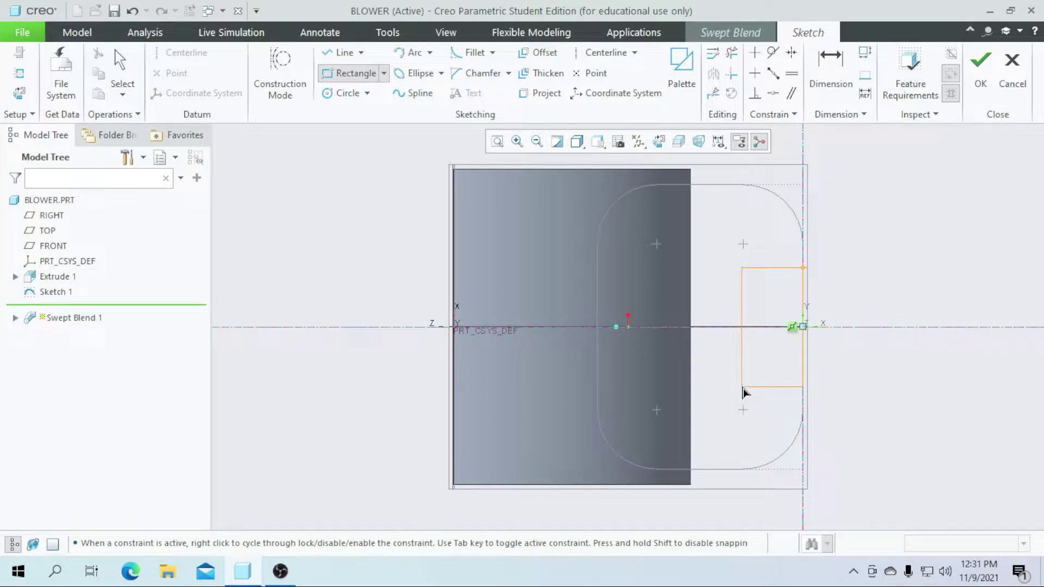
{"action": "left_click", "coordinate": [741, 387]}
{"action": "middle_click", "coordinate": [775, 329]}
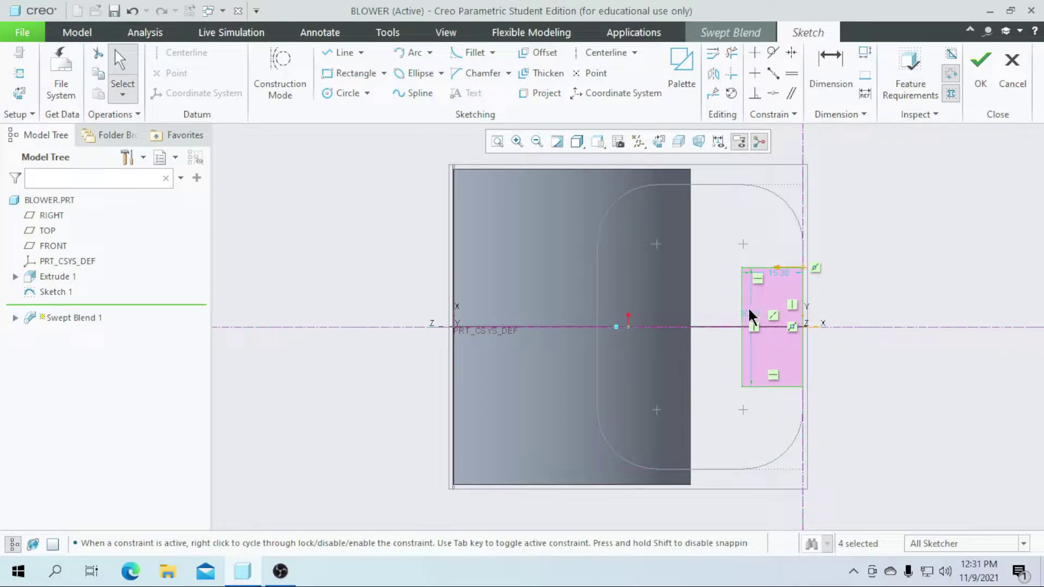
- Dimension the rectangle to 58 high by 42 wide
{"action": "double_click", "coordinate": [749, 314]}
{"action": "type", "text": "58"}
{"action": "key", "text": "Return"}
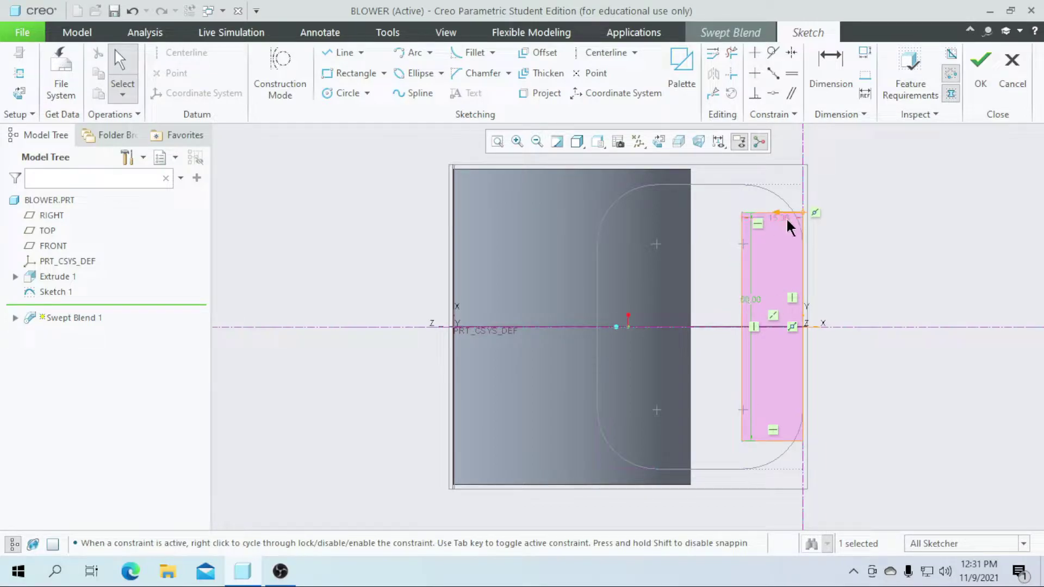
{"action": "double_click", "coordinate": [781, 217]}
{"action": "type", "text": "4"}
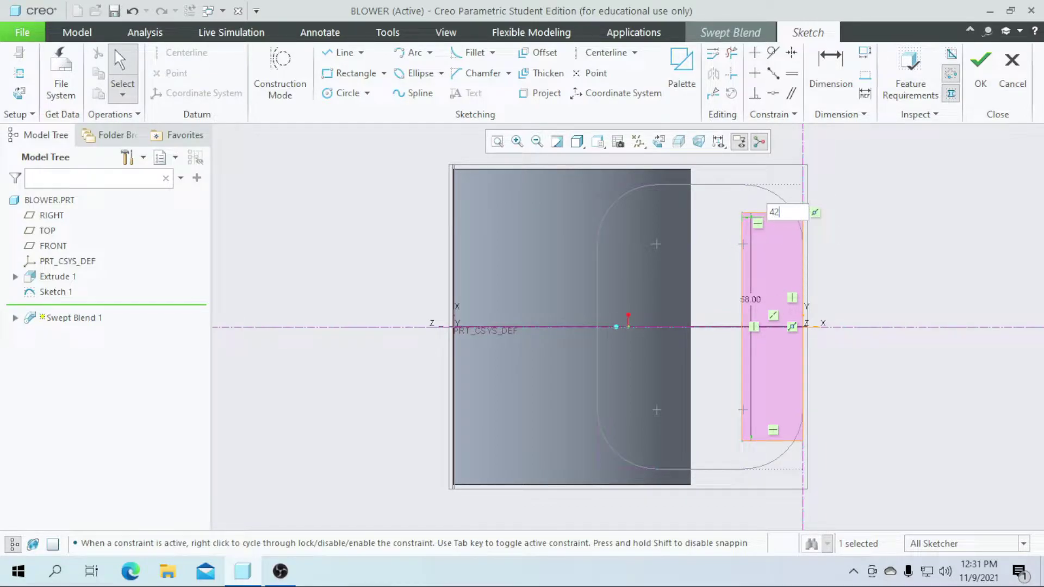
{"action": "type", "text": "2"}
{"action": "key", "text": "Return"}
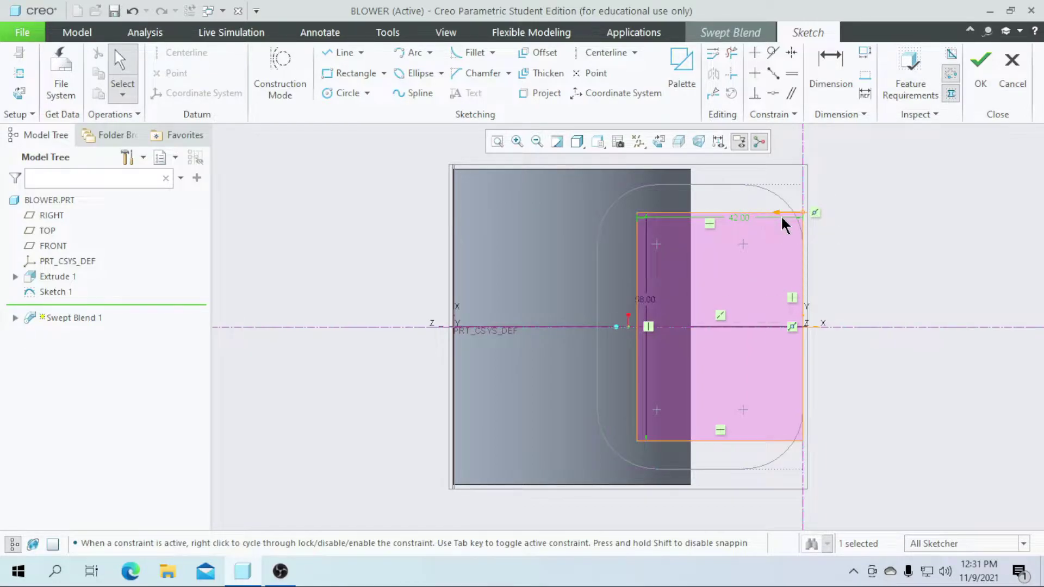
- Fillet all four corners of the rectangle
{"action": "left_click", "coordinate": [472, 52]}
{"action": "left_click", "coordinate": [663, 219]}
{"action": "left_click", "coordinate": [786, 213]}
{"action": "left_click", "coordinate": [800, 235]}
{"action": "left_click", "coordinate": [779, 441]}
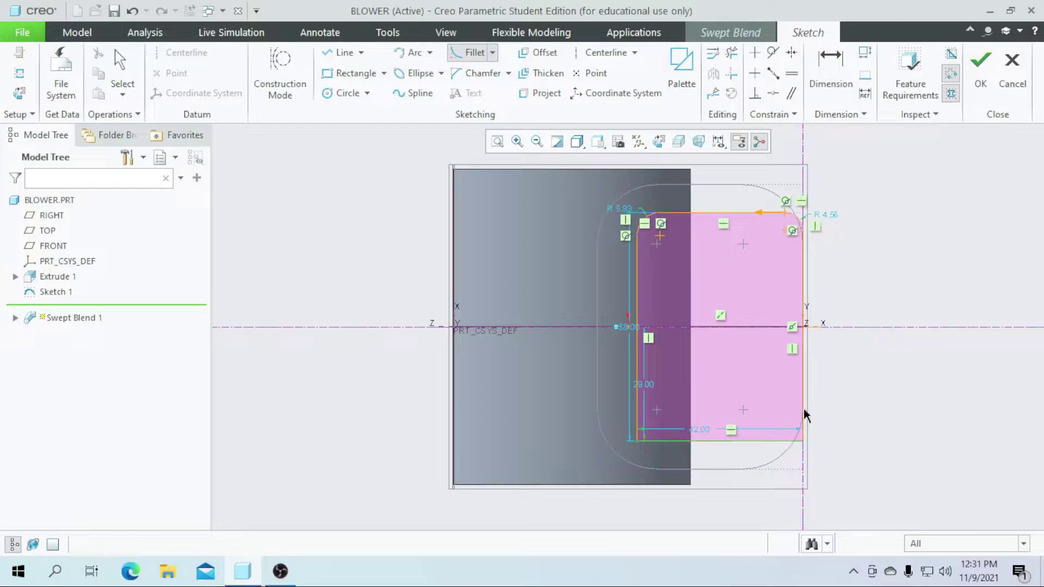
{"action": "left_click", "coordinate": [804, 409]}
{"action": "left_click", "coordinate": [660, 441]}
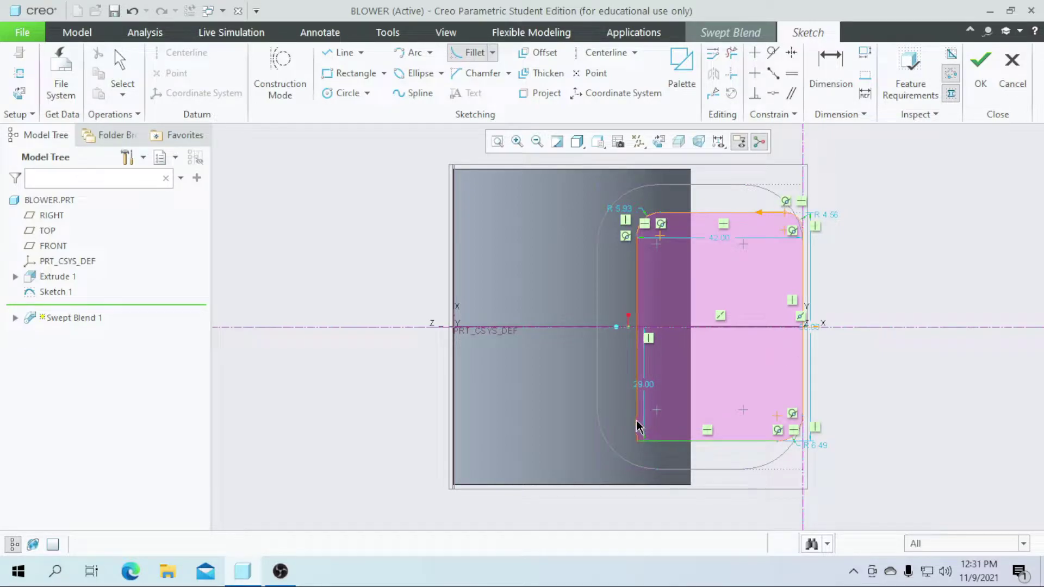
{"action": "left_click", "coordinate": [638, 429]}
{"action": "middle_click", "coordinate": [606, 297]}
- Set all four fillet radii to 15
{"action": "double_click", "coordinate": [620, 209]}
{"action": "type", "text": "15"}
{"action": "key", "text": "Return"}
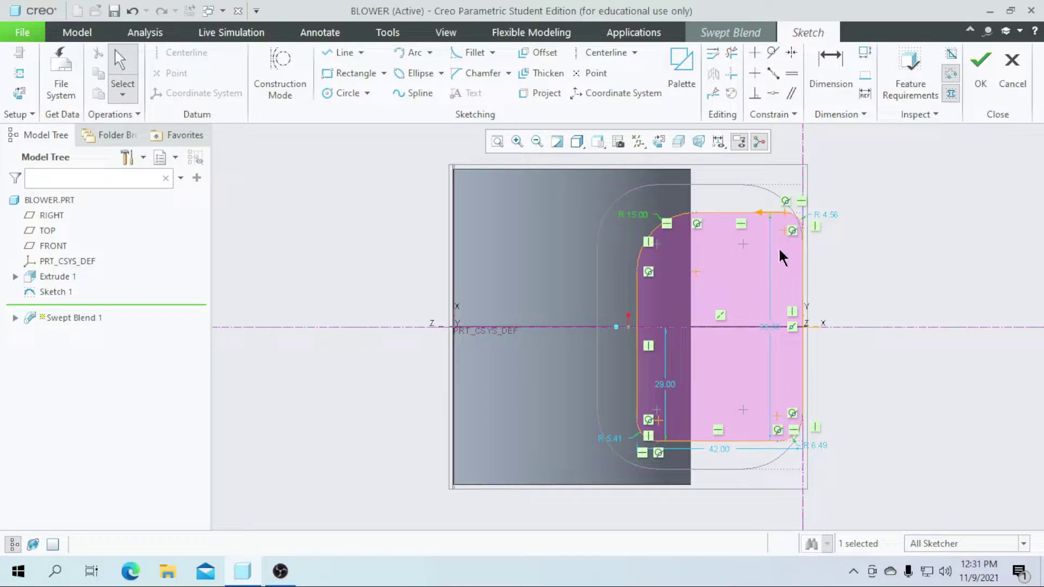
{"action": "double_click", "coordinate": [824, 217]}
{"action": "type", "text": "15"}
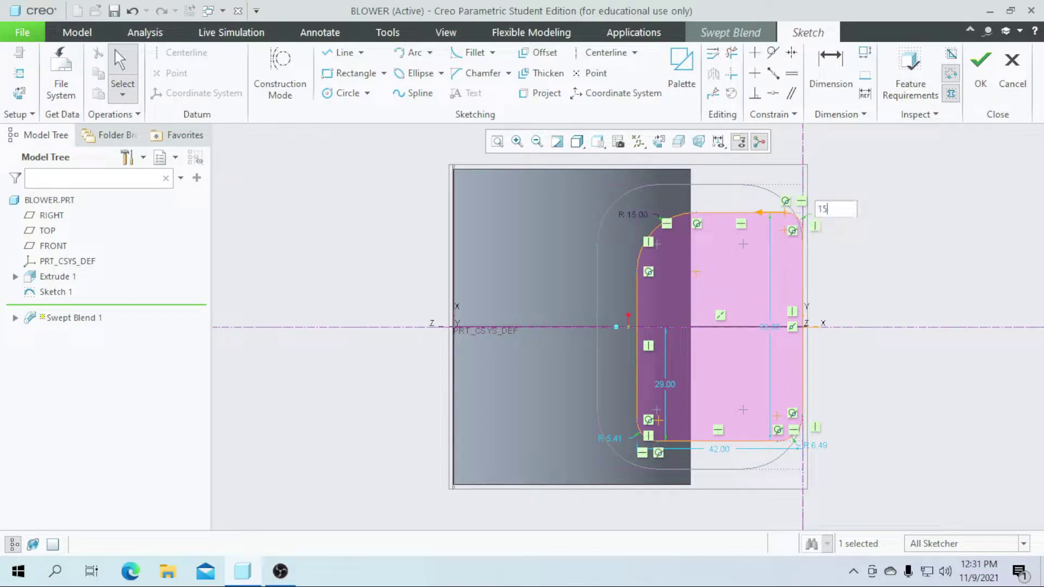
{"action": "key", "text": "Return"}
{"action": "double_click", "coordinate": [815, 446]}
{"action": "type", "text": "15"}
{"action": "key", "text": "Return"}
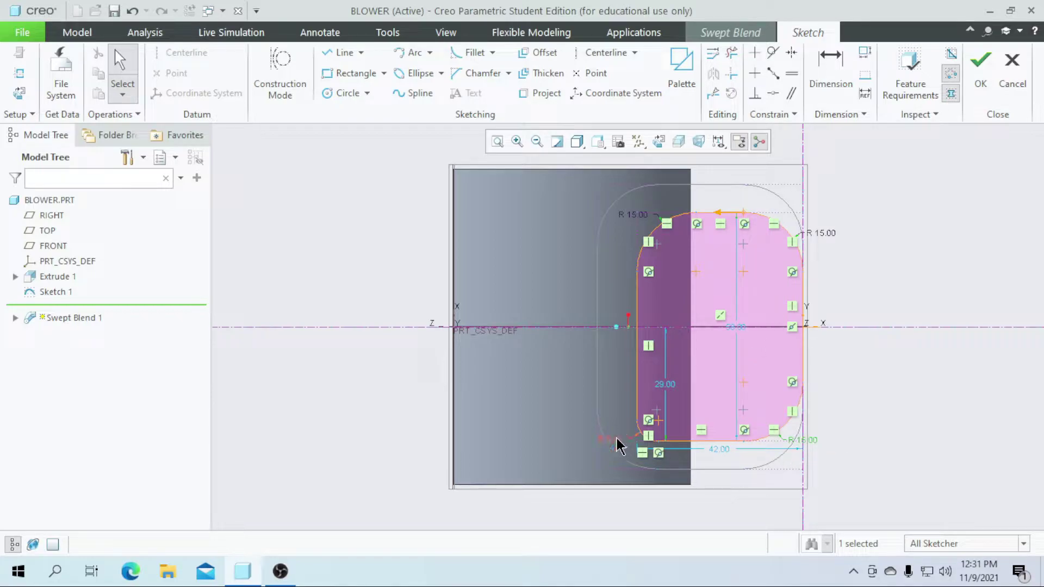
{"action": "double_click", "coordinate": [617, 445]}
{"action": "type", "text": "15"}
{"action": "key", "text": "Return"}
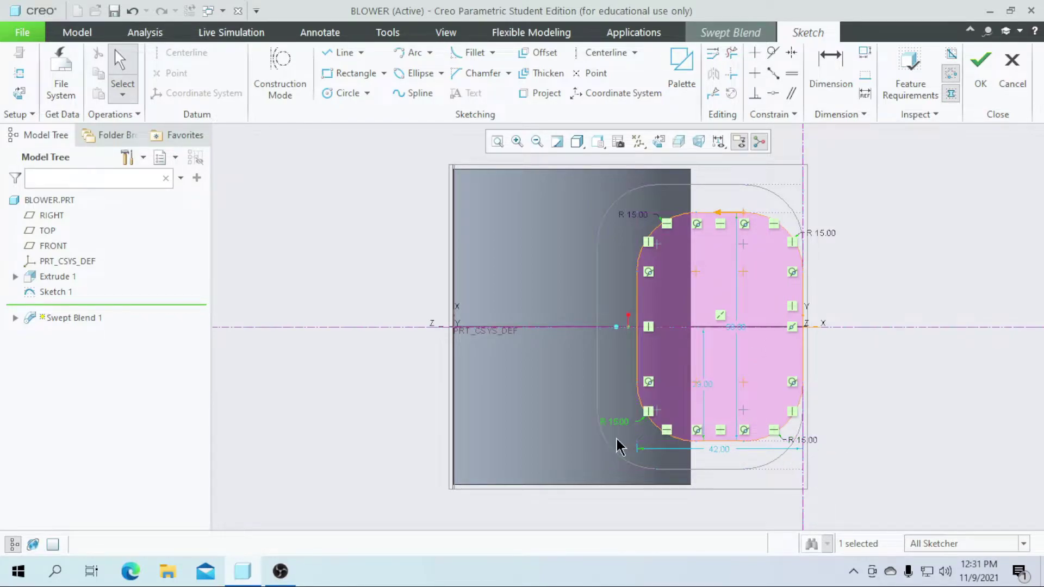
- Accept the second section, add another section, and draw a corner rectangle at the right edge
{"action": "left_click", "coordinate": [981, 100]}
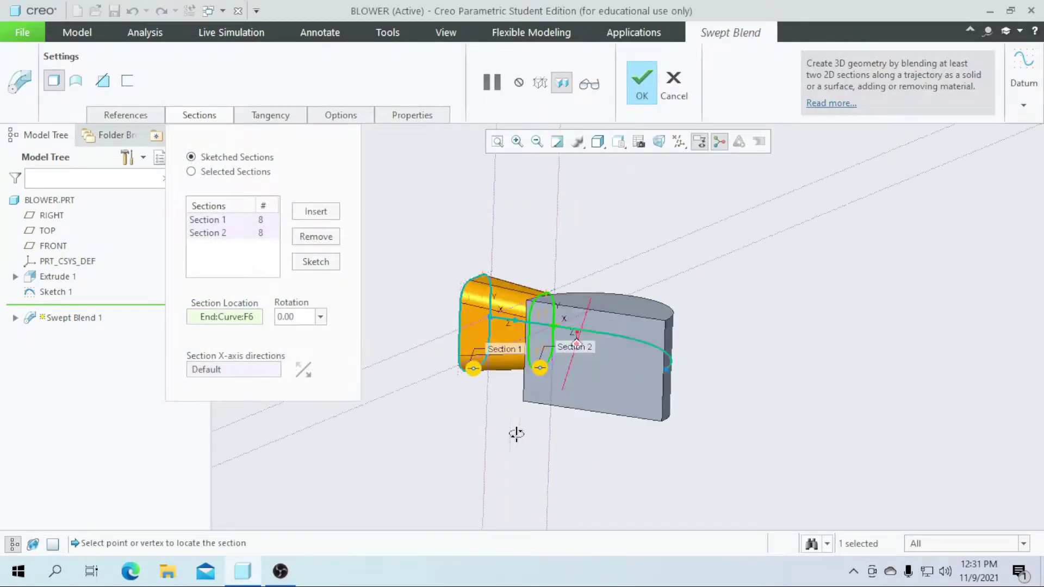
{"action": "middle_click_drag", "start_coordinate": [542, 494], "coordinate": [495, 322]}
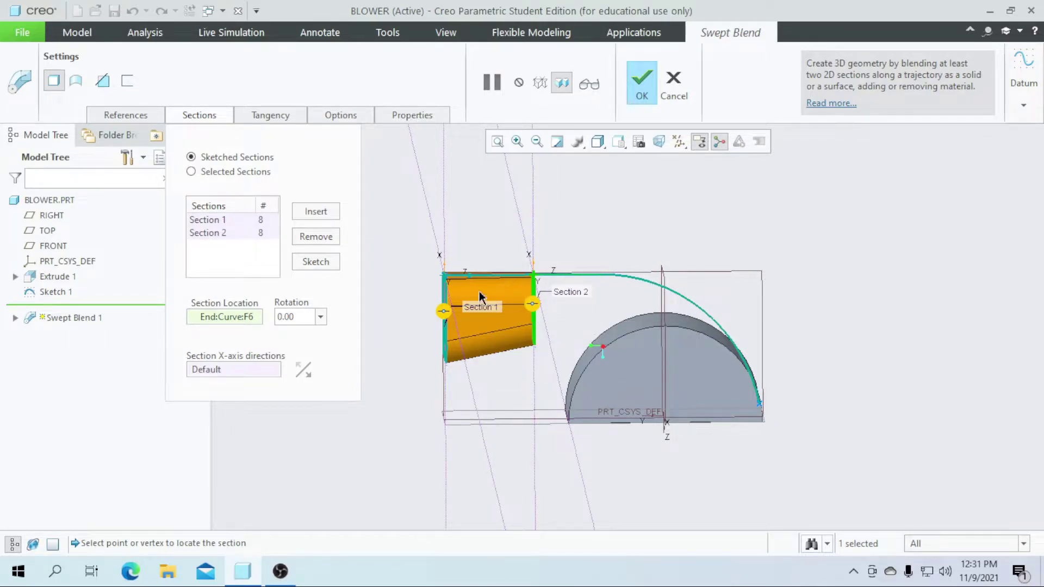
{"action": "left_click", "coordinate": [321, 211]}
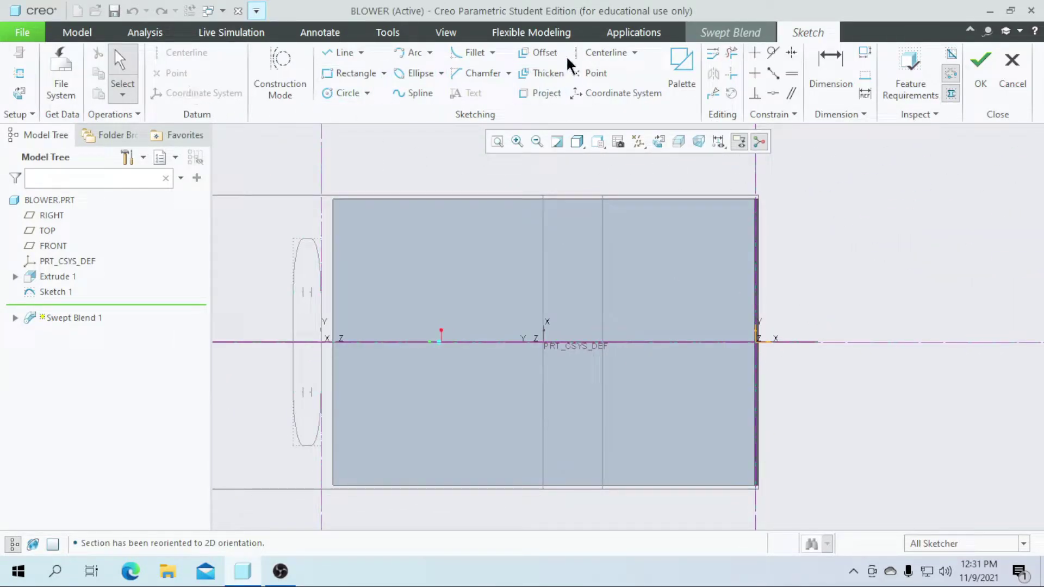
{"action": "left_click", "coordinate": [605, 52]}
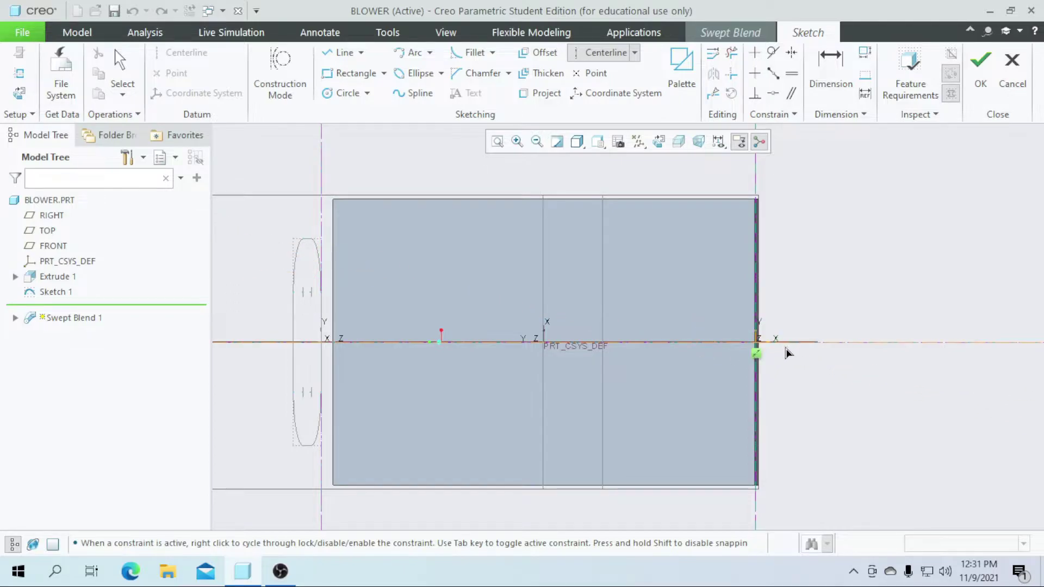
{"action": "left_click", "coordinate": [383, 73]}
{"action": "left_click", "coordinate": [384, 93]}
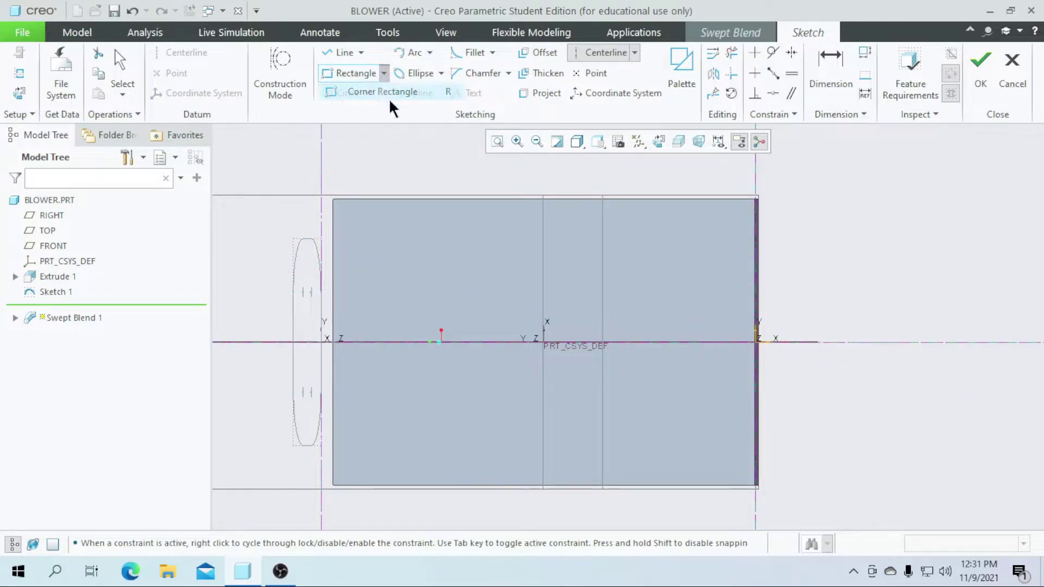
{"action": "left_click", "coordinate": [756, 270]}
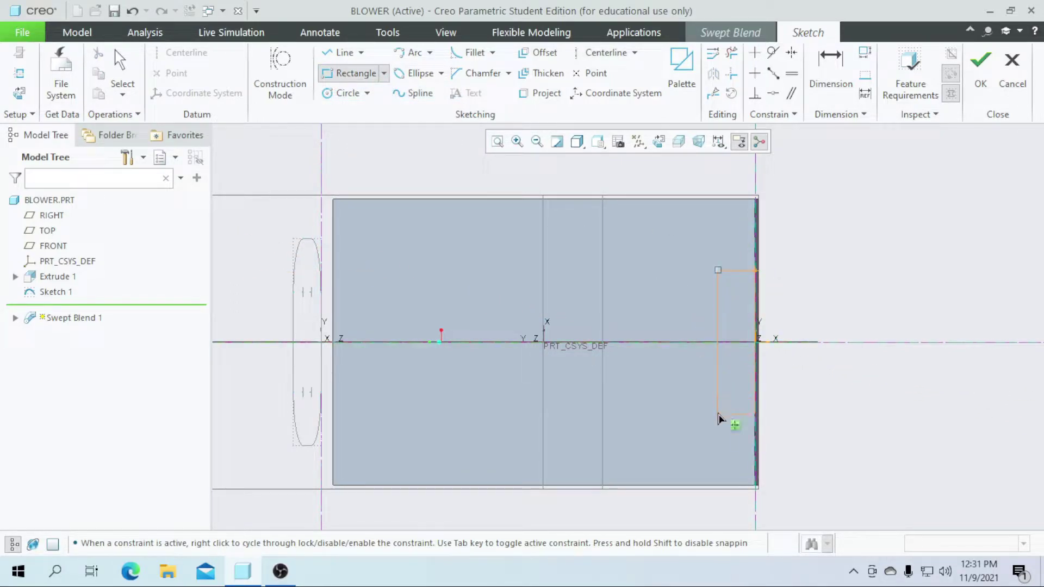
{"action": "left_click", "coordinate": [665, 418]}
{"action": "middle_click", "coordinate": [724, 340]}
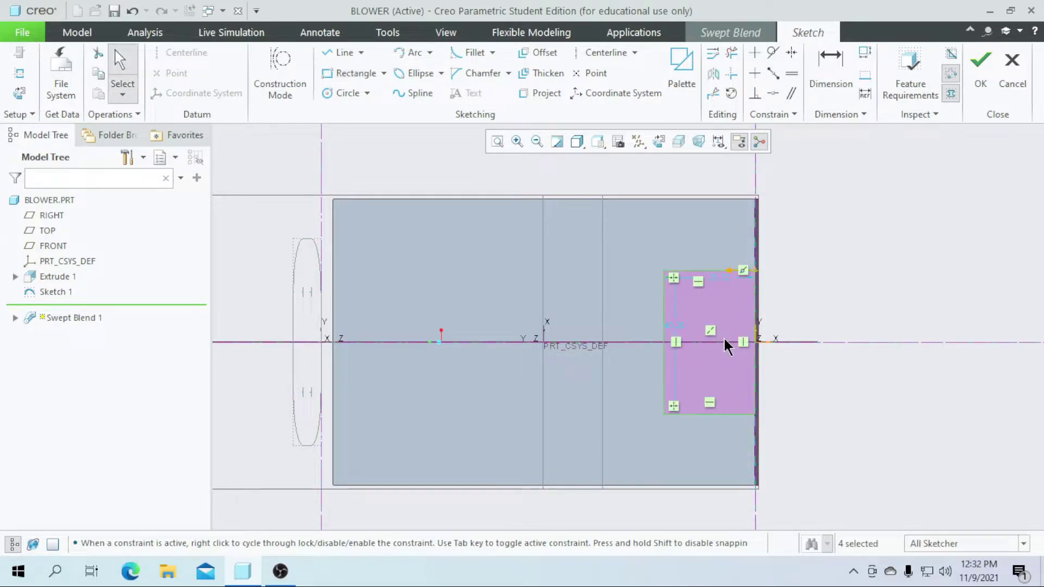
- Set the rectangle's height to 57.5 and width to 42
{"action": "double_click", "coordinate": [674, 331]}
{"action": "type", "text": "57.5"}
{"action": "key", "text": "Return"}
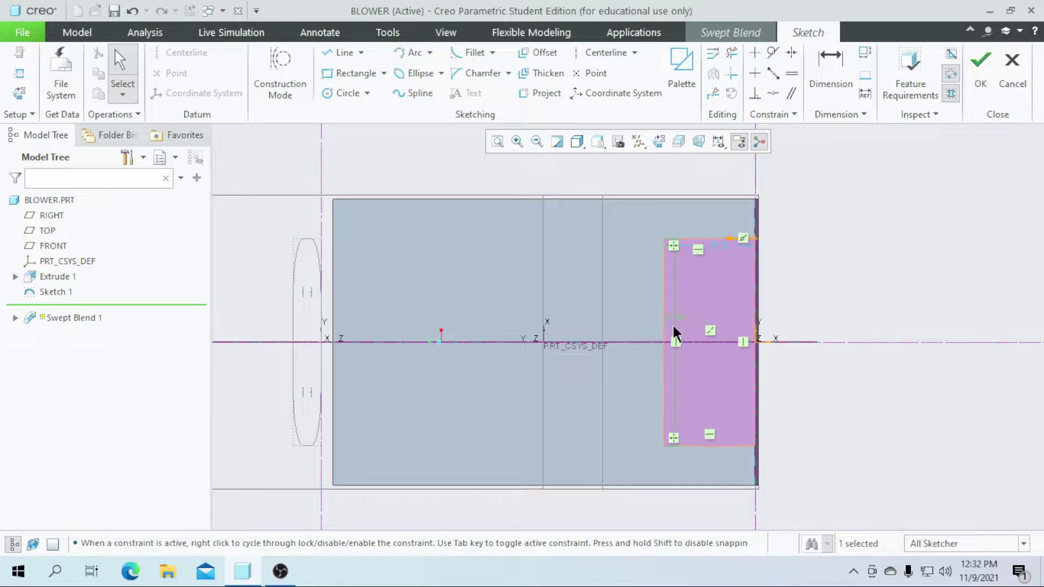
{"action": "double_click", "coordinate": [724, 248]}
{"action": "type", "text": "42"}
{"action": "key", "text": "Return"}
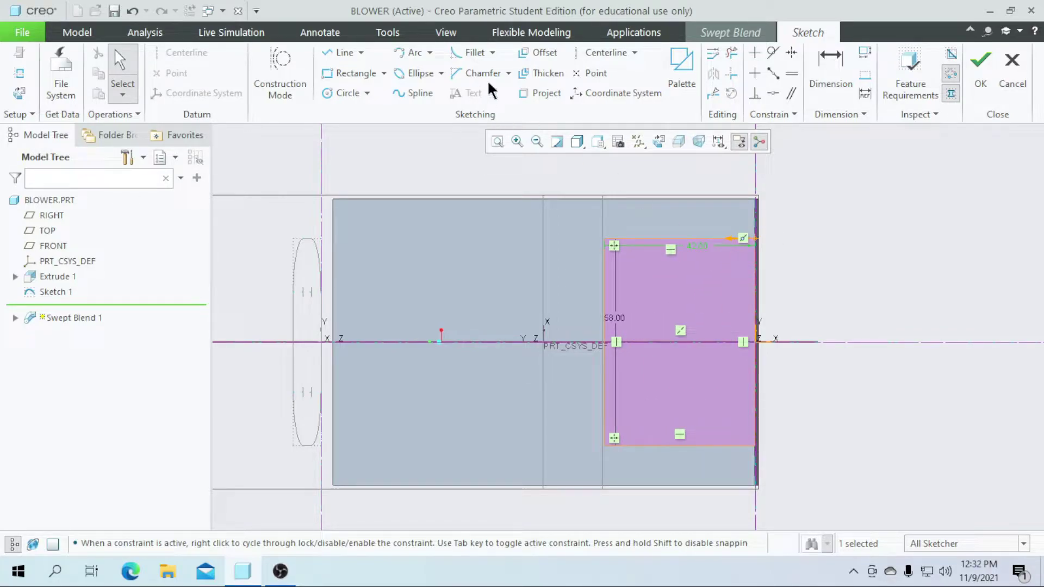
- Add an extra dimension to the rectangle, then discard it when it conflicts
{"action": "left_click", "coordinate": [850, 92]}
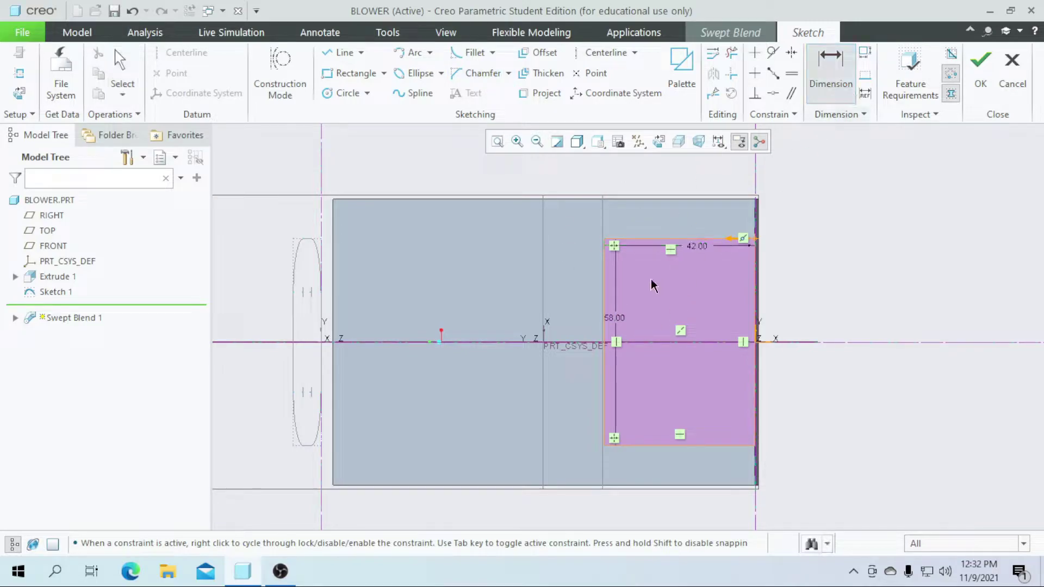
{"action": "left_click", "coordinate": [647, 344]}
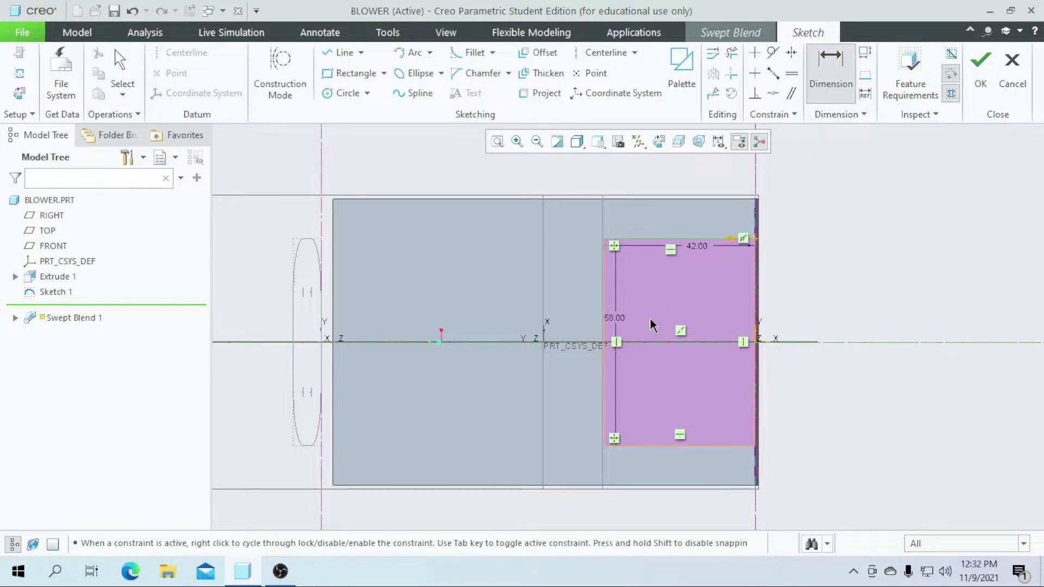
{"action": "middle_click", "coordinate": [650, 322]}
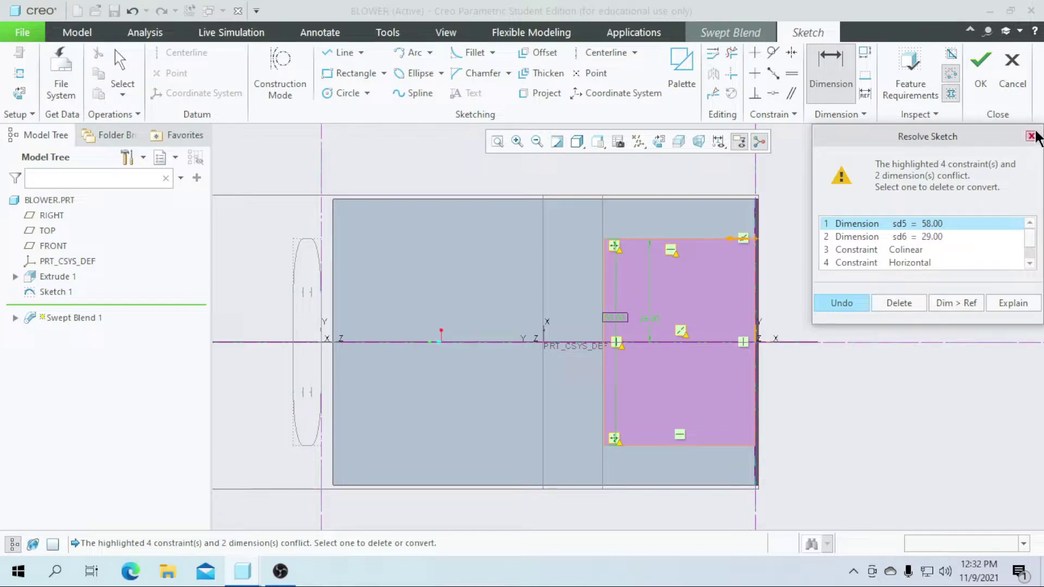
{"action": "left_click", "coordinate": [1031, 137]}
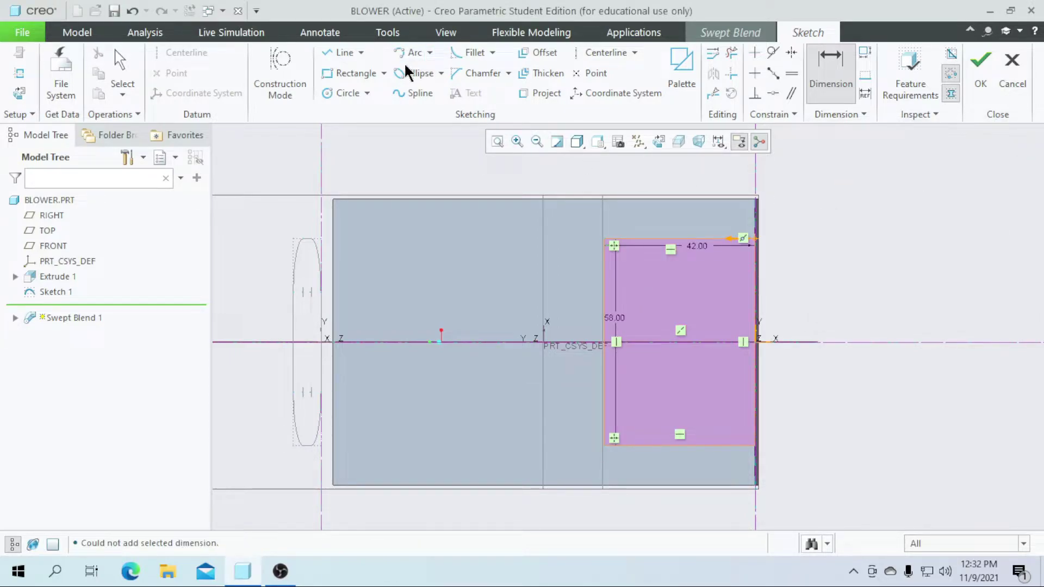
{"action": "left_click", "coordinate": [474, 54]}
- Fillet the top-left, top-right, bottom-left and bottom-right corners of the rectangle
{"action": "scroll", "coordinate": [658, 255], "scroll_direction": "up", "scroll_amount": 2}
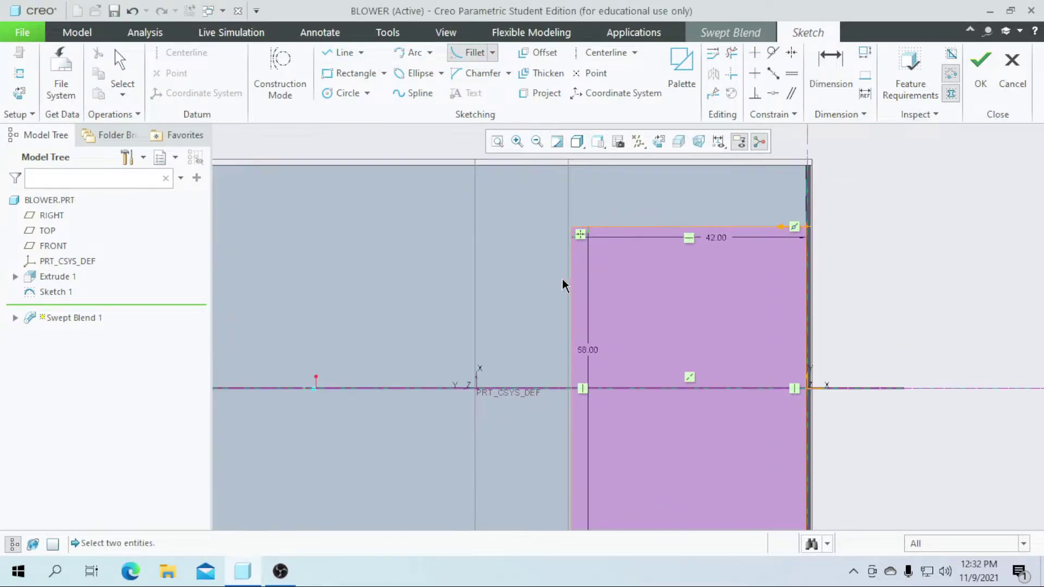
{"action": "left_click", "coordinate": [571, 294]}
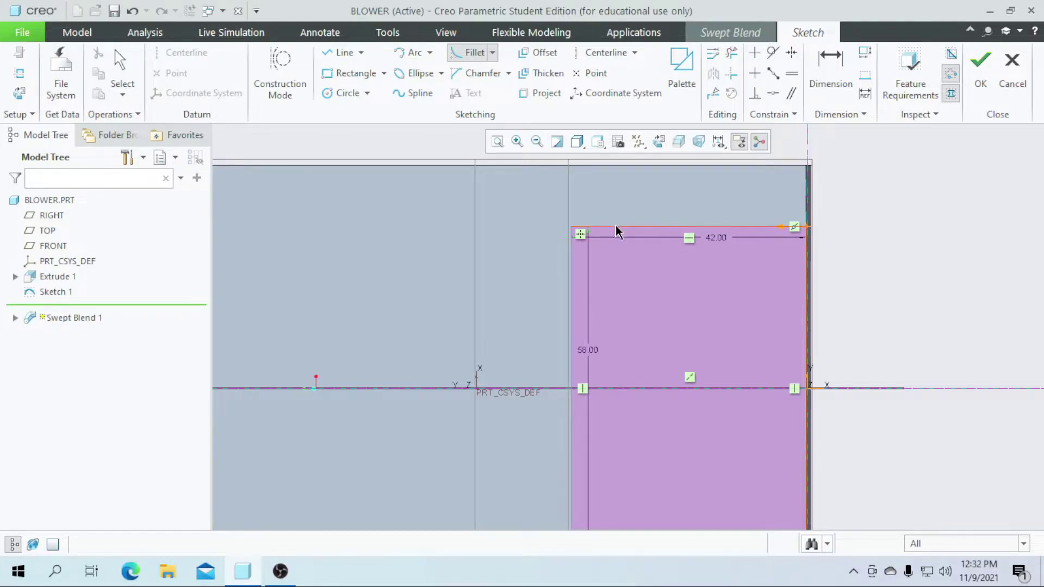
{"action": "left_click", "coordinate": [618, 227]}
{"action": "left_click", "coordinate": [770, 228]}
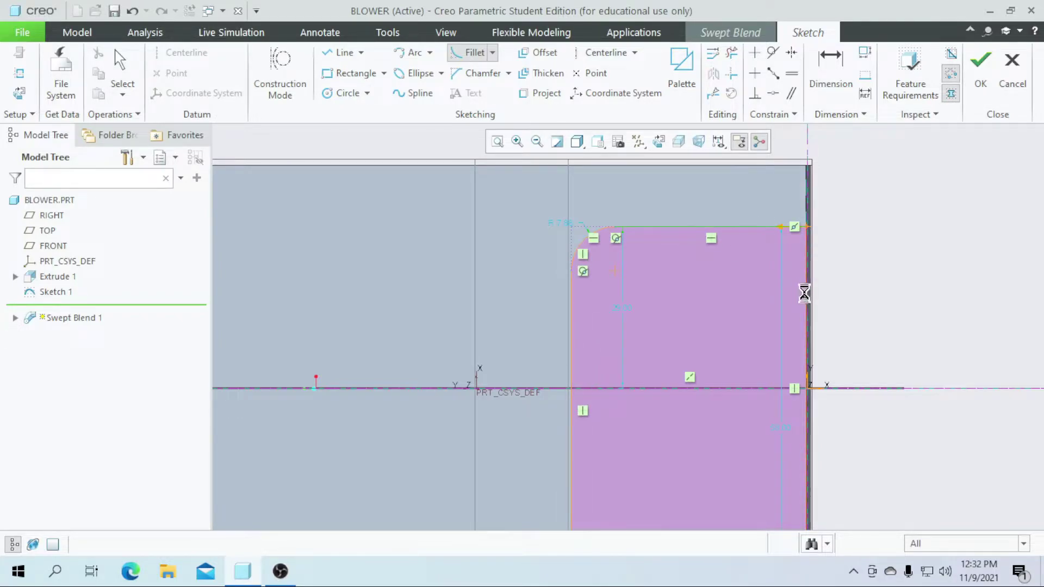
{"action": "left_click", "coordinate": [806, 291]}
{"action": "scroll", "coordinate": [680, 321], "scroll_direction": "down", "scroll_amount": 2}
{"action": "scroll", "coordinate": [680, 321], "scroll_direction": "up", "scroll_amount": 1}
{"action": "left_click", "coordinate": [658, 393]}
{"action": "left_click", "coordinate": [621, 377]}
{"action": "left_click", "coordinate": [772, 373]}
{"action": "left_click", "coordinate": [746, 392]}
{"action": "scroll", "coordinate": [747, 400], "scroll_direction": "down", "scroll_amount": 1}
{"action": "middle_click", "coordinate": [748, 404]}
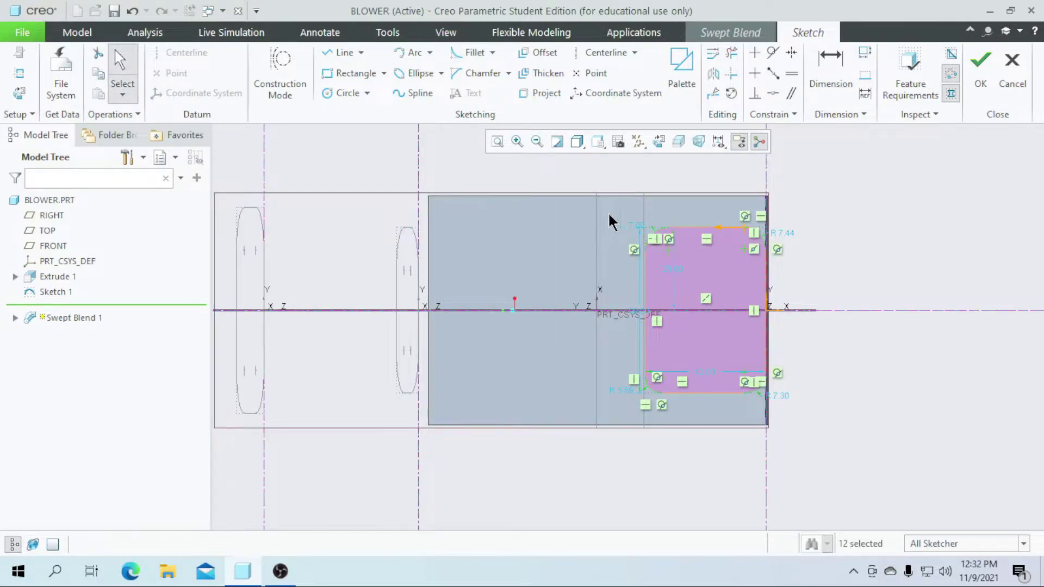
- Set the fillet radii to 15, with 10 typed for top-left, and accept the sketch
{"action": "double_click", "coordinate": [632, 225]}
{"action": "type", "text": "10"}
{"action": "key", "text": "Return"}
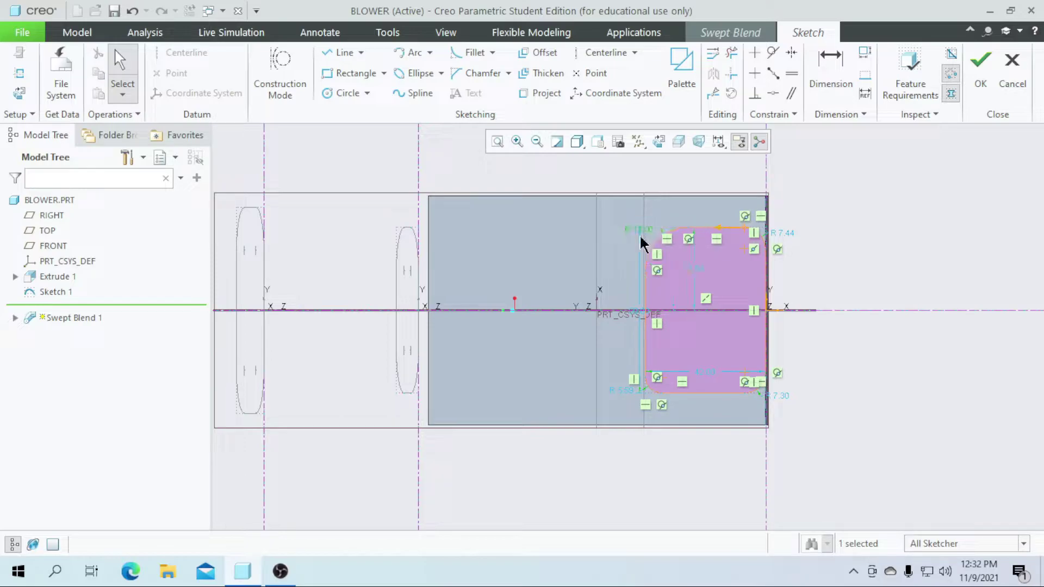
{"action": "double_click", "coordinate": [786, 235]}
{"action": "type", "text": "15"}
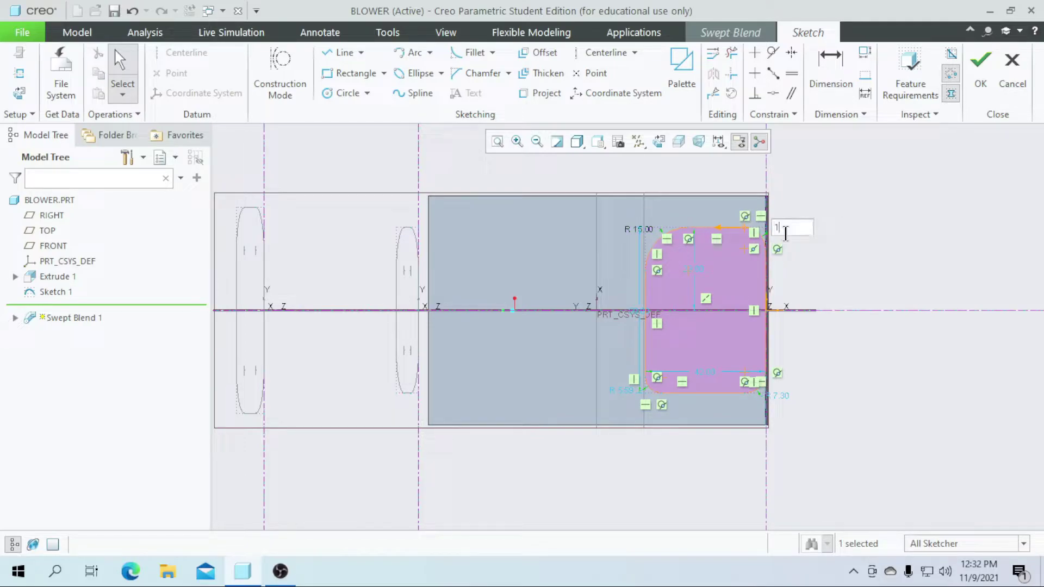
{"action": "key", "text": "Return"}
{"action": "double_click", "coordinate": [786, 399]}
{"action": "type", "text": "15"}
{"action": "key", "text": "Return"}
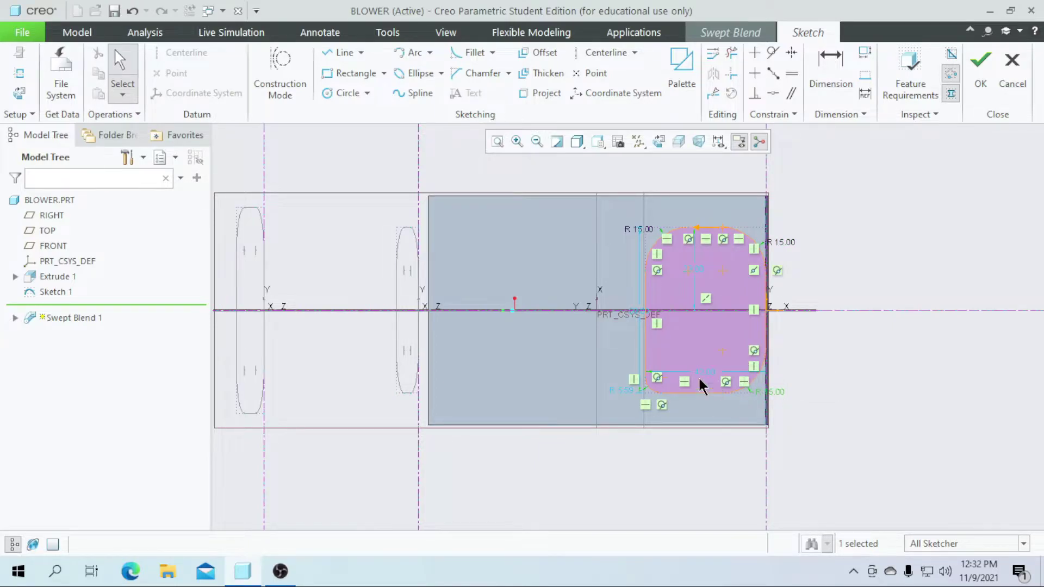
{"action": "scroll", "coordinate": [650, 399], "scroll_direction": "up", "scroll_amount": 2}
{"action": "double_click", "coordinate": [618, 387]}
{"action": "type", "text": "15"}
{"action": "key", "text": "Return"}
{"action": "scroll", "coordinate": [620, 397], "scroll_direction": "down", "scroll_amount": 2}
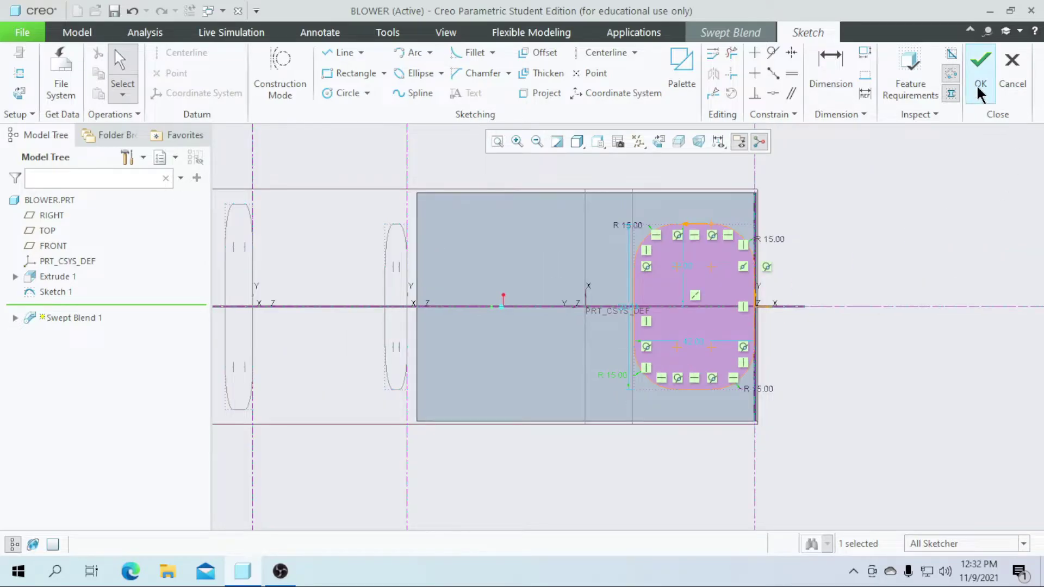
{"action": "left_click", "coordinate": [979, 58]}
- Switch Swept Blend 1 to perimeter blend control and complete the feature
{"action": "middle_click_drag", "start_coordinate": [650, 298], "coordinate": [671, 291]}
{"action": "mouse_move", "coordinate": [699, 330]}
{"action": "middle_mouse_down"}
{"action": "mouse_move", "coordinate": [721, 315]}
{"action": "mouse_move", "coordinate": [714, 319]}
{"action": "middle_mouse_up"}
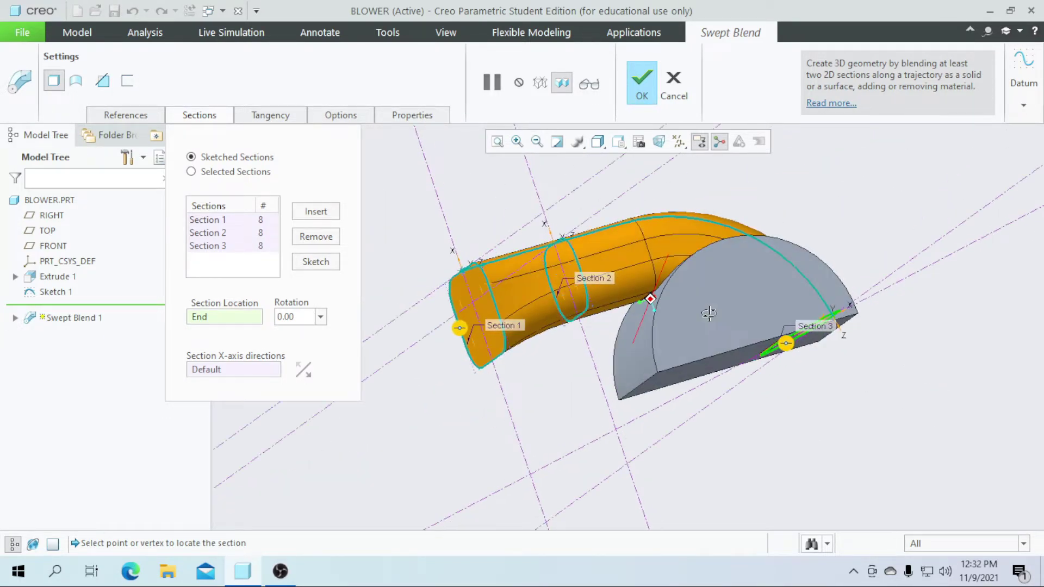
{"action": "left_click", "coordinate": [340, 115]}
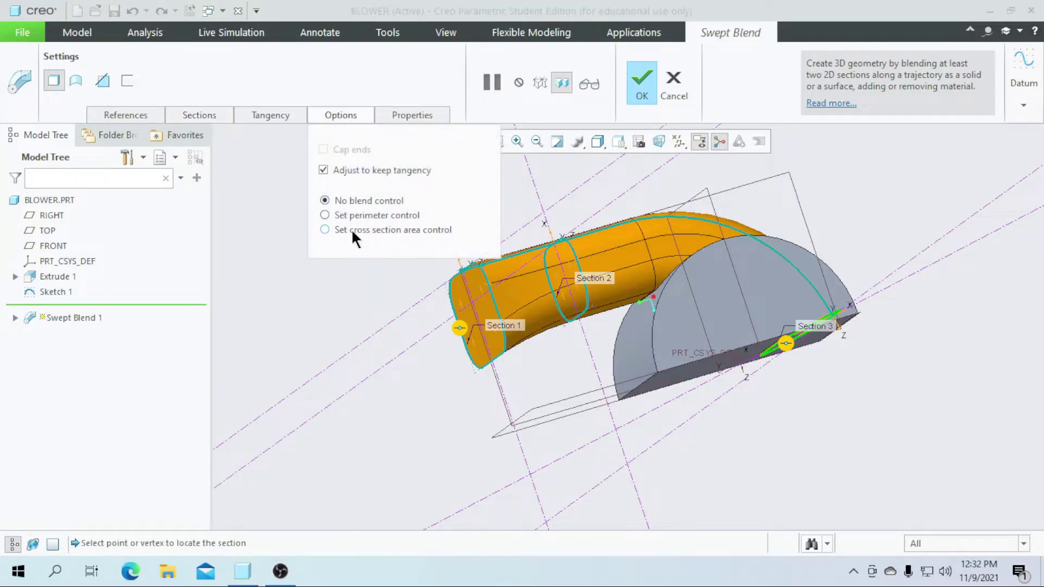
{"action": "left_click", "coordinate": [386, 216]}
{"action": "middle_click_drag", "start_coordinate": [831, 336], "coordinate": [777, 260]}
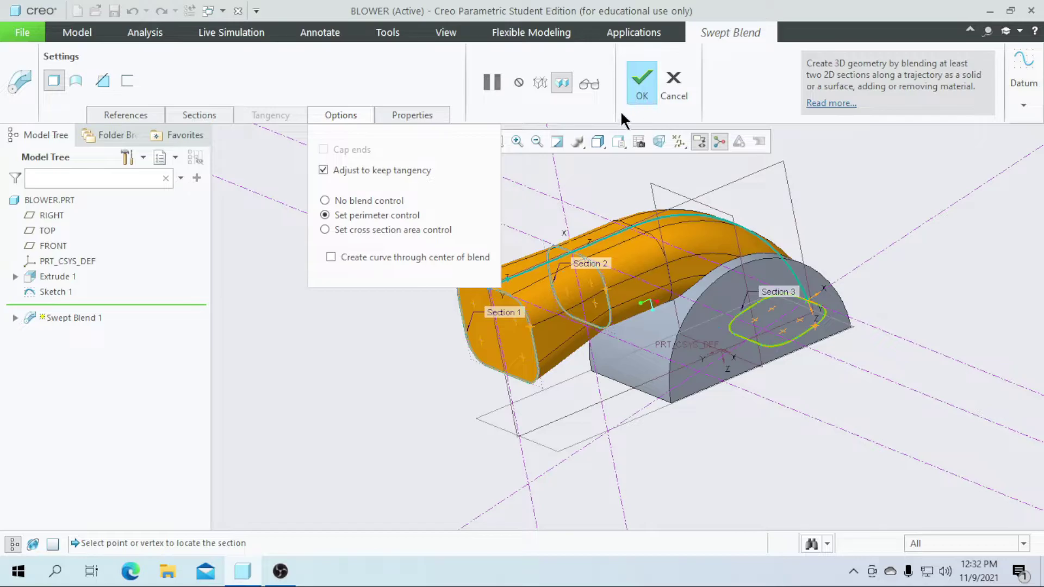
{"action": "left_click", "coordinate": [640, 92]}
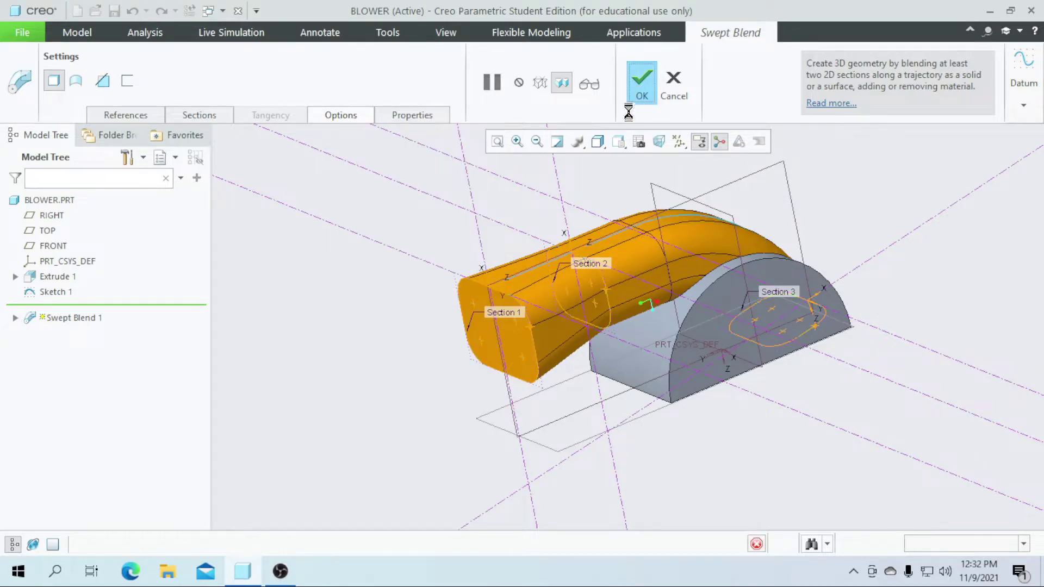
{"action": "middle_click_drag", "start_coordinate": [395, 451], "coordinate": [455, 320]}
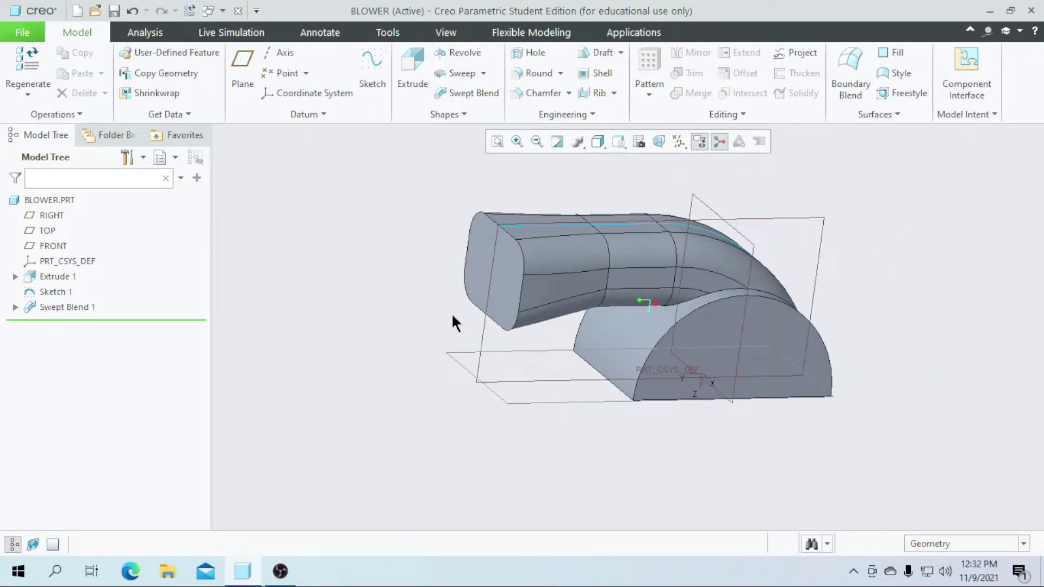
{"action": "left_click", "coordinate": [53, 291]}
- Hide Sketch 1, then round the duct-to-base junction edge with radius 5 as Round 1
{"action": "left_click", "coordinate": [81, 242]}
{"action": "left_click", "coordinate": [522, 74]}
{"action": "middle_click_drag", "start_coordinate": [642, 272], "coordinate": [649, 286]}
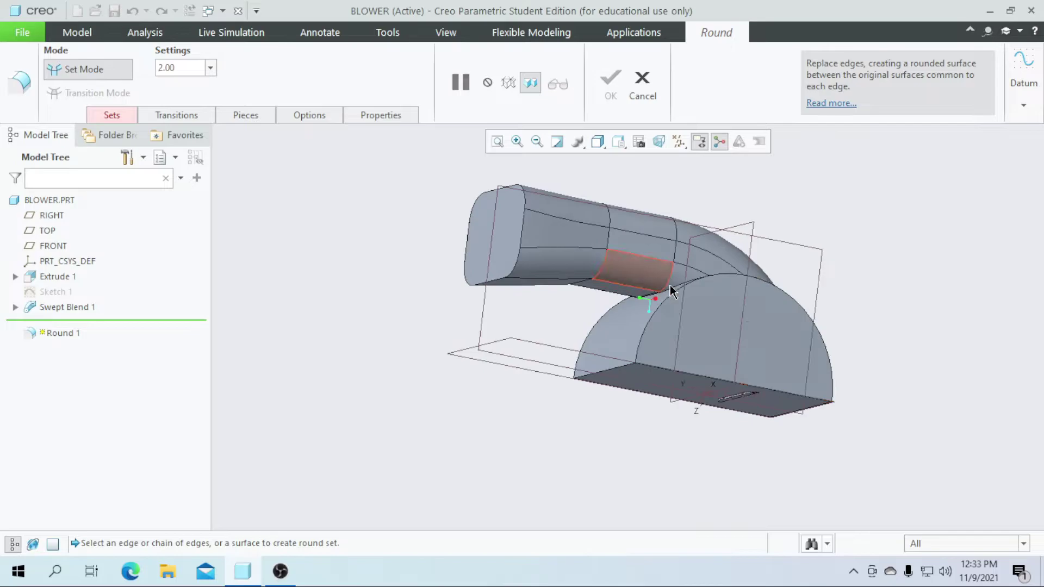
{"action": "scroll", "coordinate": [650, 287], "scroll_direction": "down", "scroll_amount": 5}
{"action": "left_click", "coordinate": [649, 286]}
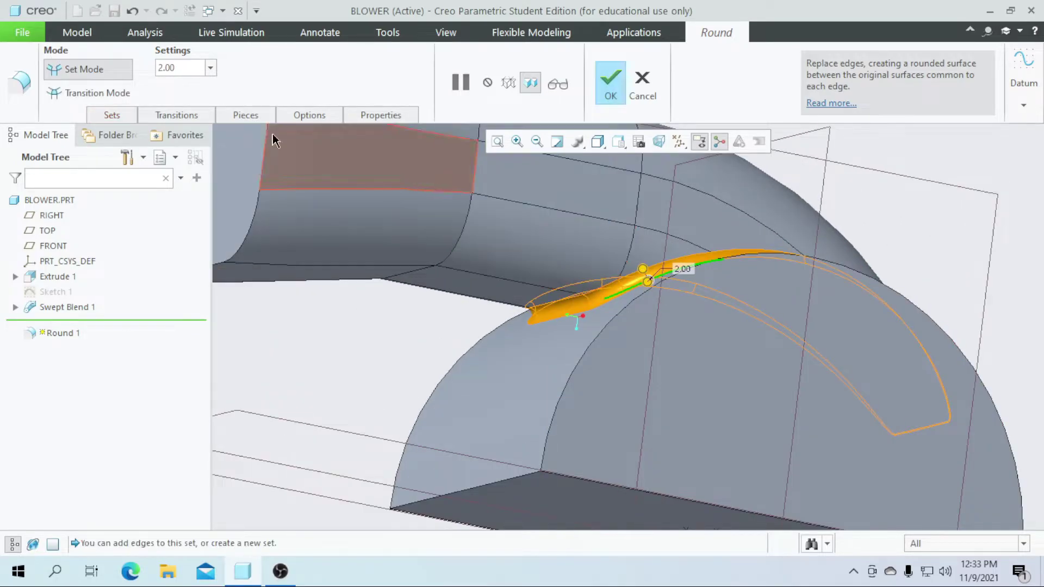
{"action": "type", "text": "5"}
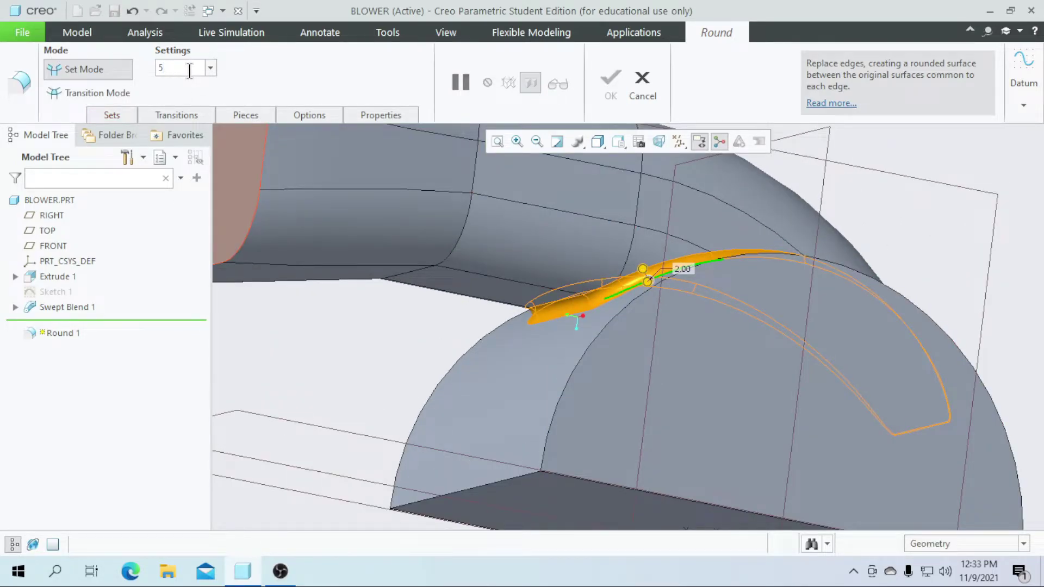
{"action": "key", "text": "Return"}
{"action": "left_click", "coordinate": [610, 83]}
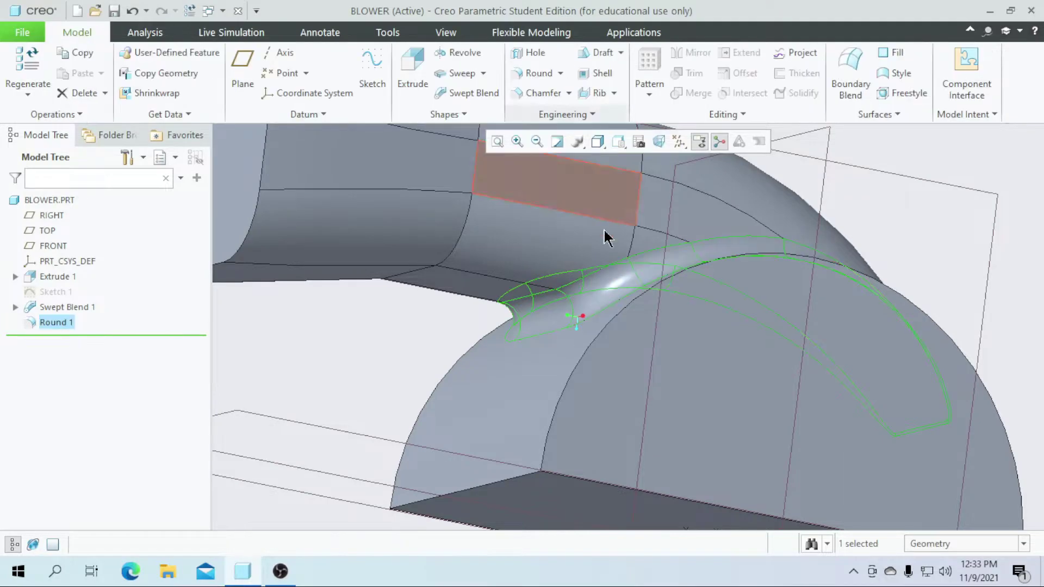
{"action": "scroll", "coordinate": [601, 245], "scroll_direction": "down", "scroll_amount": 5}
{"action": "middle_click_drag", "start_coordinate": [528, 466], "coordinate": [530, 489]}
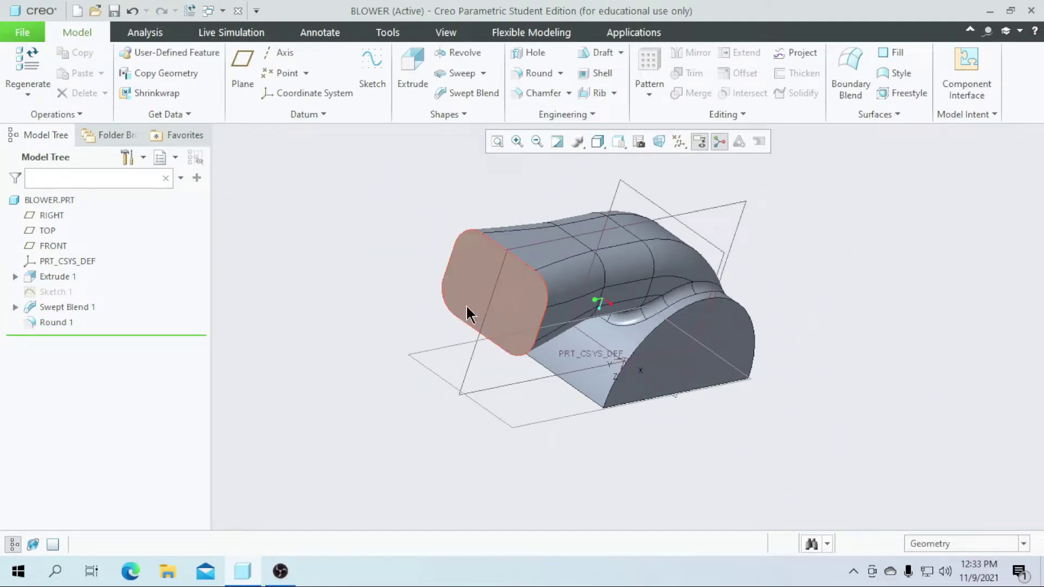
- Start a shell and choose the duct's open end and flat bottom faces for removal
{"action": "left_click", "coordinate": [602, 73]}
{"action": "left_click", "coordinate": [485, 282]}
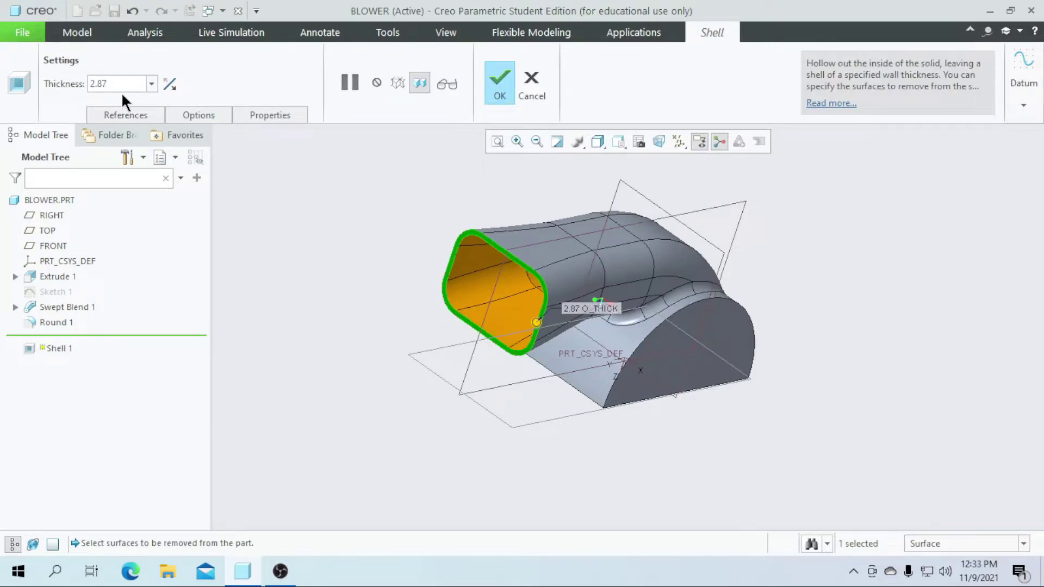
{"action": "type", "text": "2"}
{"action": "key", "text": "Return"}
{"action": "middle_click_drag", "start_coordinate": [392, 348], "coordinate": [557, 350]}
{"action": "left_click", "coordinate": [622, 380]}
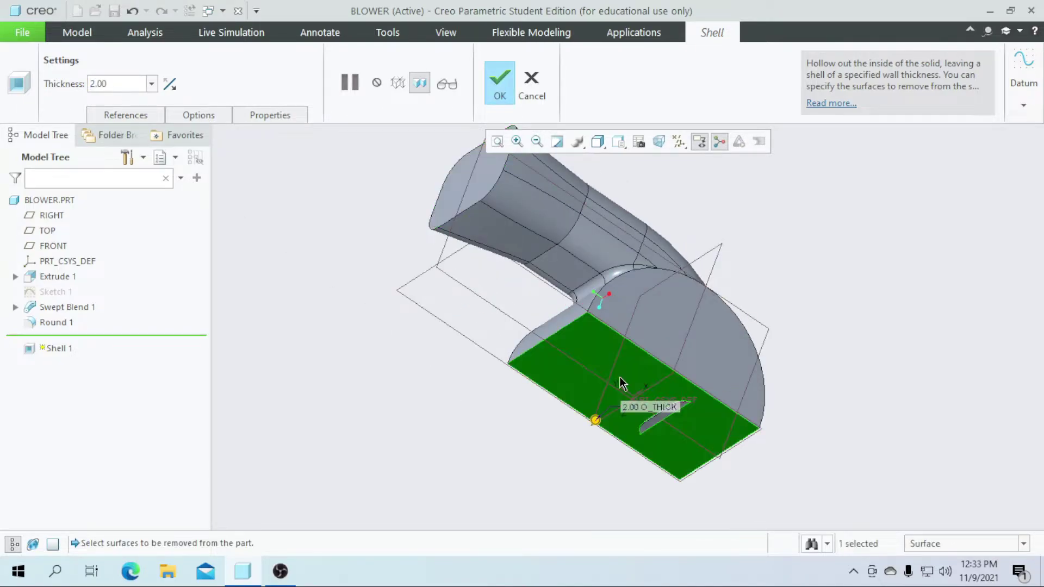
{"action": "left_click", "coordinate": [445, 188]}
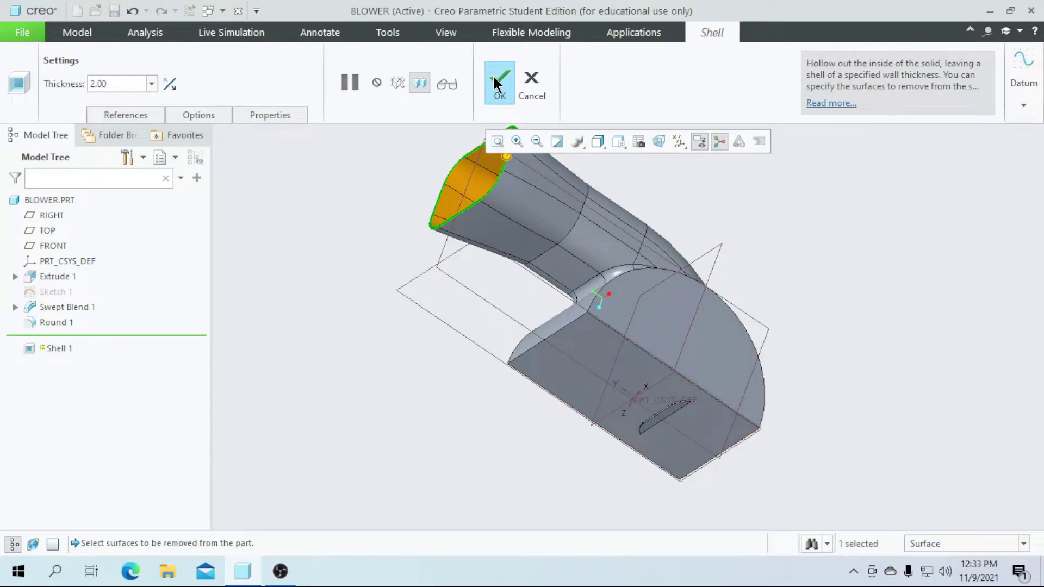
{"action": "left_click", "coordinate": [581, 359], "text": "ctrl"}
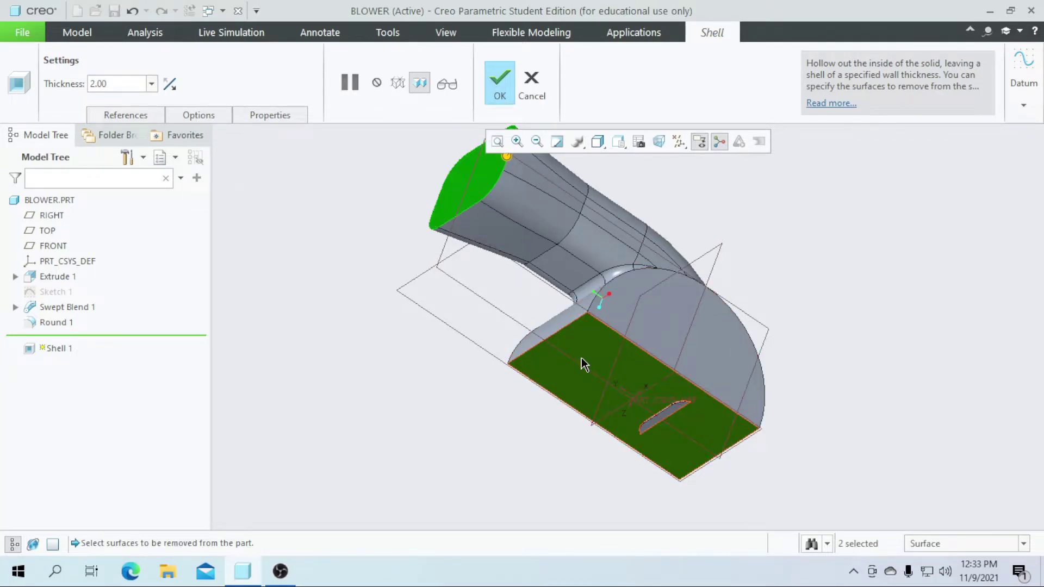
- Set the shell wall thickness to 0.5, apply Shell 1, and begin a new extrusion
{"action": "type", "text": "1"}
{"action": "key", "text": "Return"}
{"action": "type", "text": "0.5"}
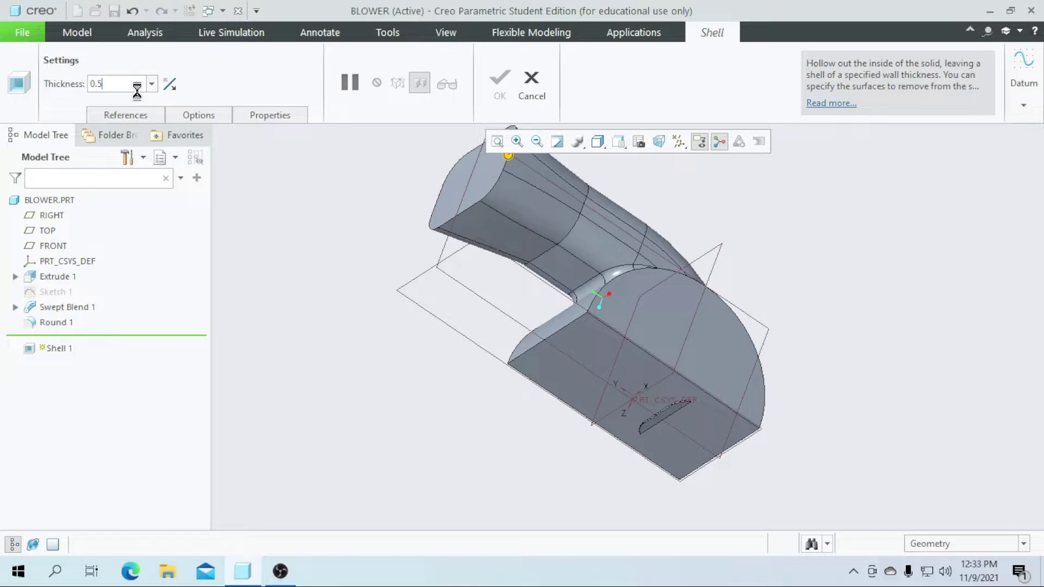
{"action": "key", "text": "Return"}
{"action": "mouse_move", "coordinate": [443, 397]}
{"action": "middle_mouse_down"}
{"action": "mouse_move", "coordinate": [454, 354]}
{"action": "mouse_move", "coordinate": [478, 410]}
{"action": "mouse_move", "coordinate": [452, 419]}
{"action": "mouse_move", "coordinate": [458, 431]}
{"action": "mouse_move", "coordinate": [415, 354]}
{"action": "mouse_move", "coordinate": [462, 412]}
{"action": "mouse_move", "coordinate": [464, 397]}
{"action": "middle_mouse_up"}
{"action": "left_click", "coordinate": [500, 86]}
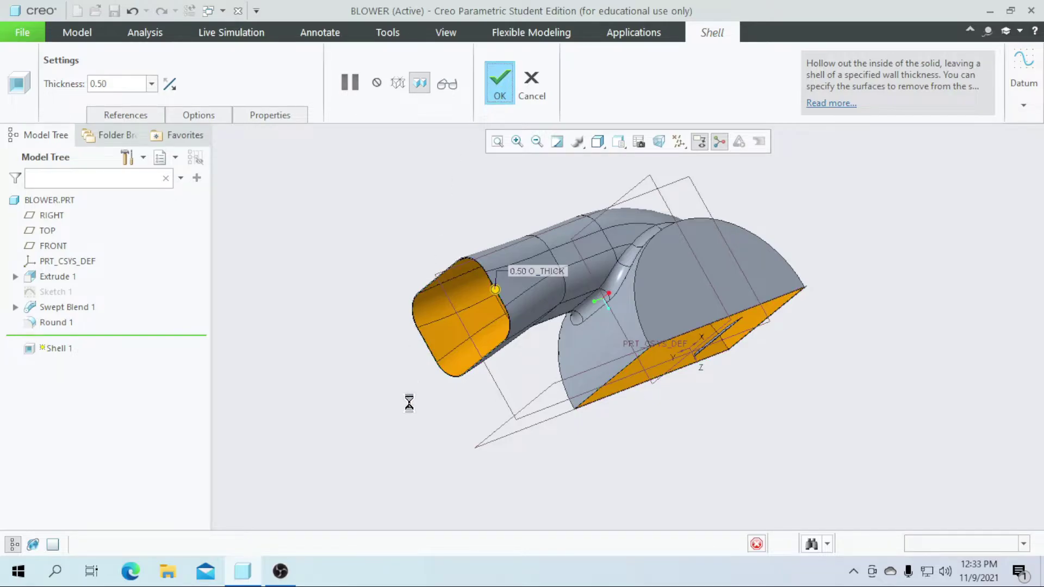
{"action": "left_click", "coordinate": [503, 500]}
{"action": "middle_click_drag", "start_coordinate": [503, 500], "coordinate": [492, 472]}
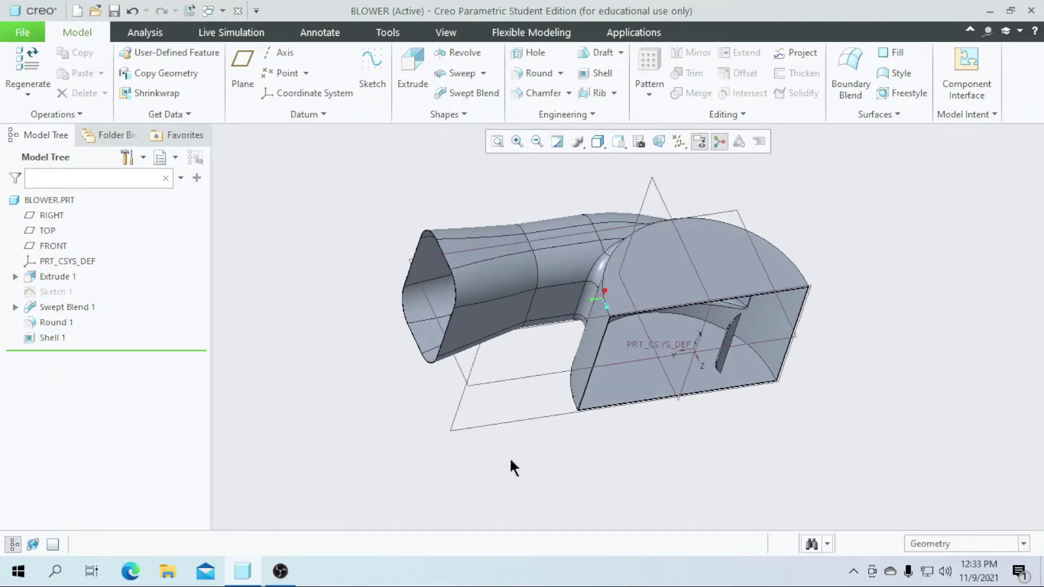
{"action": "middle_click_drag", "start_coordinate": [748, 462], "coordinate": [752, 503]}
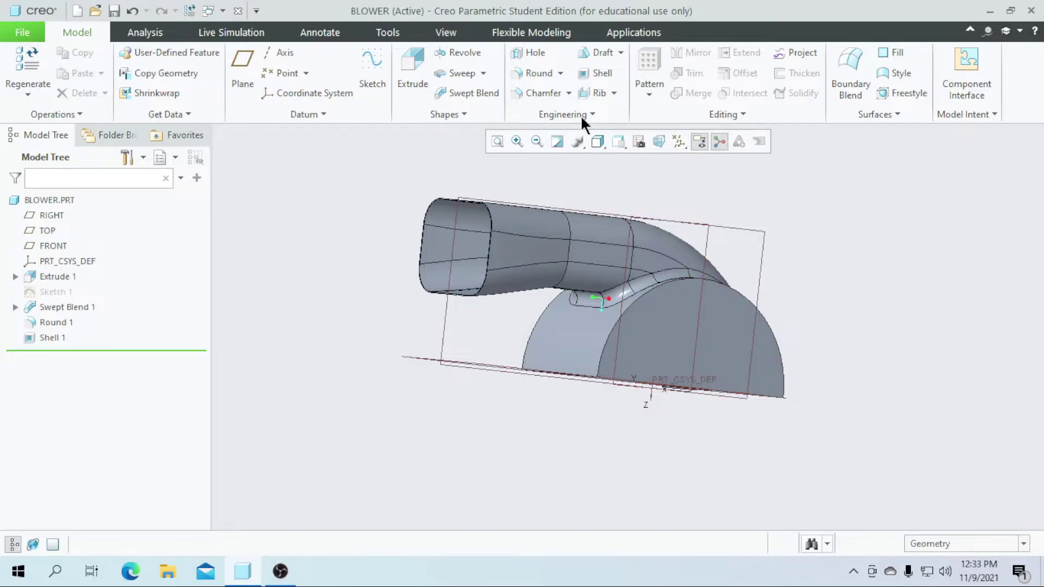
{"action": "left_click", "coordinate": [412, 68]}
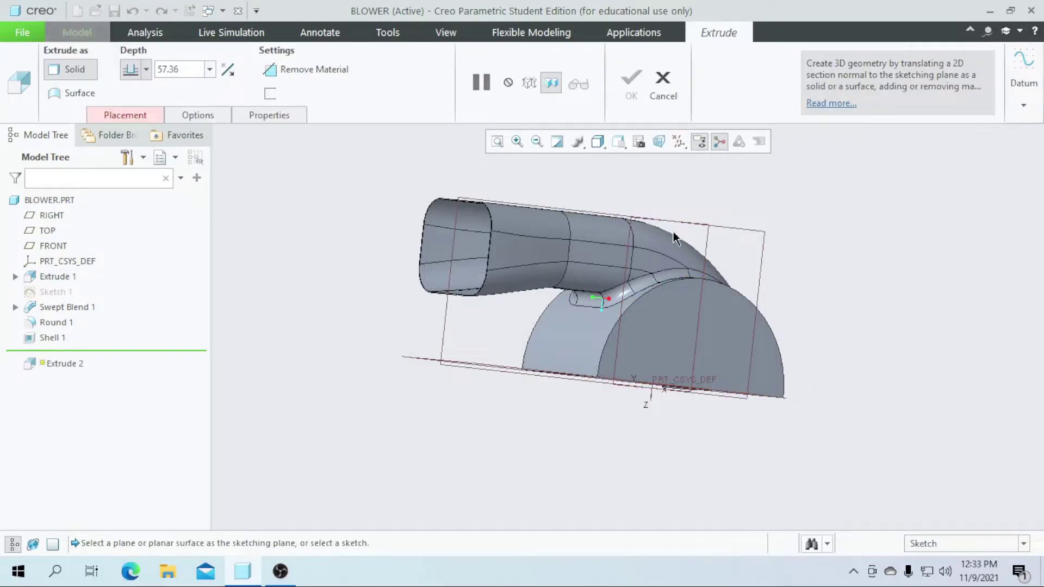
- Sketch a 90-diameter circle centred on the origin on the semicircular end face
{"action": "left_click", "coordinate": [723, 338]}
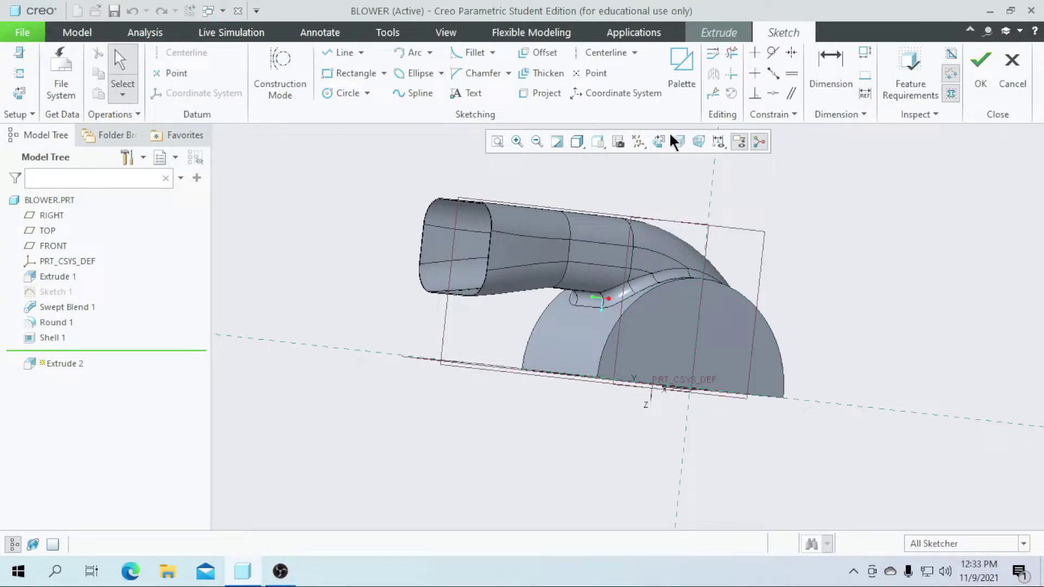
{"action": "left_click", "coordinate": [660, 142]}
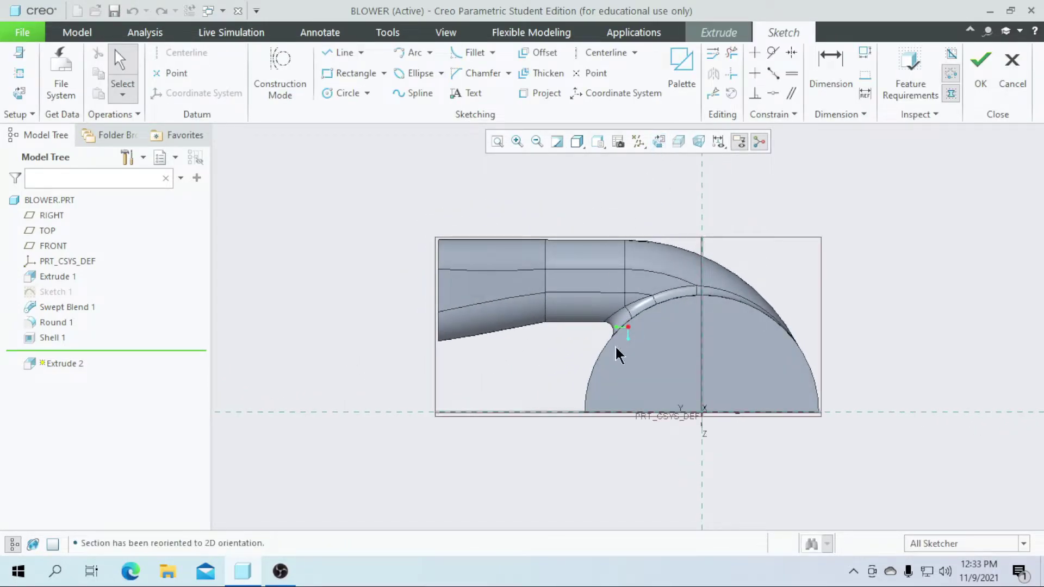
{"action": "scroll", "coordinate": [707, 412], "scroll_direction": "up", "scroll_amount": 1}
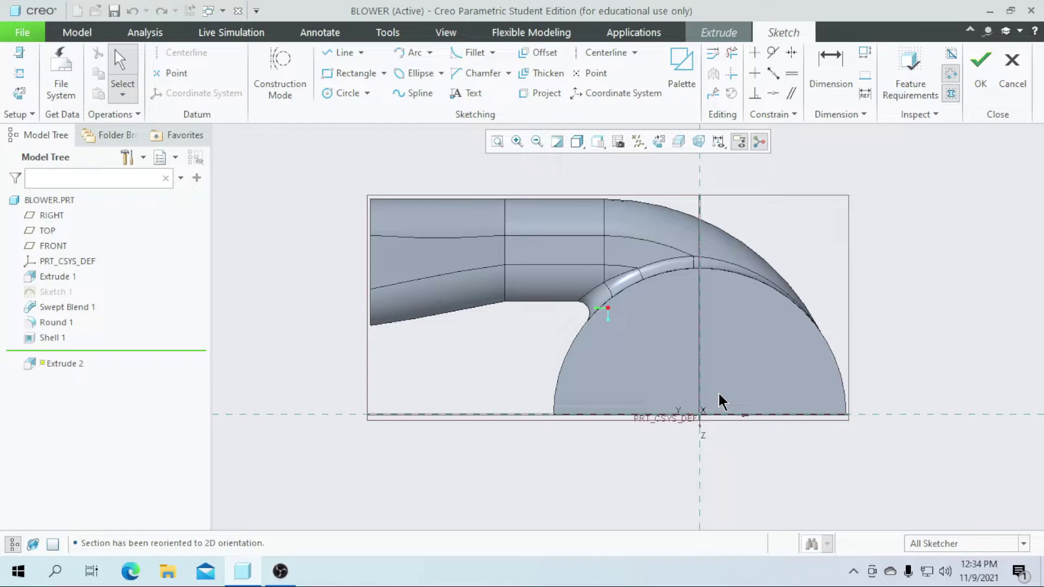
{"action": "left_click", "coordinate": [335, 93]}
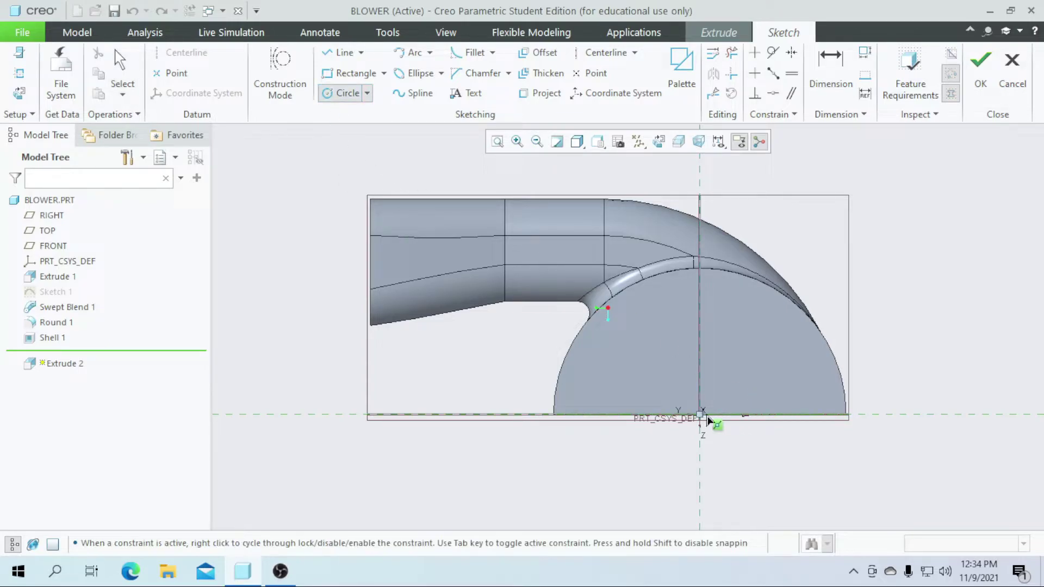
{"action": "left_click", "coordinate": [618, 357]}
{"action": "middle_click", "coordinate": [592, 337]}
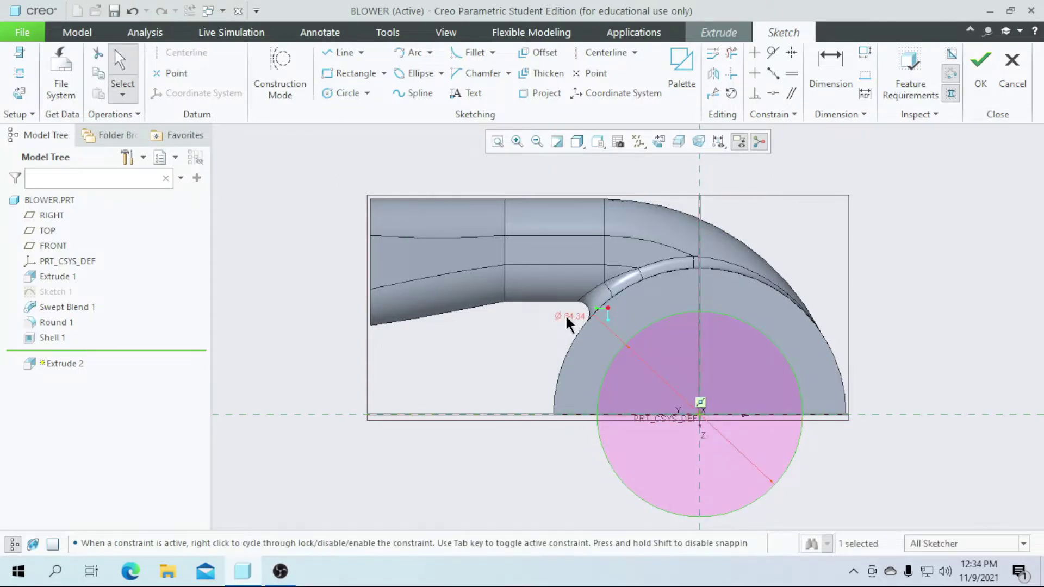
{"action": "type", "text": "90"}
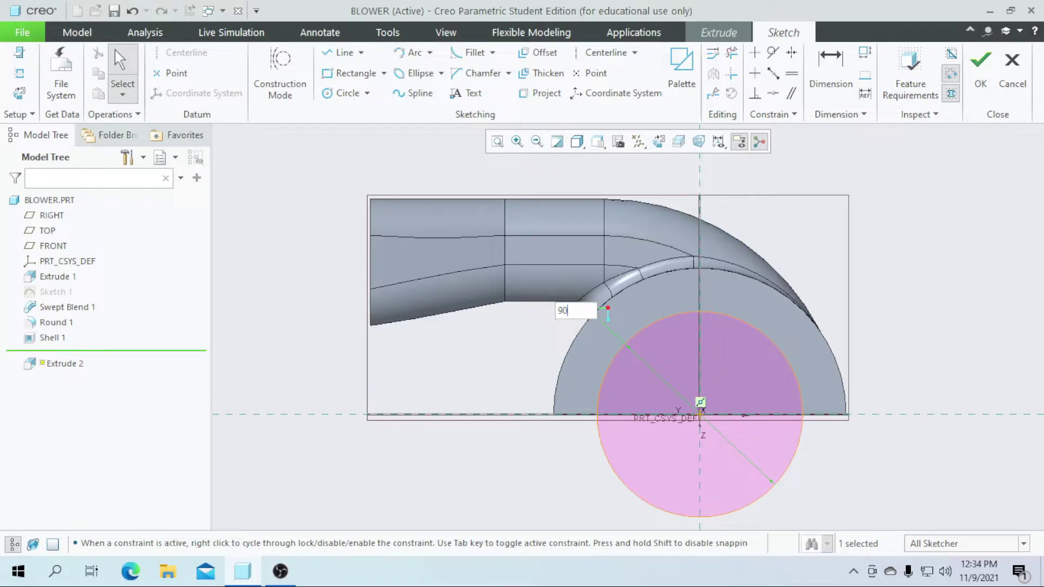
{"action": "key", "text": "Return"}
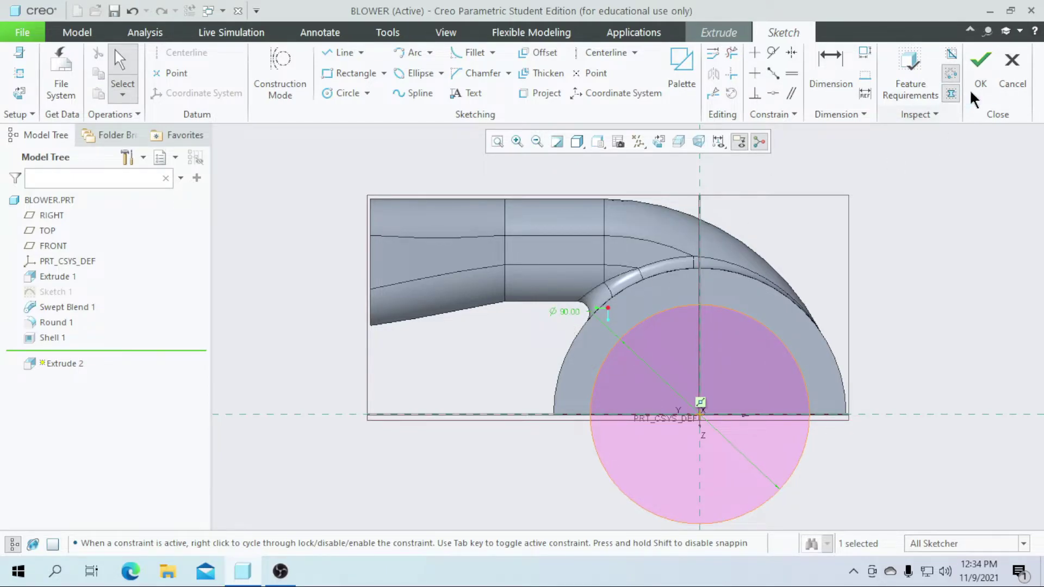
{"action": "left_click", "coordinate": [981, 68]}
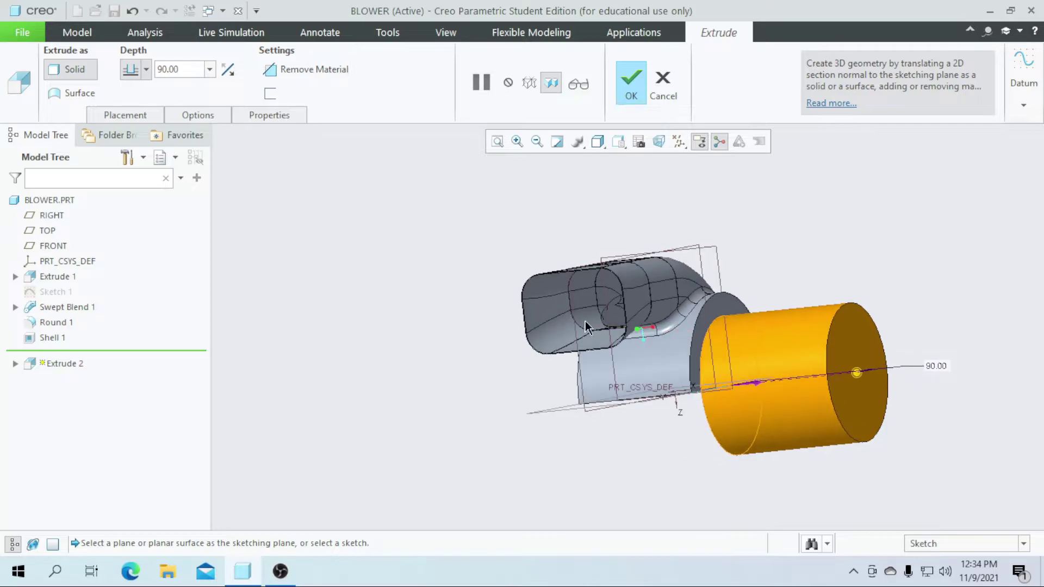
- Flip the extrusion into the part as a Through All material-removal cut and finish it
{"action": "left_click", "coordinate": [228, 71]}
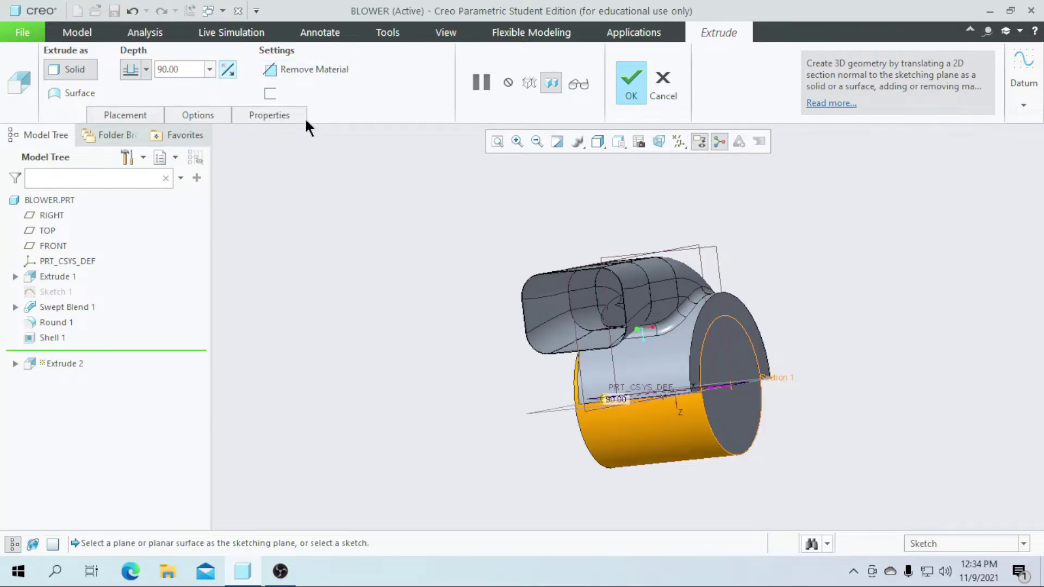
{"action": "left_click", "coordinate": [305, 69]}
{"action": "middle_click_drag", "start_coordinate": [504, 445], "coordinate": [512, 441]}
{"action": "left_click", "coordinate": [147, 69]}
{"action": "left_click", "coordinate": [129, 132]}
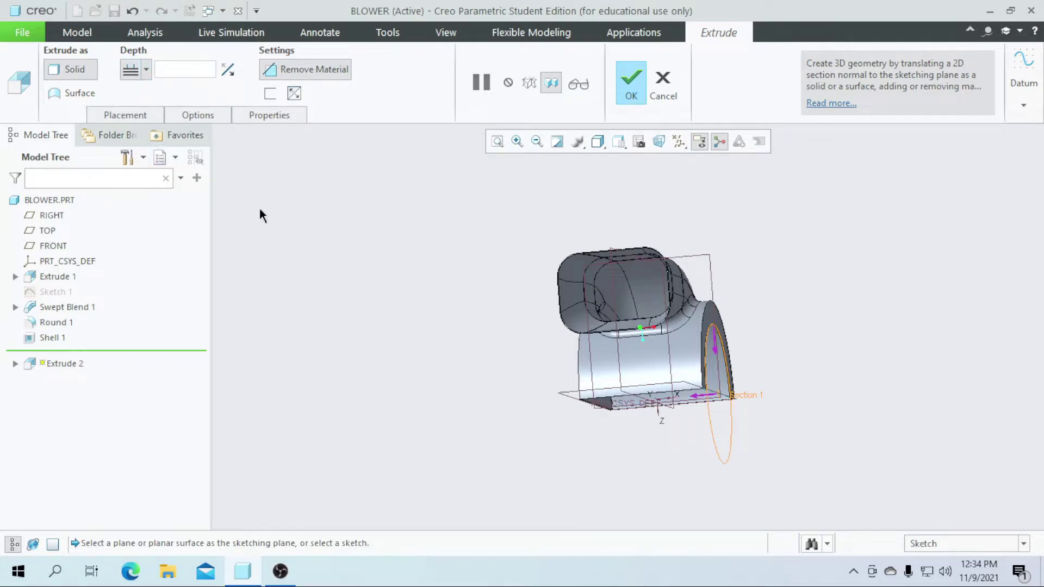
{"action": "middle_click_drag", "start_coordinate": [465, 436], "coordinate": [516, 358]}
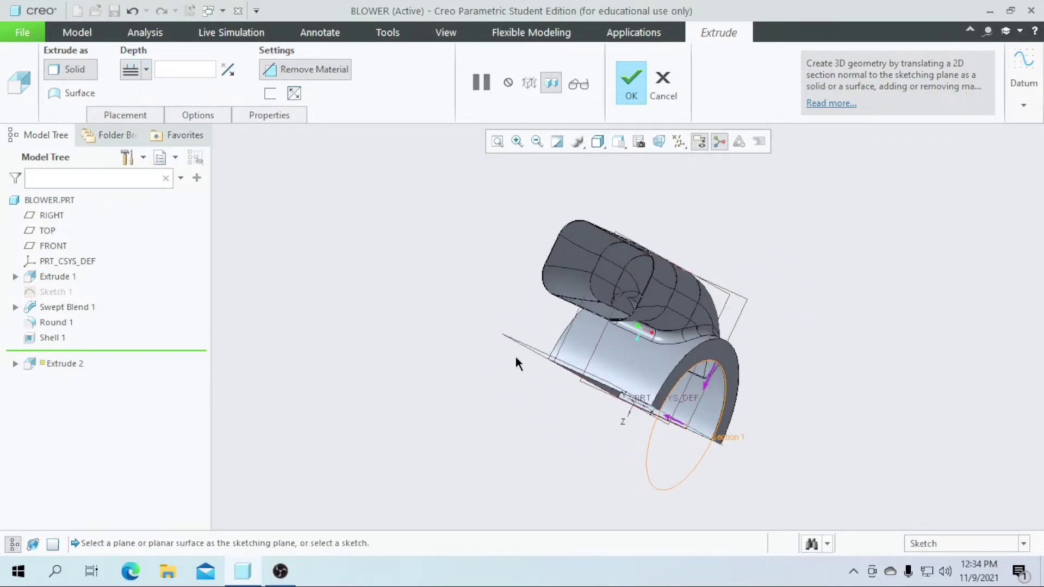
{"action": "left_click", "coordinate": [631, 90]}
{"action": "middle_click_drag", "start_coordinate": [860, 391], "coordinate": [835, 390]}
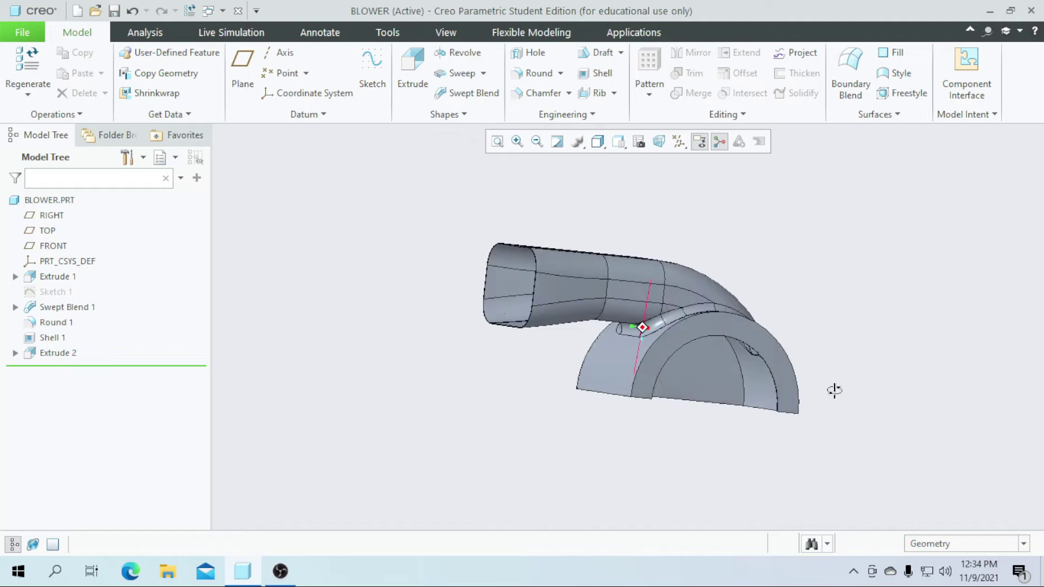
- Start a new extrusion sketched on the front semicircular face, viewed straight on
{"action": "middle_click_drag", "start_coordinate": [708, 401], "coordinate": [573, 402]}
{"action": "scroll", "coordinate": [723, 456], "scroll_direction": "up", "scroll_amount": 3}
{"action": "scroll", "coordinate": [722, 456], "scroll_direction": "down", "scroll_amount": 5}
{"action": "scroll", "coordinate": [653, 339], "scroll_direction": "up", "scroll_amount": 3}
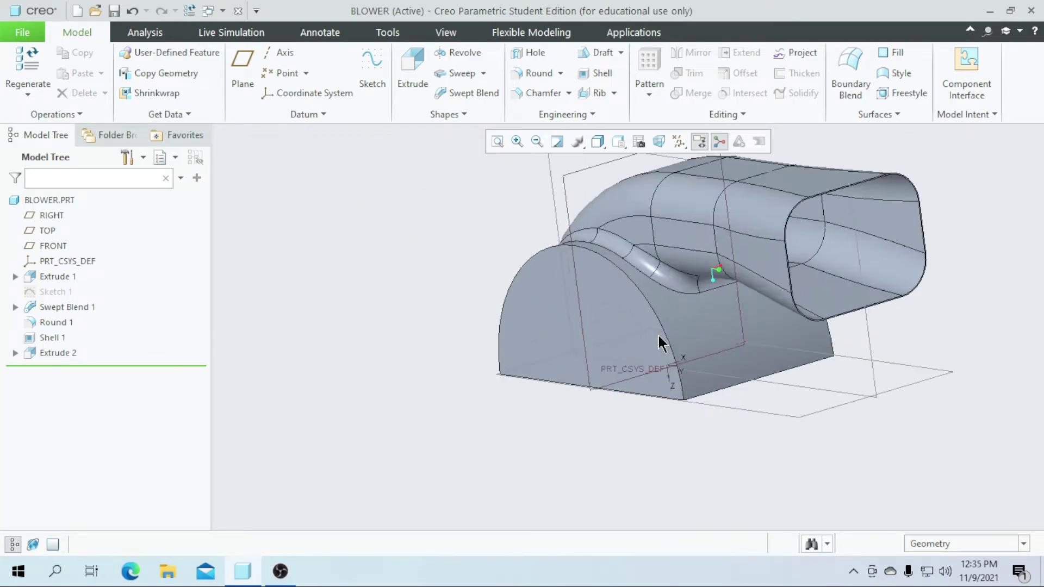
{"action": "left_click", "coordinate": [413, 76]}
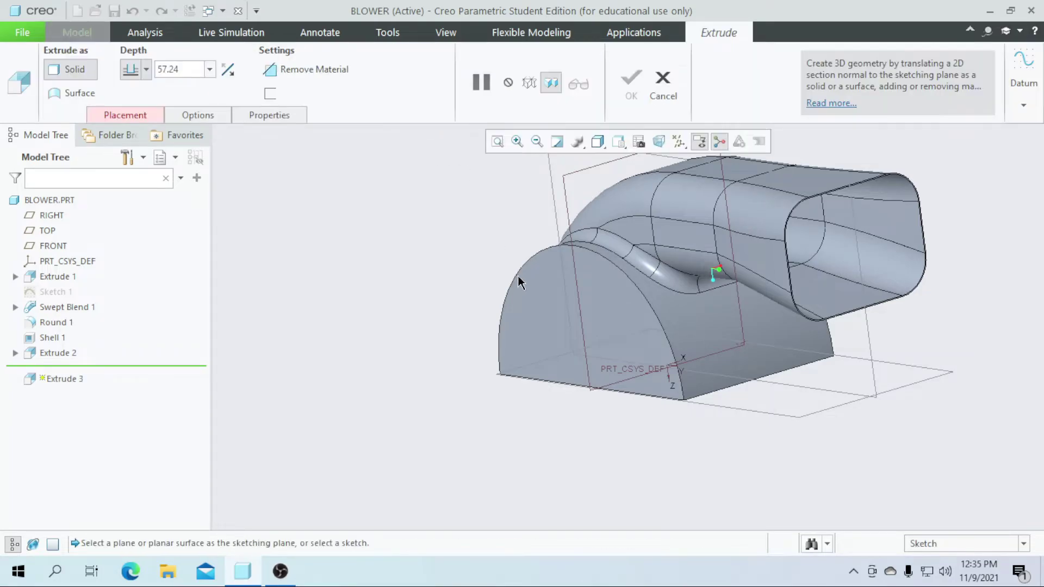
{"action": "left_click", "coordinate": [560, 296]}
{"action": "left_click", "coordinate": [661, 141]}
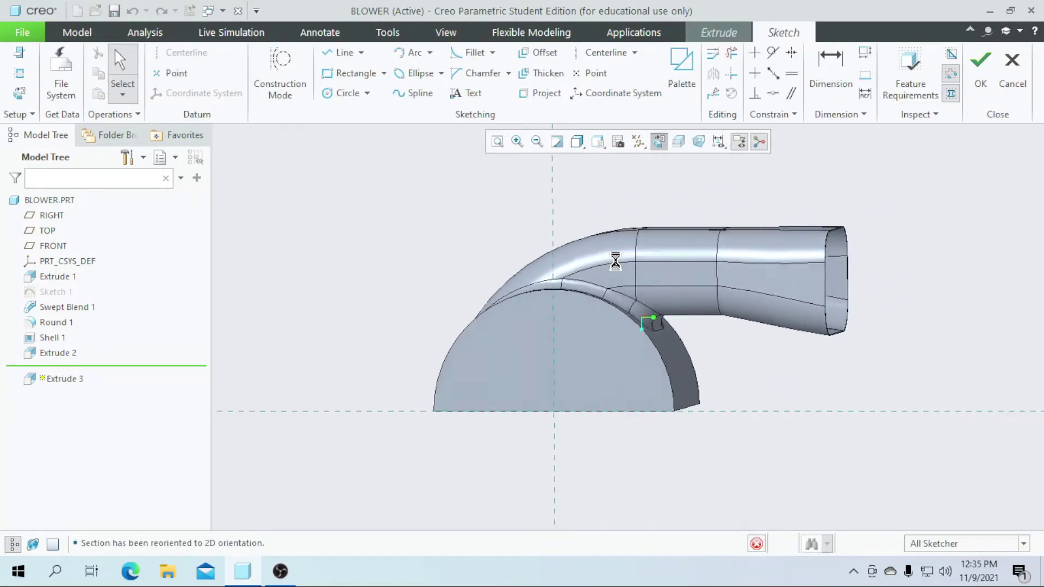
{"action": "scroll", "coordinate": [560, 451], "scroll_direction": "up", "scroll_amount": 3}
- Draw a 30-diameter circle centred on the origin and accept the sketch
{"action": "left_click", "coordinate": [343, 95]}
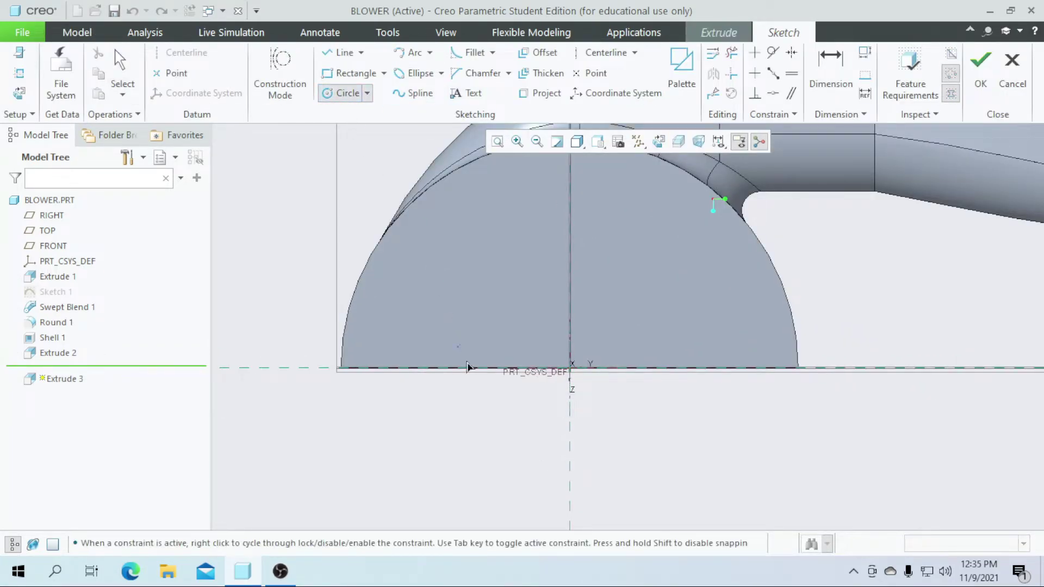
{"action": "left_click", "coordinate": [571, 368]}
{"action": "left_click", "coordinate": [613, 443]}
{"action": "middle_click", "coordinate": [503, 322]}
{"action": "double_click", "coordinate": [469, 291]}
{"action": "type", "text": "30"}
{"action": "key", "text": "Return"}
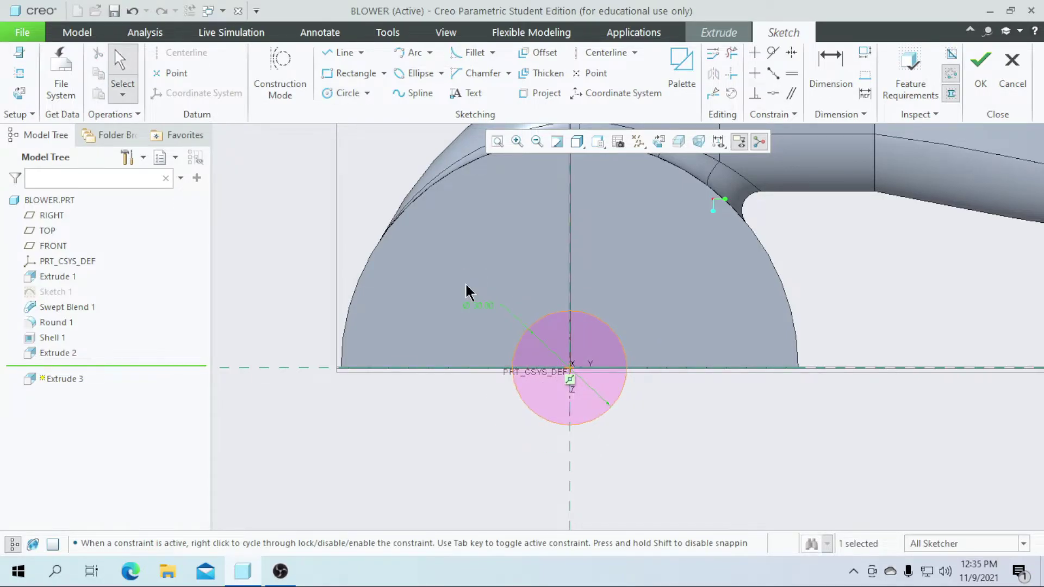
{"action": "left_click", "coordinate": [974, 104]}
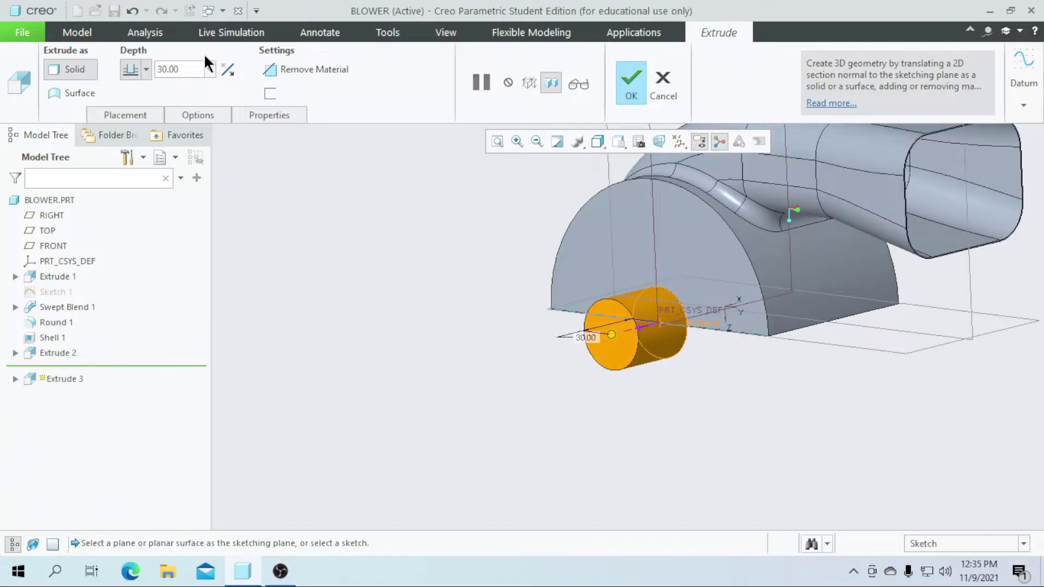
- Flip the extrusion inward as a 30-deep material-removal cut, completing Extrude 3
{"action": "left_click", "coordinate": [226, 67]}
{"action": "middle_click_drag", "start_coordinate": [361, 262], "coordinate": [466, 282]}
{"action": "left_click", "coordinate": [315, 69]}
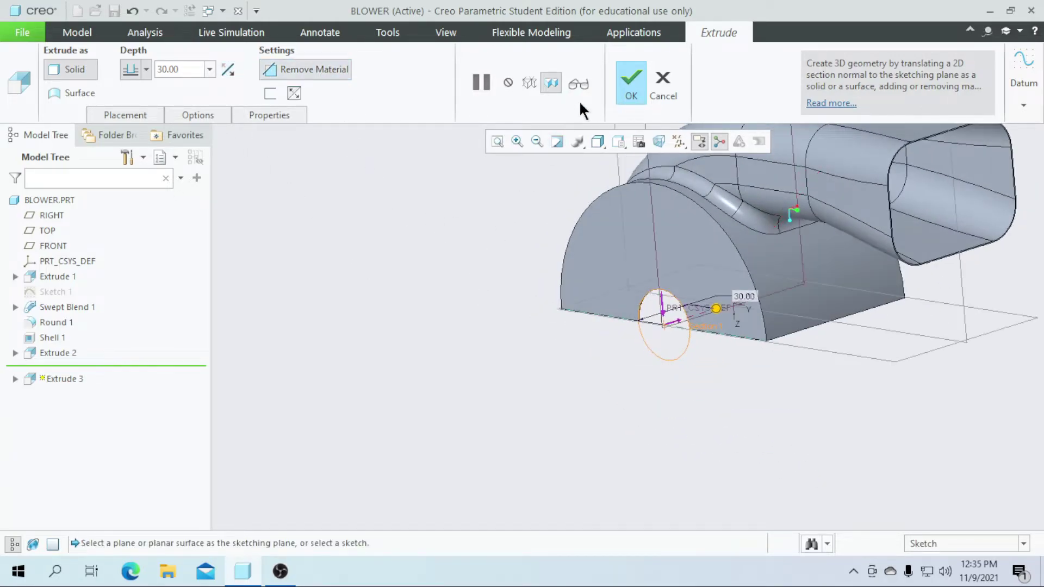
{"action": "left_click", "coordinate": [630, 87]}
{"action": "middle_click_drag", "start_coordinate": [436, 373], "coordinate": [391, 394]}
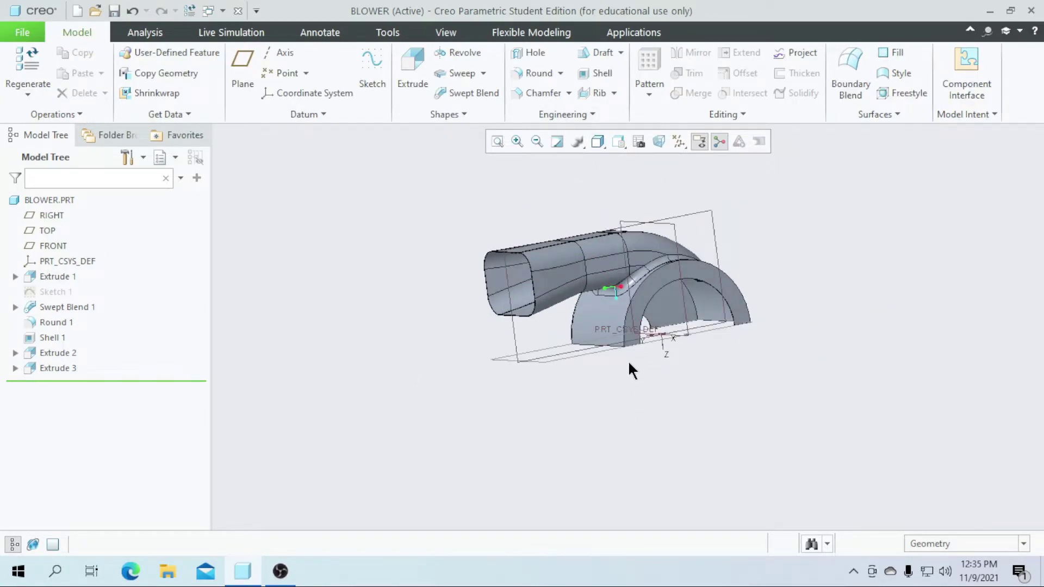
{"action": "scroll", "coordinate": [623, 348], "scroll_direction": "down", "scroll_amount": 5}
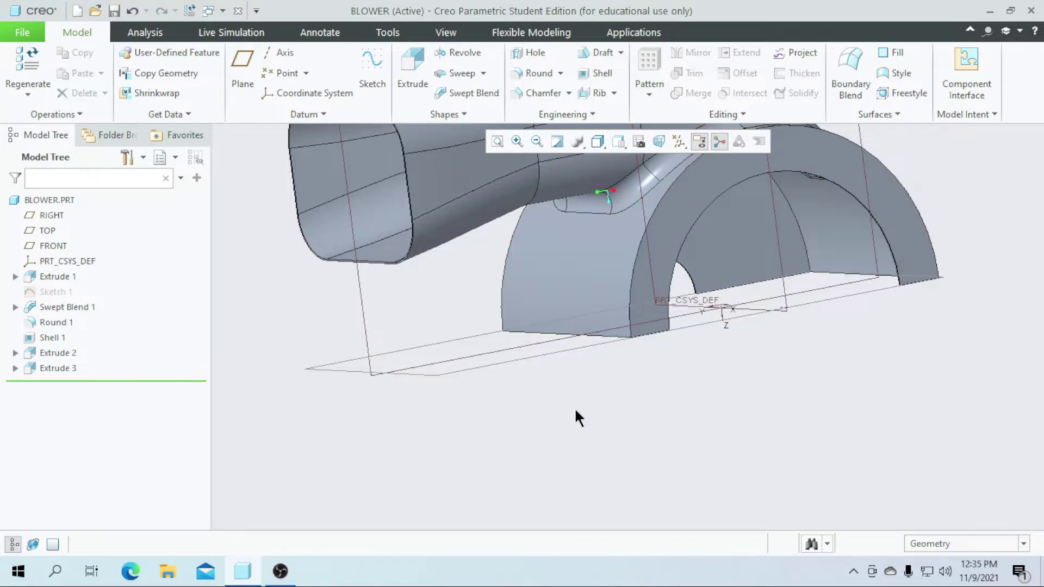
- Start a sketch on the RIGHT datum plane, referencing the part edge and projecting the outer arc
{"action": "scroll", "coordinate": [550, 393], "scroll_direction": "up", "scroll_amount": 3}
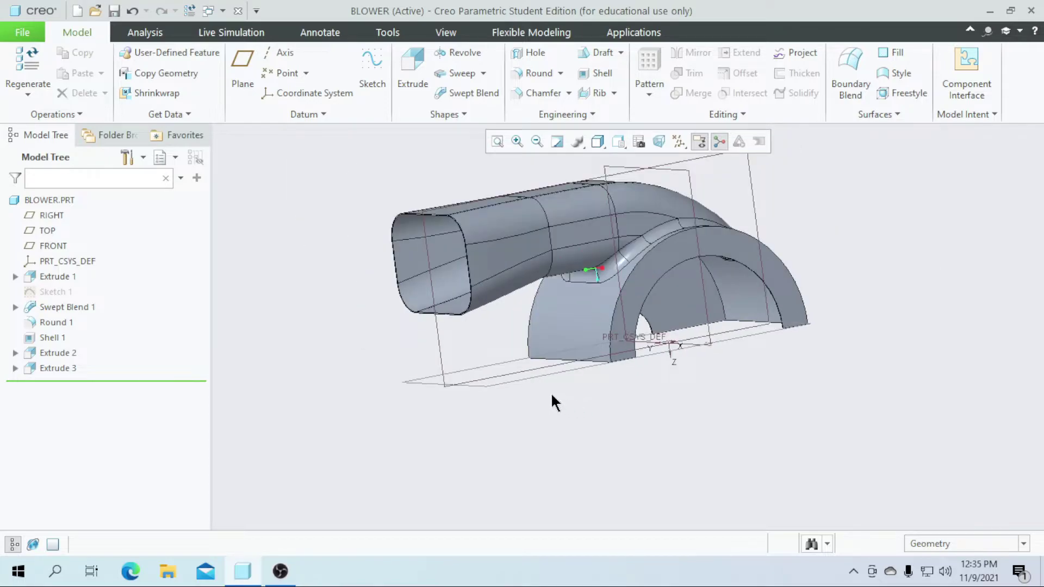
{"action": "left_click", "coordinate": [436, 343]}
{"action": "left_click", "coordinate": [372, 76]}
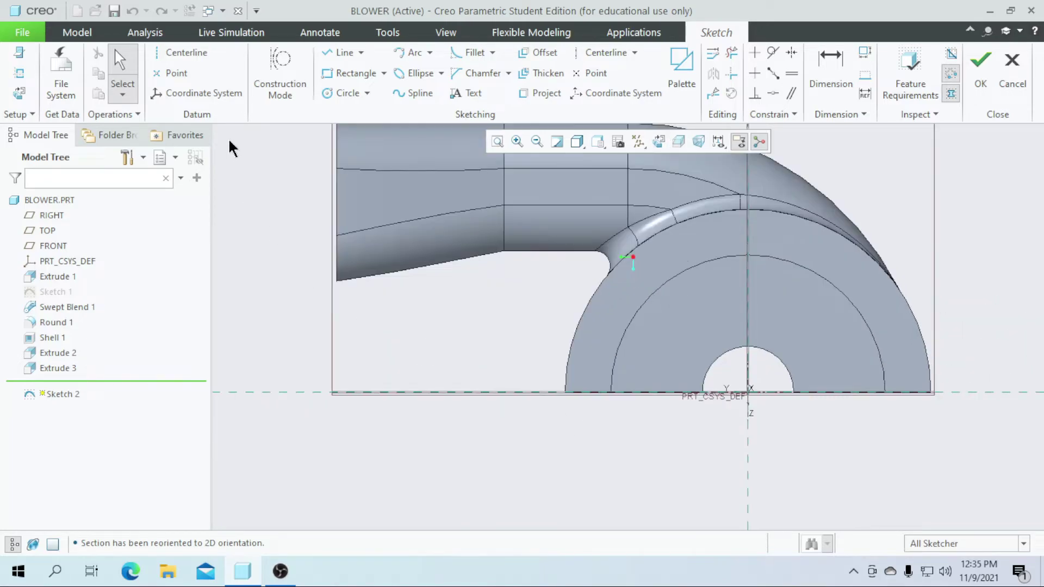
{"action": "left_click", "coordinate": [18, 79]}
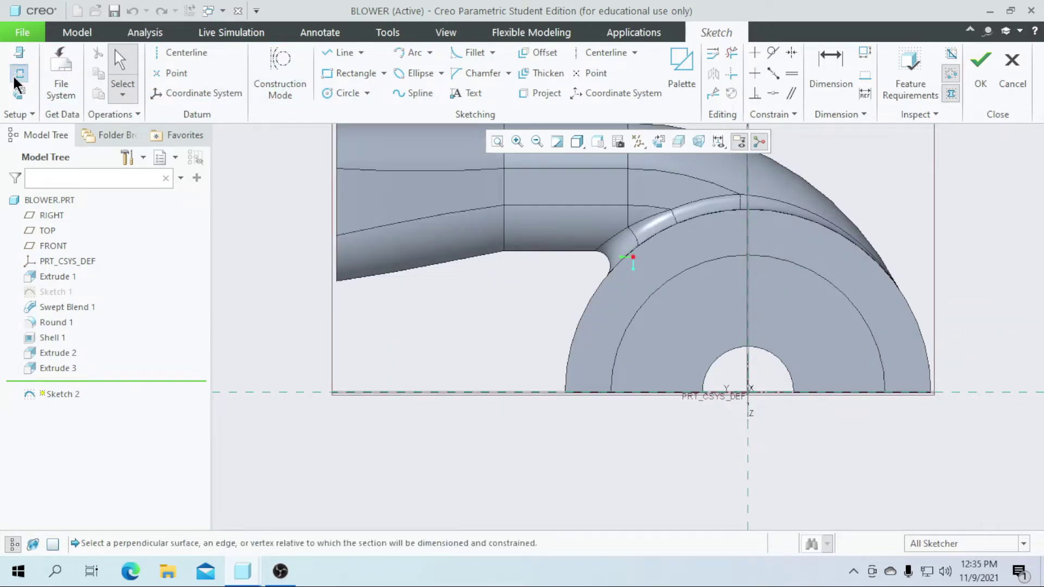
{"action": "left_click", "coordinate": [576, 348]}
{"action": "left_click", "coordinate": [1015, 383]}
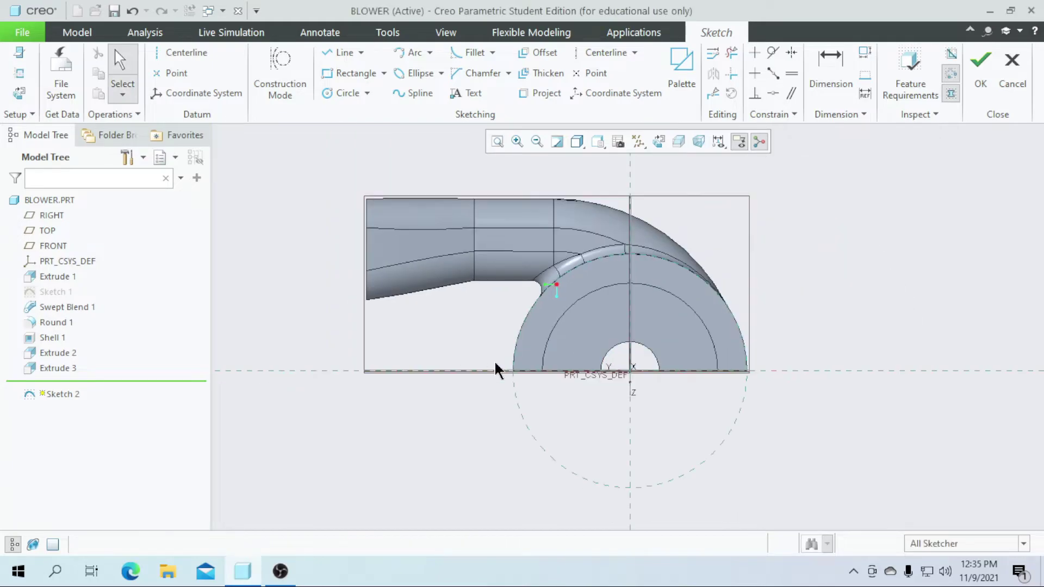
{"action": "left_click", "coordinate": [540, 93]}
{"action": "left_click", "coordinate": [523, 311]}
{"action": "left_click", "coordinate": [1008, 105]}
- Draw a corner rectangle along the base and trim crossing segments into two flange tabs
{"action": "left_click", "coordinate": [384, 73]}
{"action": "left_click", "coordinate": [375, 95]}
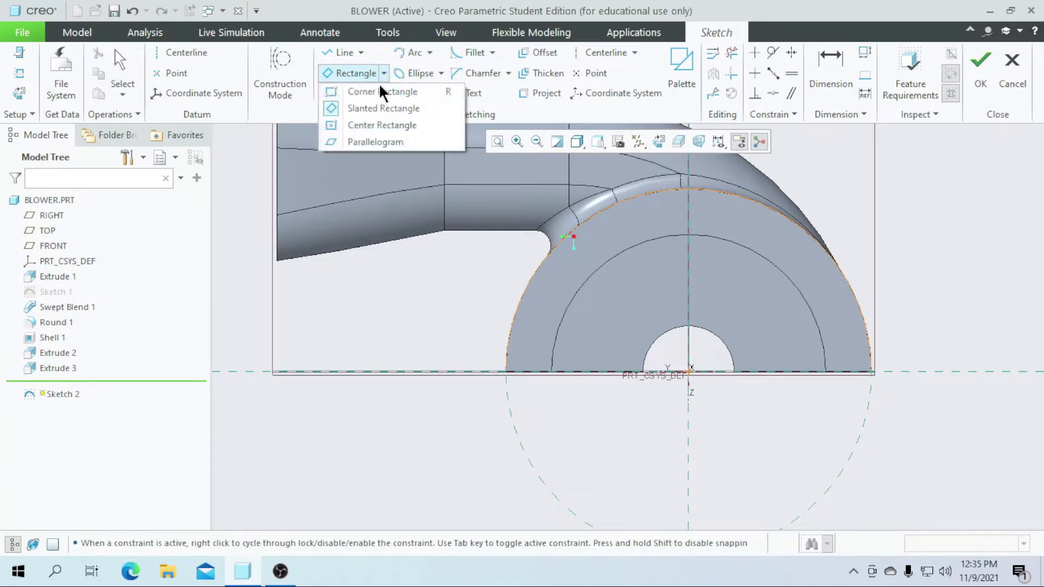
{"action": "left_click", "coordinate": [444, 372]}
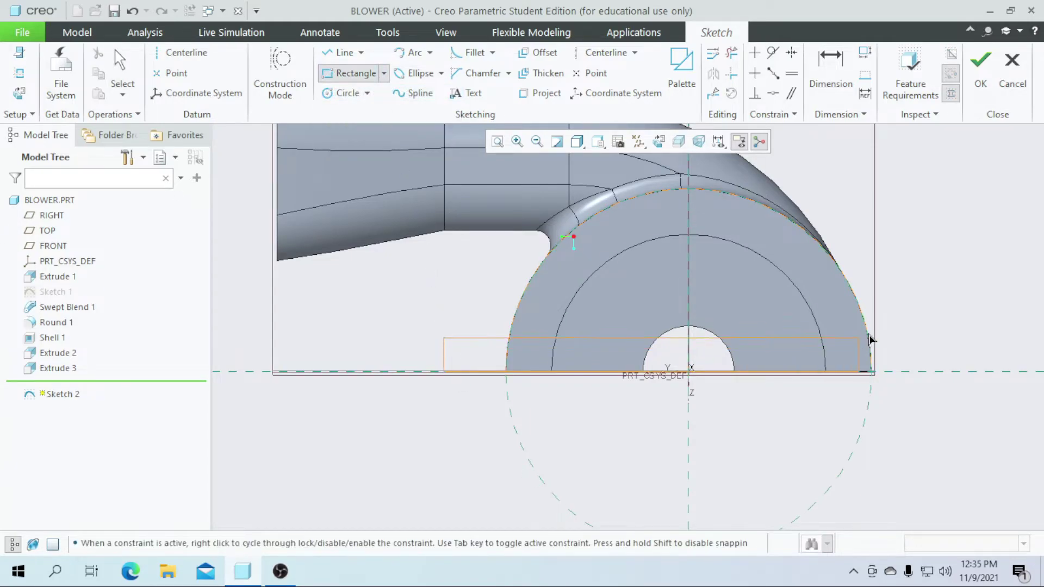
{"action": "left_click", "coordinate": [921, 325]}
{"action": "middle_click", "coordinate": [885, 354]}
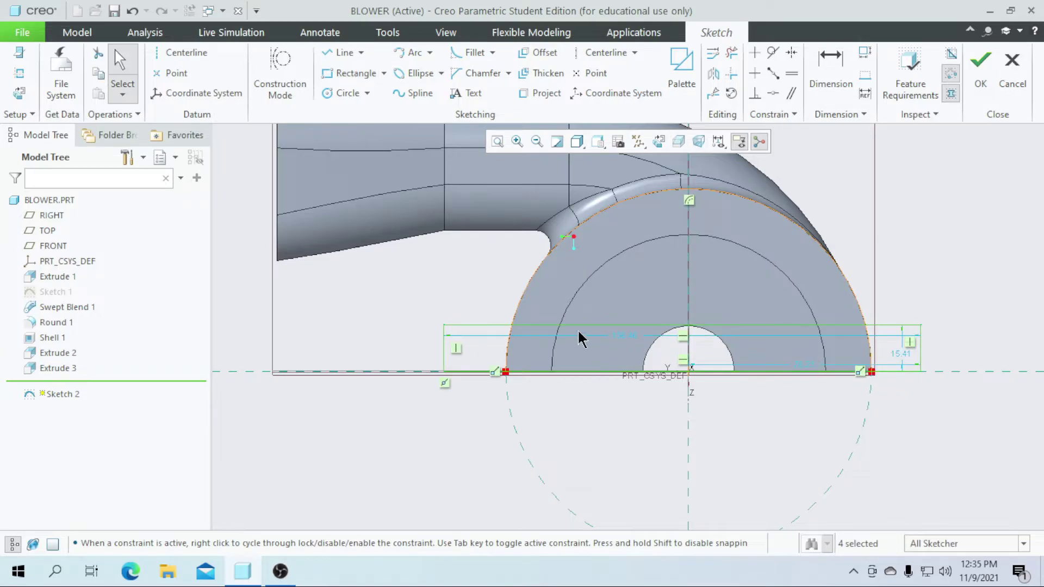
{"action": "left_click", "coordinate": [730, 54]}
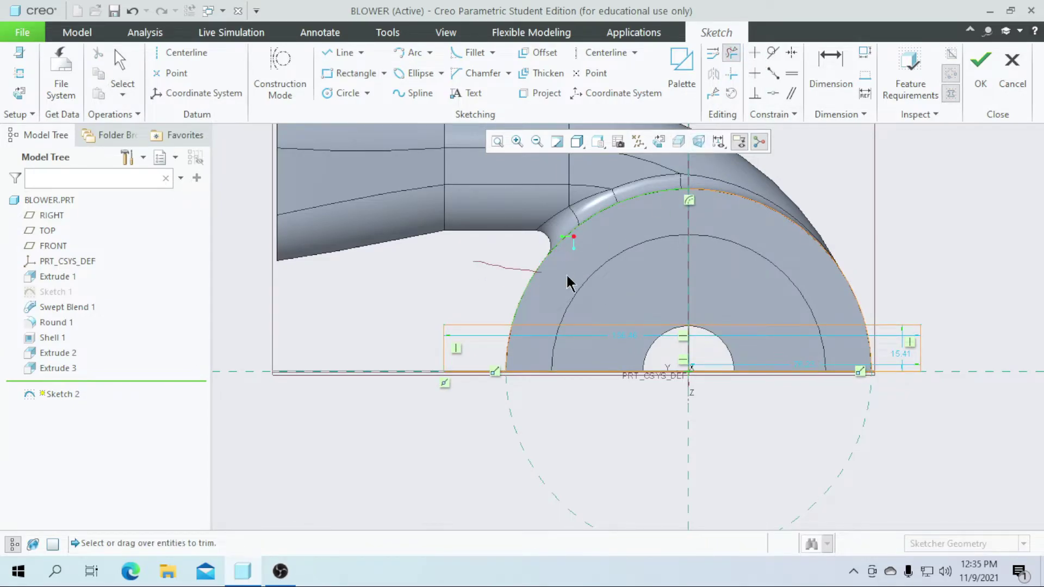
{"action": "left_click_drag", "start_coordinate": [859, 268], "coordinate": [861, 267]}
{"action": "scroll", "coordinate": [577, 401], "scroll_direction": "up", "scroll_amount": 2}
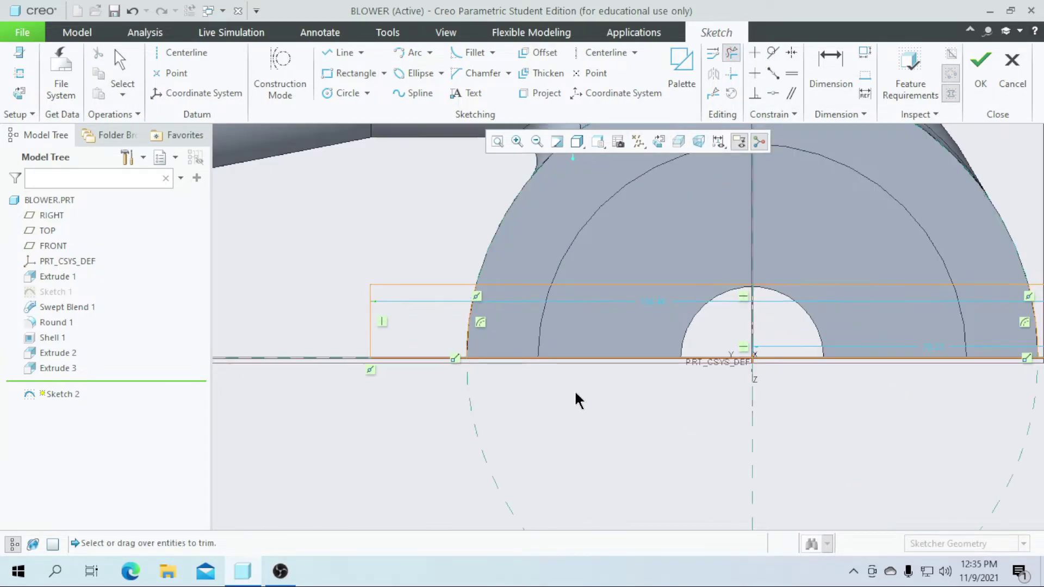
{"action": "mouse_move", "coordinate": [577, 403]}
{"action": "left_mouse_down"}
{"action": "mouse_move", "coordinate": [592, 318]}
{"action": "mouse_move", "coordinate": [726, 237]}
{"action": "mouse_move", "coordinate": [876, 390]}
{"action": "left_mouse_up"}
{"action": "scroll", "coordinate": [758, 268], "scroll_direction": "down", "scroll_amount": 2}
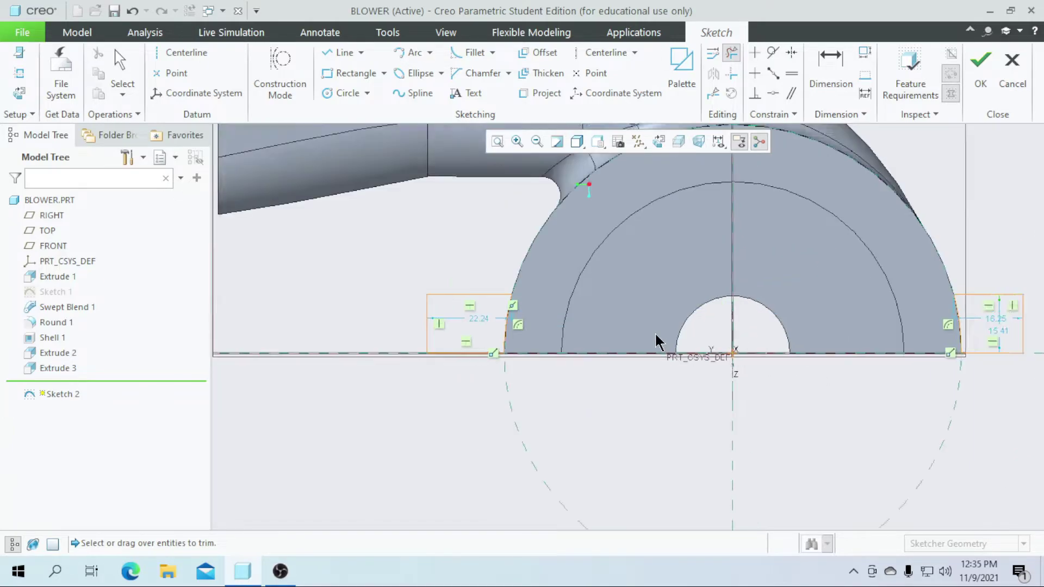
{"action": "left_click", "coordinate": [840, 98]}
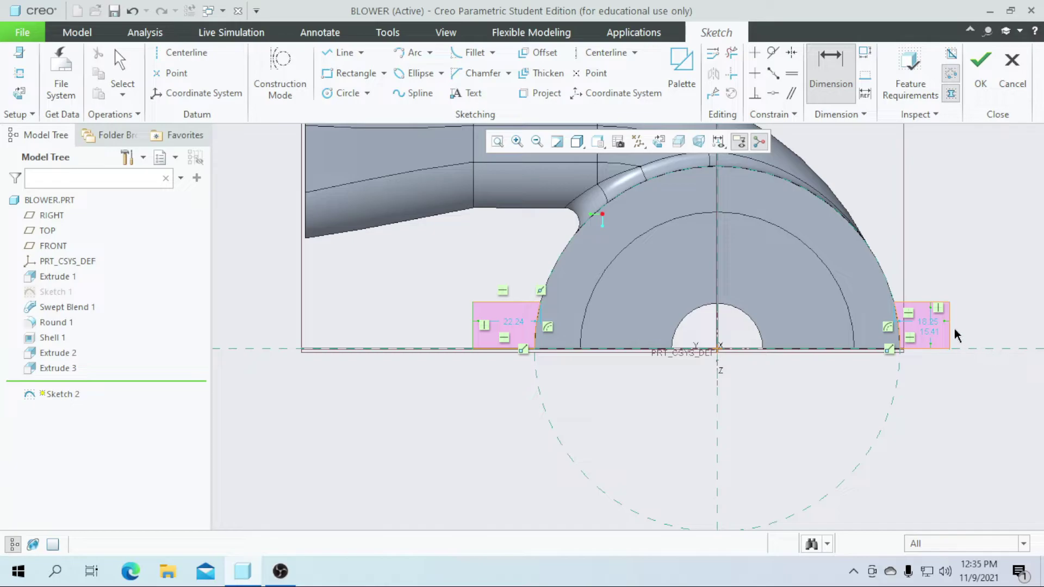
- Add 165 overall width, 82.50 centre offset and 5 thickness dimensions, then accept Sketch 2
{"action": "middle_click", "coordinate": [819, 388]}
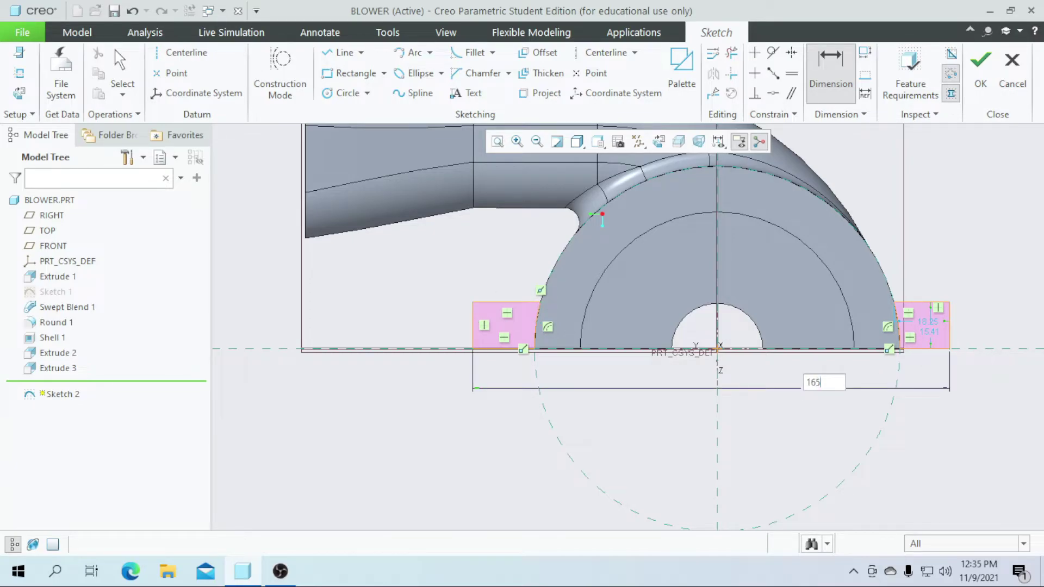
{"action": "key", "text": "Return"}
{"action": "scroll", "coordinate": [812, 388], "scroll_direction": "down", "scroll_amount": 2}
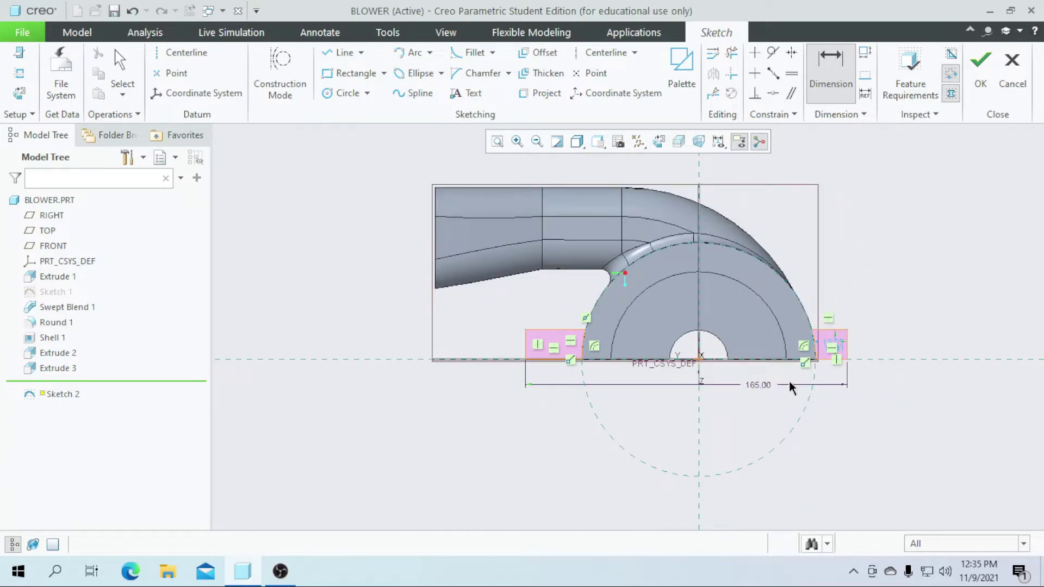
{"action": "scroll", "coordinate": [792, 384], "scroll_direction": "up", "scroll_amount": 3}
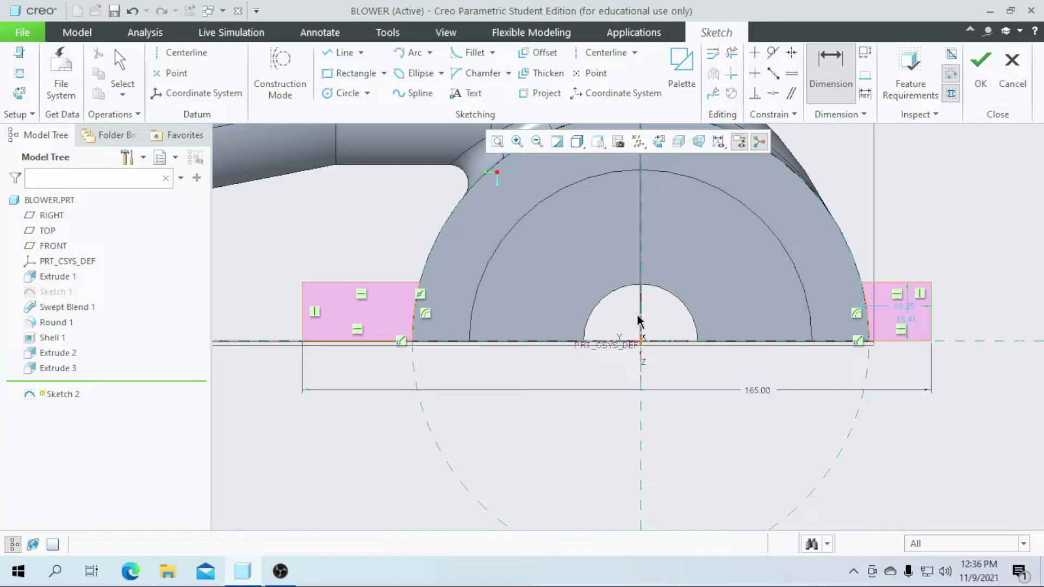
{"action": "middle_click", "coordinate": [750, 322]}
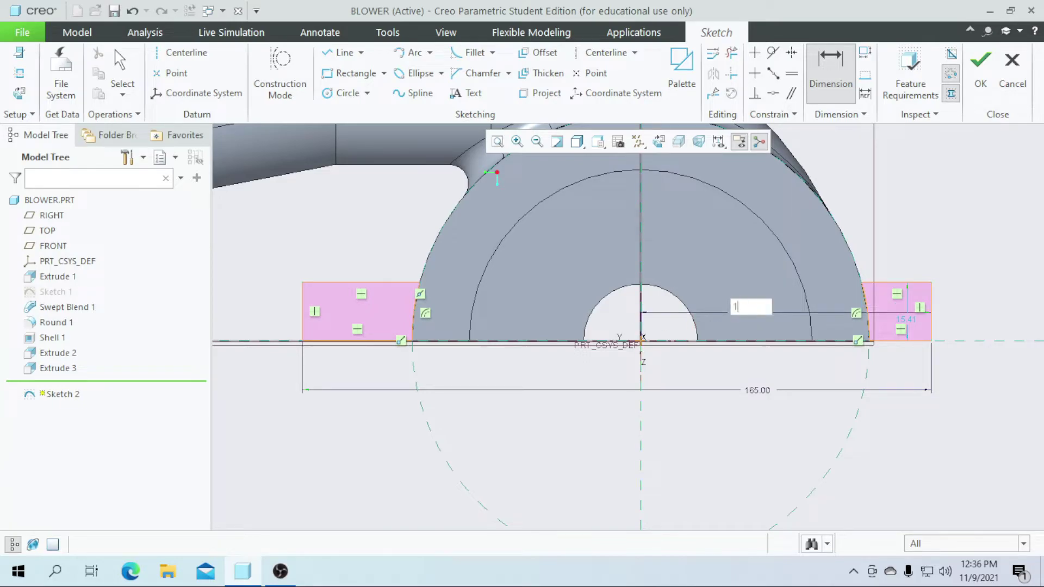
{"action": "key", "text": "Return"}
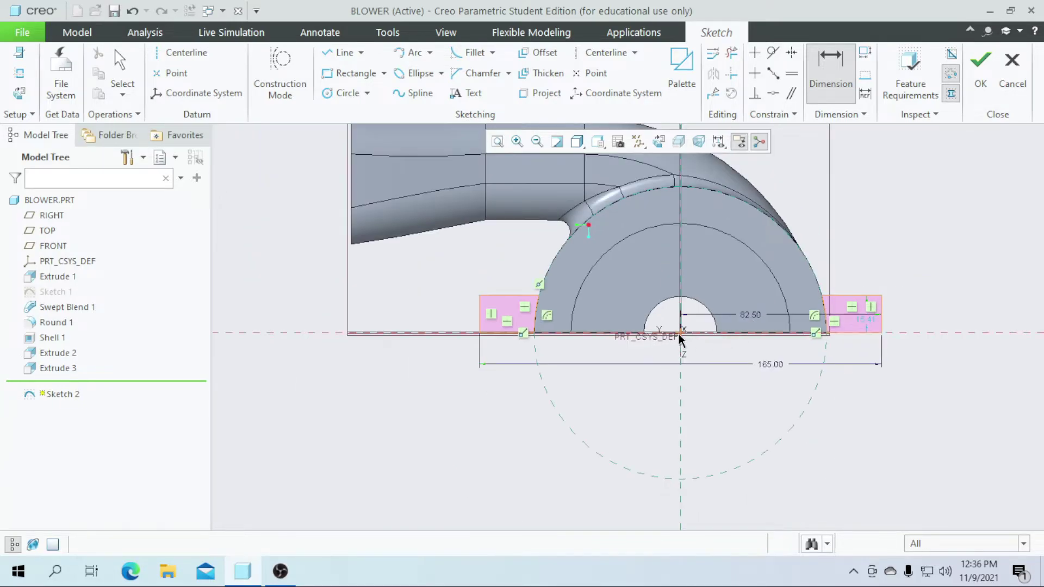
{"action": "scroll", "coordinate": [862, 334], "scroll_direction": "down", "scroll_amount": 1}
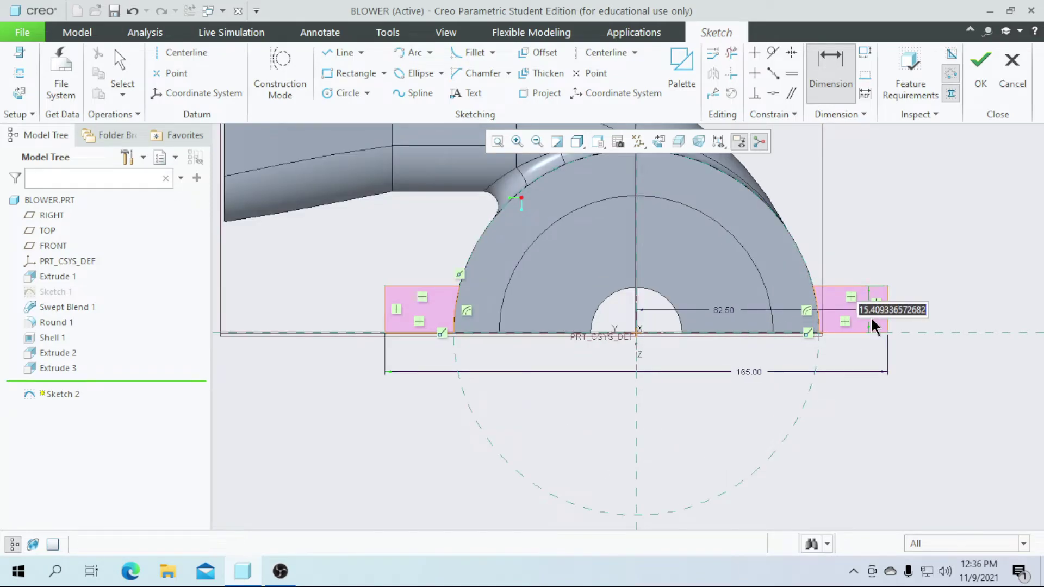
{"action": "type", "text": "5"}
{"action": "key", "text": "Return"}
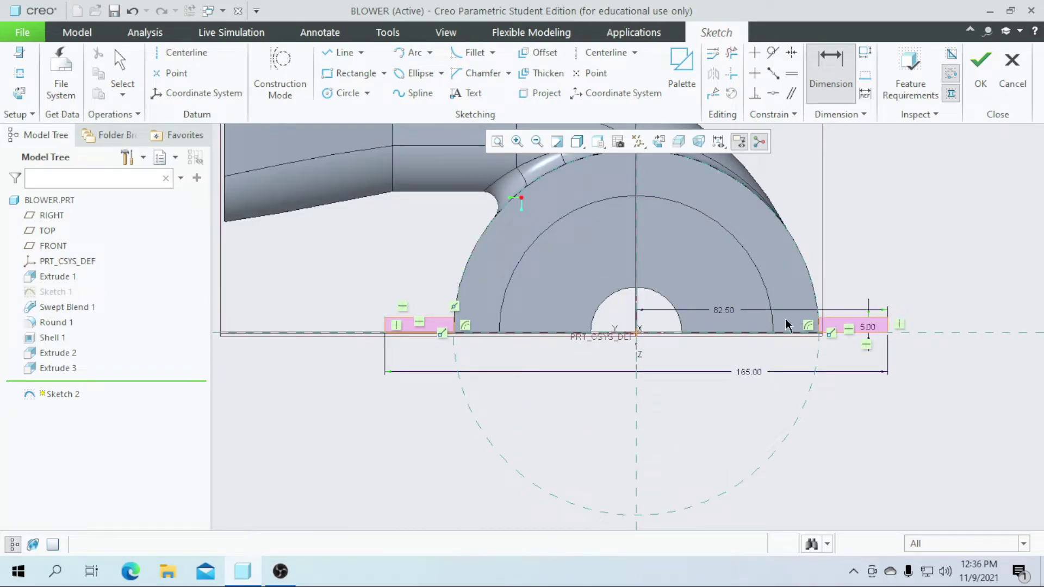
{"action": "left_click", "coordinate": [980, 60]}
{"action": "mouse_move", "coordinate": [909, 156]}
{"action": "middle_mouse_down"}
{"action": "mouse_move", "coordinate": [866, 234]}
{"action": "mouse_move", "coordinate": [839, 244]}
{"action": "middle_mouse_up"}
{"action": "left_click", "coordinate": [380, 84]}
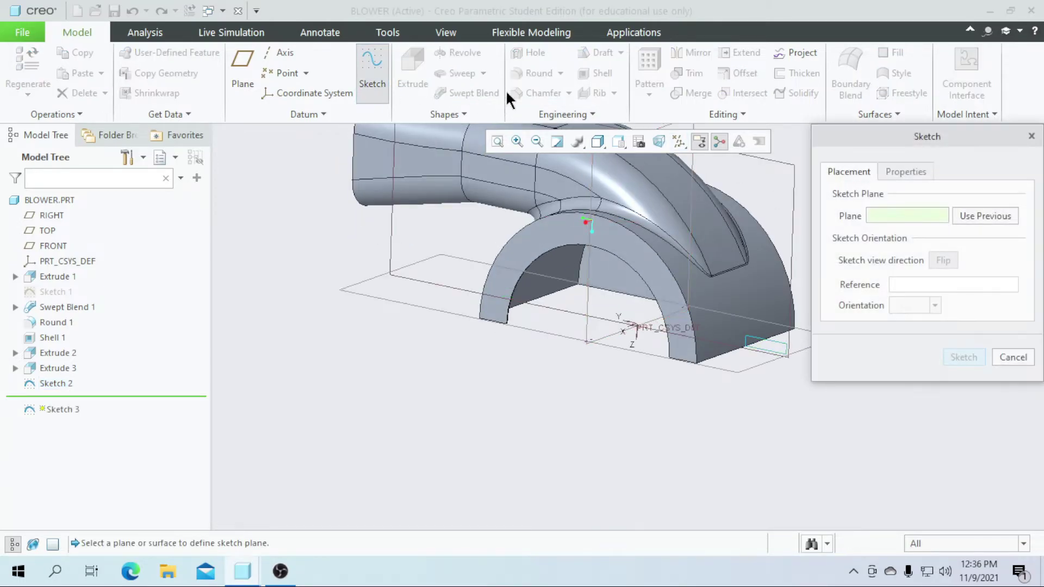
- Cancel the stray sketch and extrude Sketch 2 symmetrically 80 deep as Extrude 4 flanges
{"action": "left_click", "coordinate": [1030, 136]}
{"action": "left_click", "coordinate": [420, 68]}
{"action": "middle_click_drag", "start_coordinate": [484, 242], "coordinate": [409, 341]}
{"action": "left_click", "coordinate": [147, 69]}
{"action": "left_click", "coordinate": [132, 110]}
{"action": "double_click", "coordinate": [189, 72]}
{"action": "type", "text": "80"}
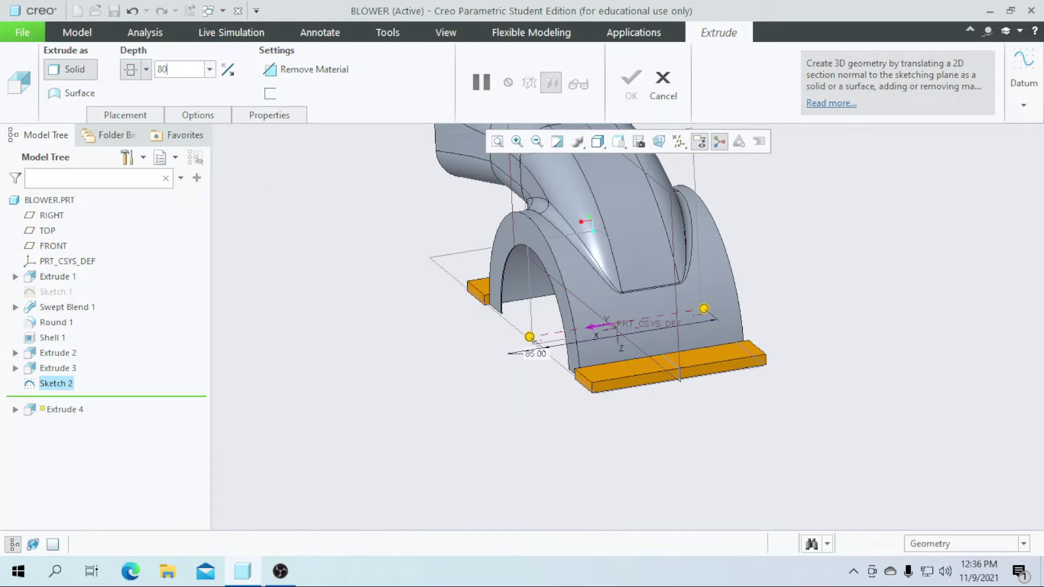
{"action": "key", "text": "Return"}
{"action": "left_click", "coordinate": [631, 87]}
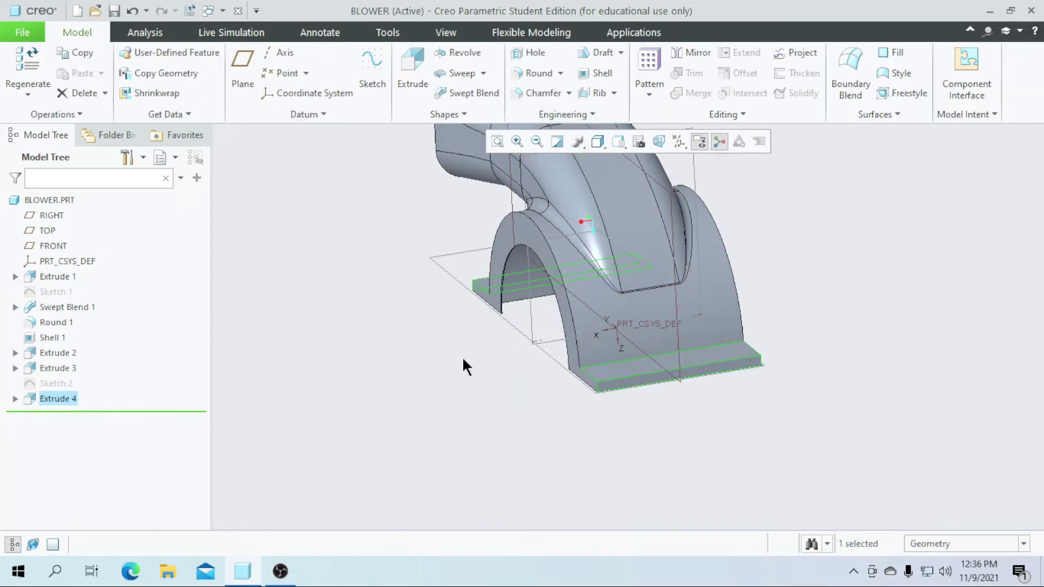
{"action": "middle_click_drag", "start_coordinate": [494, 452], "coordinate": [550, 445]}
{"action": "scroll", "coordinate": [741, 410], "scroll_direction": "up", "scroll_amount": 5}
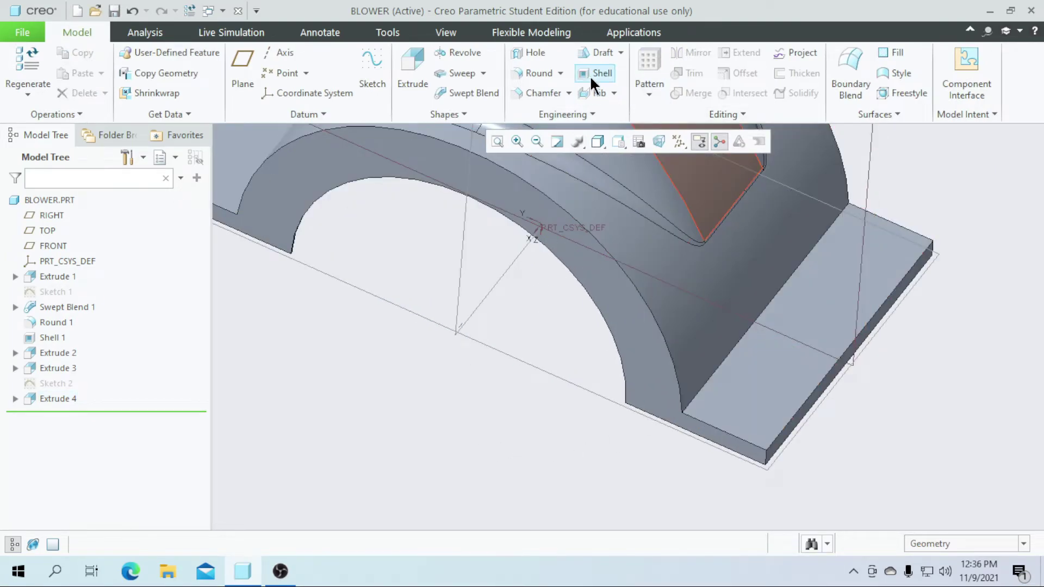
{"action": "scroll", "coordinate": [619, 384], "scroll_direction": "down", "scroll_amount": 5}
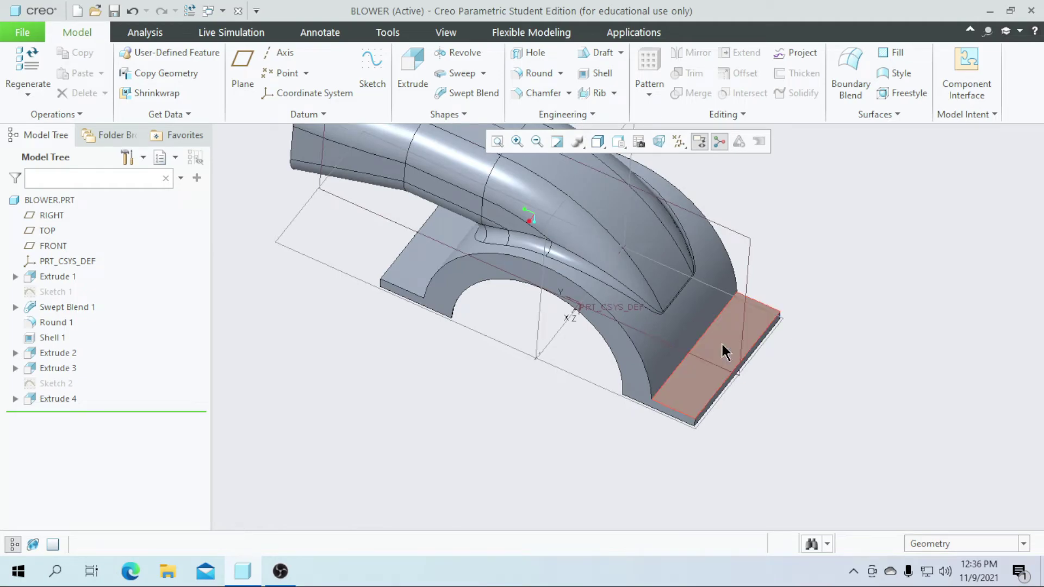
{"action": "left_click", "coordinate": [531, 52]}
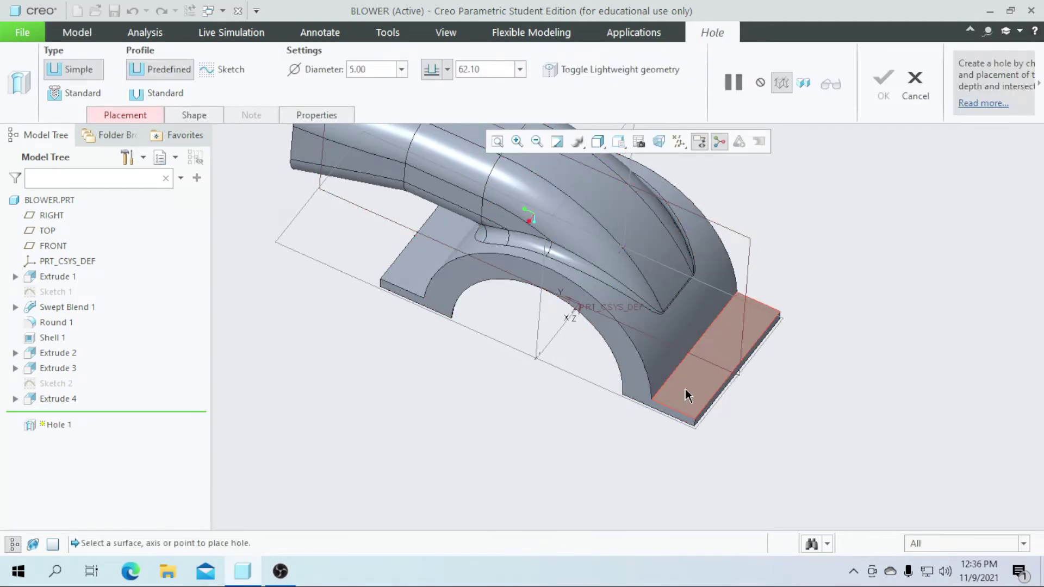
- Place the 5-diameter hole on the right flange's top face, offset 10 from front and side edges
{"action": "left_click", "coordinate": [684, 388]}
{"action": "scroll", "coordinate": [687, 410], "scroll_direction": "up", "scroll_amount": 3}
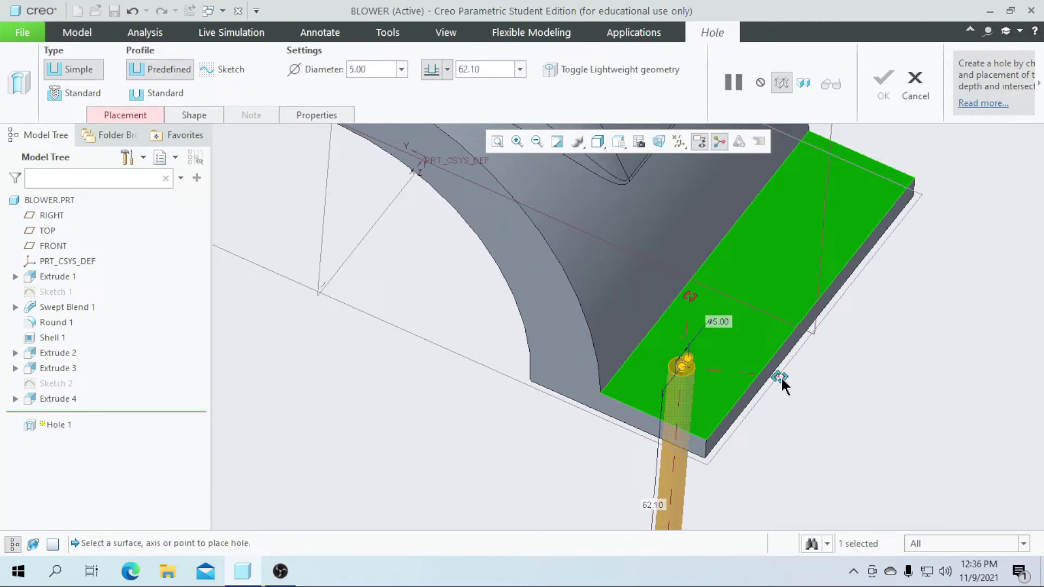
{"action": "left_click_drag", "start_coordinate": [687, 433], "coordinate": [646, 412]}
{"action": "left_click_drag", "start_coordinate": [755, 405], "coordinate": [743, 393]}
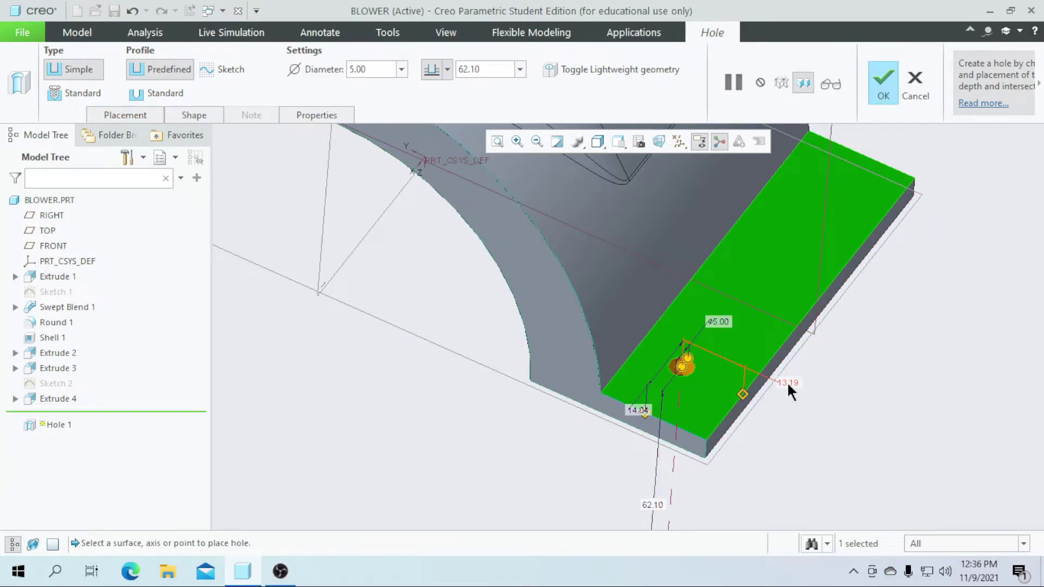
{"action": "type", "text": "10"}
{"action": "key", "text": "Return"}
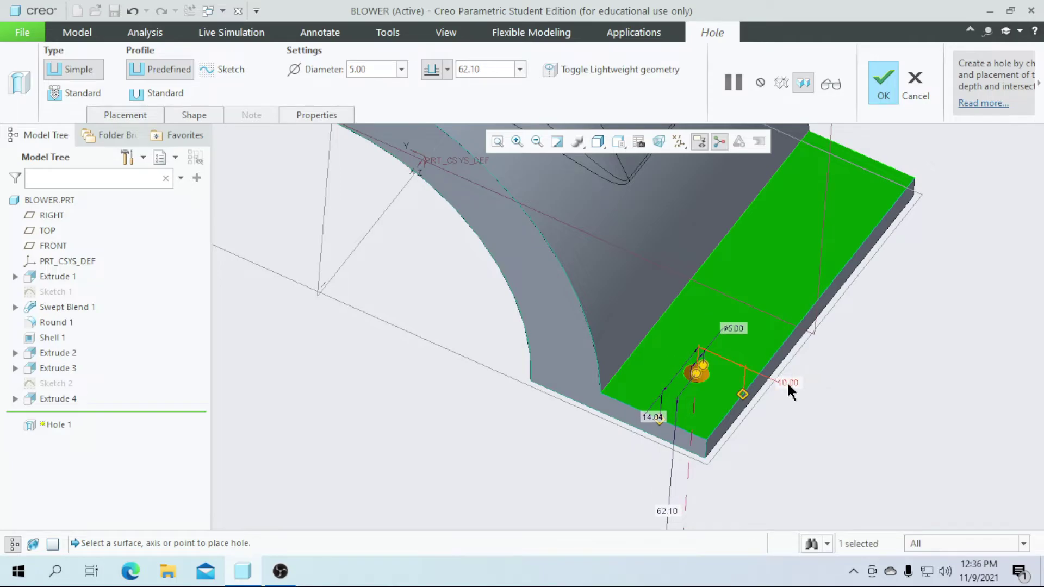
{"action": "double_click", "coordinate": [652, 416]}
{"action": "type", "text": "10"}
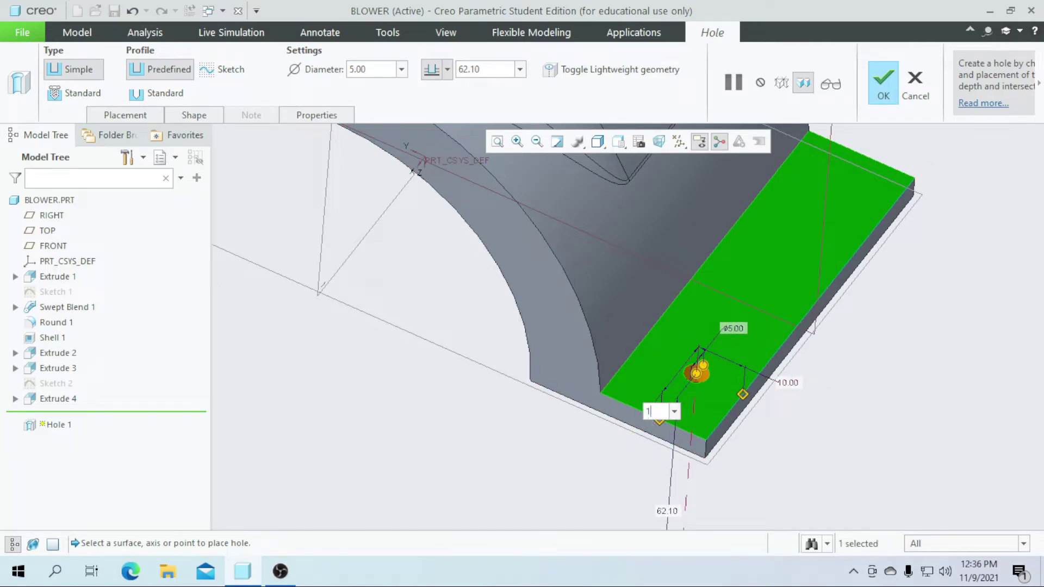
{"action": "key", "text": "Return"}
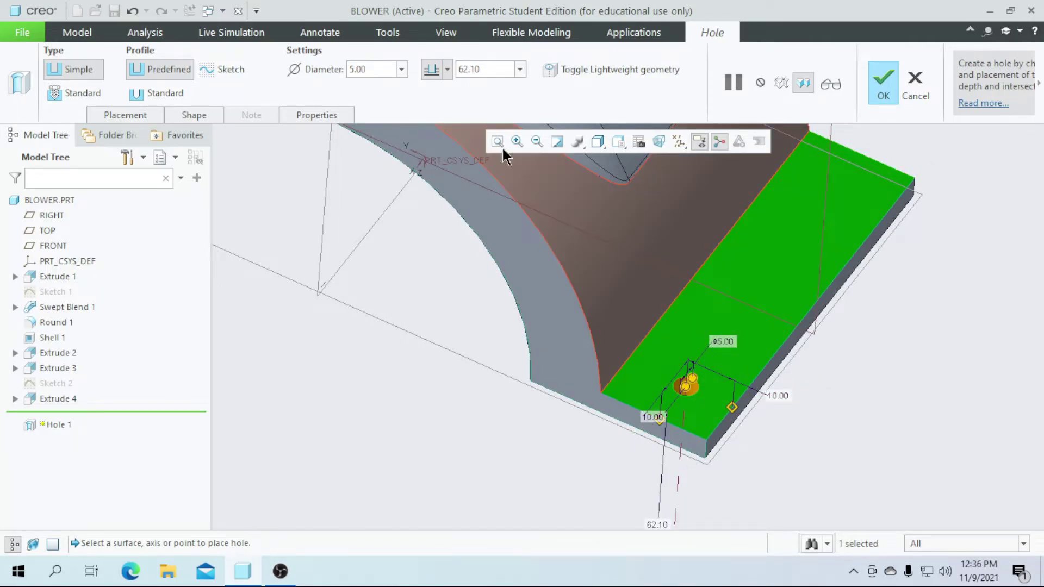
{"action": "left_click", "coordinate": [883, 83]}
{"action": "scroll", "coordinate": [499, 402], "scroll_direction": "down", "scroll_amount": 2}
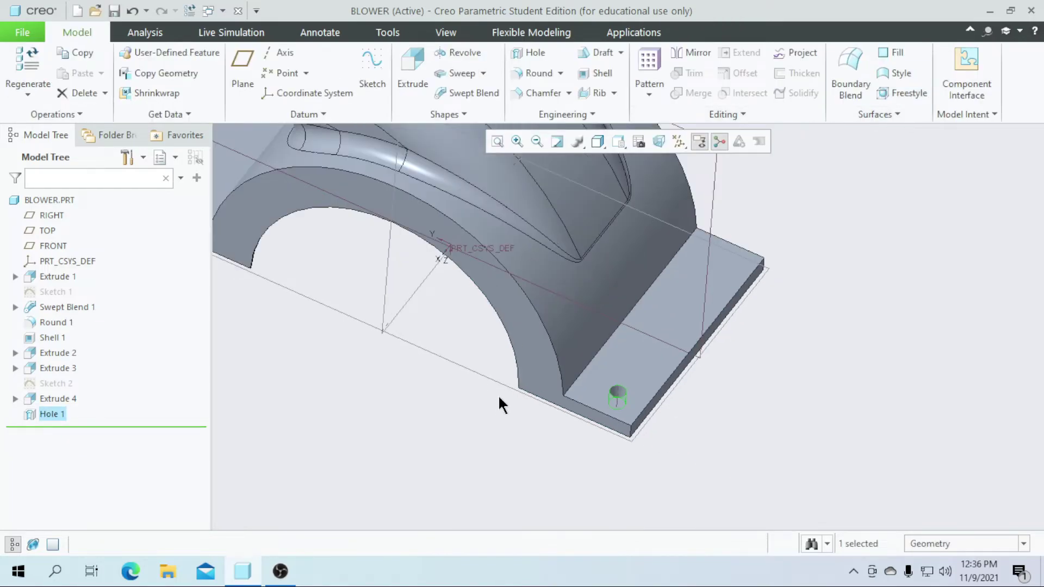
- Start a direction pattern of Hole 1 along the flange's long edge, reversed
{"action": "left_click", "coordinate": [644, 59]}
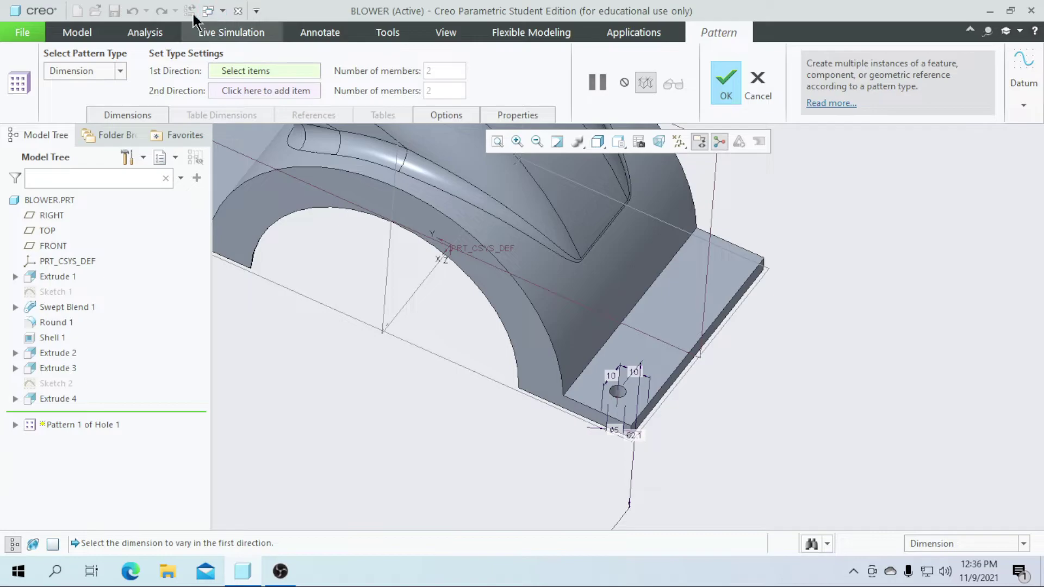
{"action": "left_click", "coordinate": [116, 68]}
{"action": "left_click", "coordinate": [94, 97]}
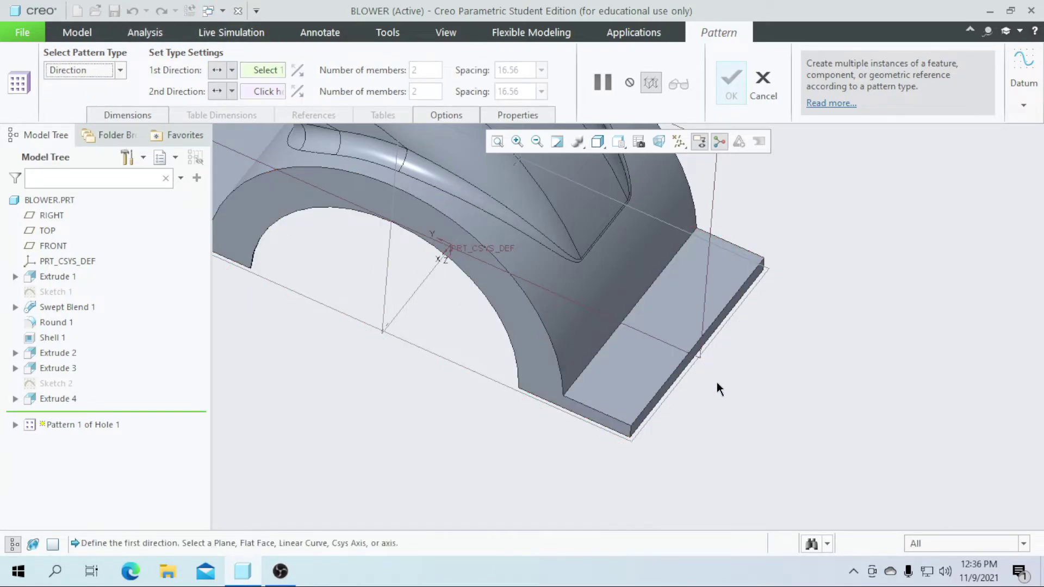
{"action": "left_click", "coordinate": [670, 377]}
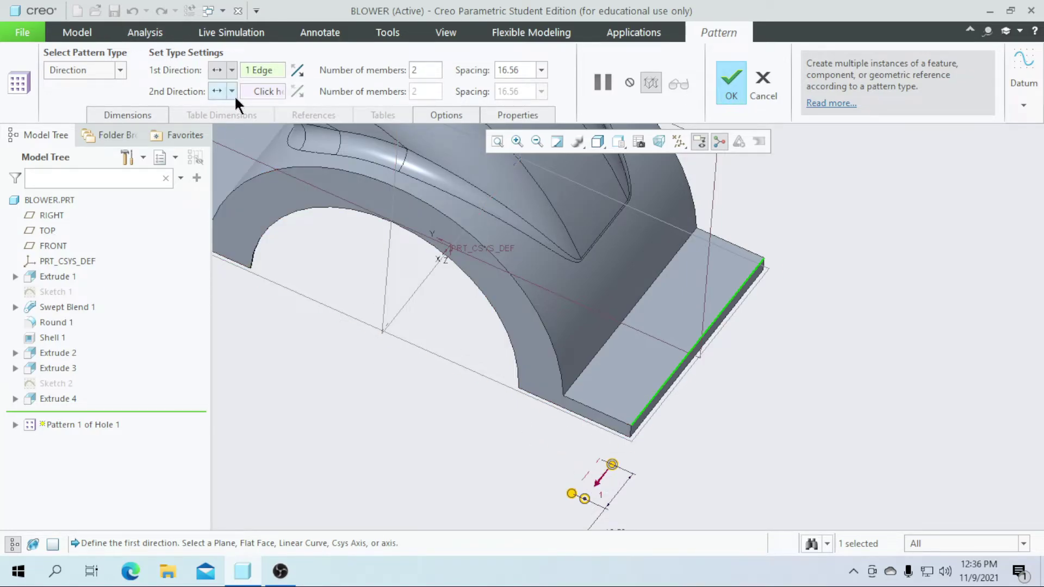
{"action": "left_click", "coordinate": [296, 74]}
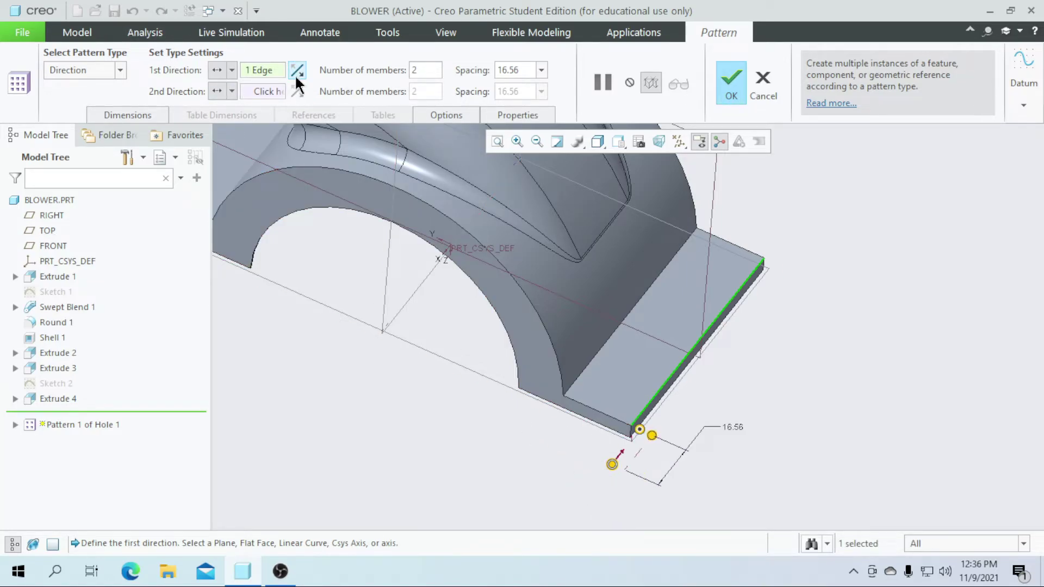
- Set four pattern members spaced 20 apart and confirm Pattern 1
{"action": "left_click", "coordinate": [433, 70]}
{"action": "type", "text": "4"}
{"action": "key", "text": "Return"}
{"action": "type", "text": "20"}
{"action": "key", "text": "Return"}
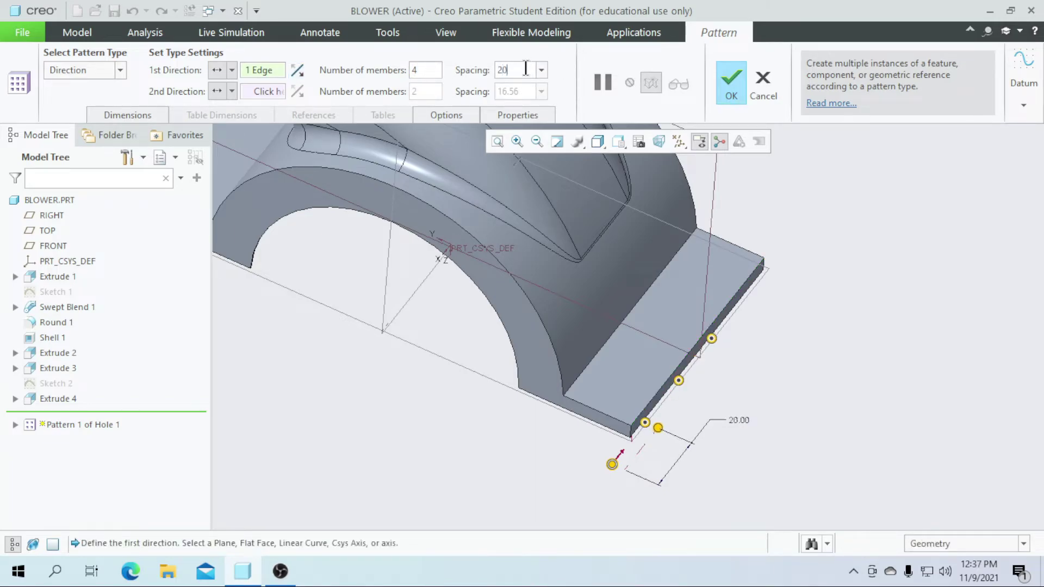
{"action": "middle_click_drag", "start_coordinate": [662, 269], "coordinate": [720, 96]}
{"action": "left_click", "coordinate": [723, 92]}
{"action": "middle_click_drag", "start_coordinate": [790, 261], "coordinate": [798, 325]}
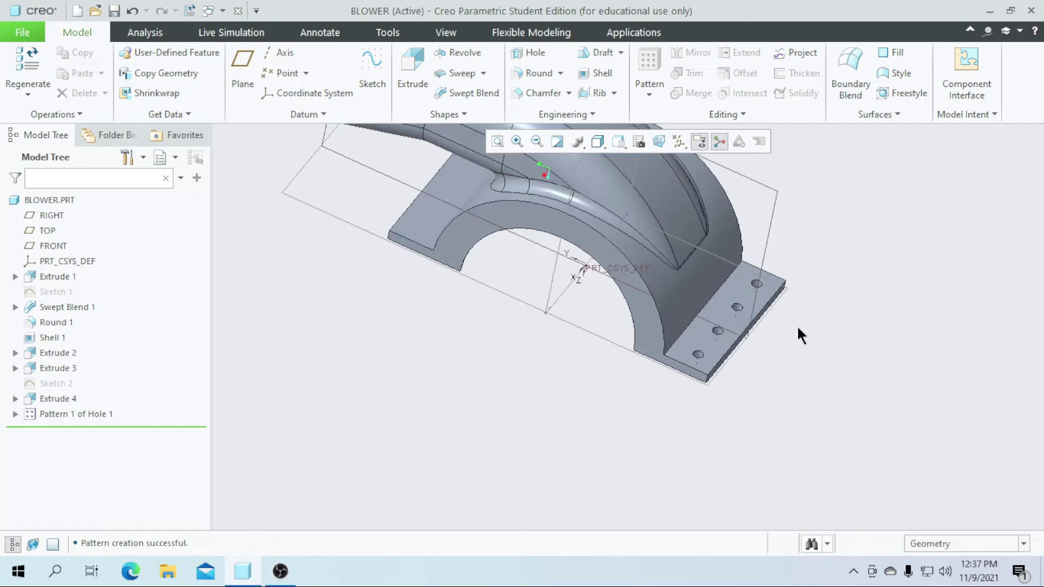
{"action": "middle_click_drag", "start_coordinate": [419, 222], "coordinate": [471, 321]}
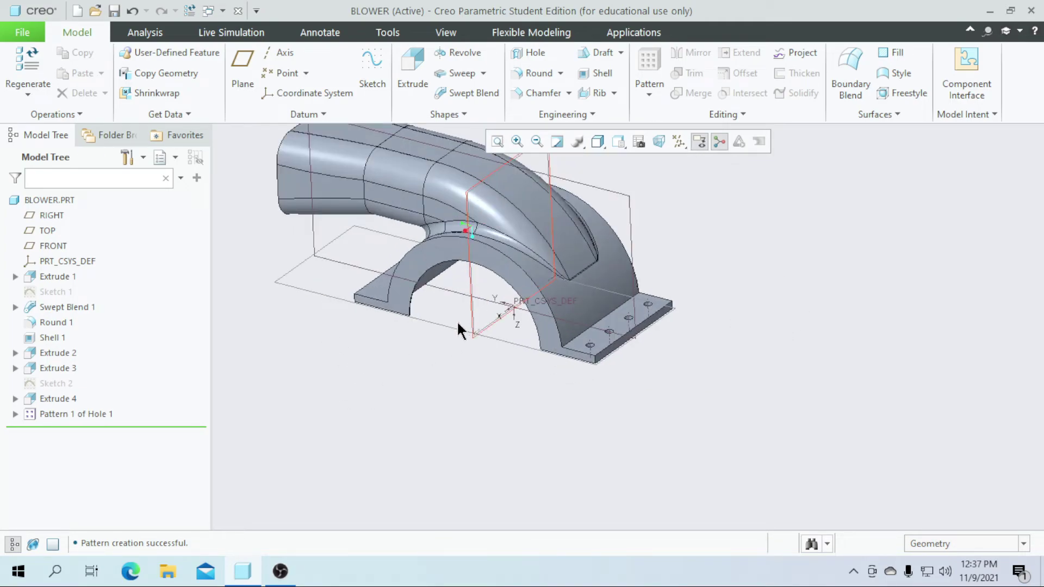
- Start a direction pattern of Pattern 1 of Hole 1, using the base edge as direction
{"action": "left_click", "coordinate": [82, 415]}
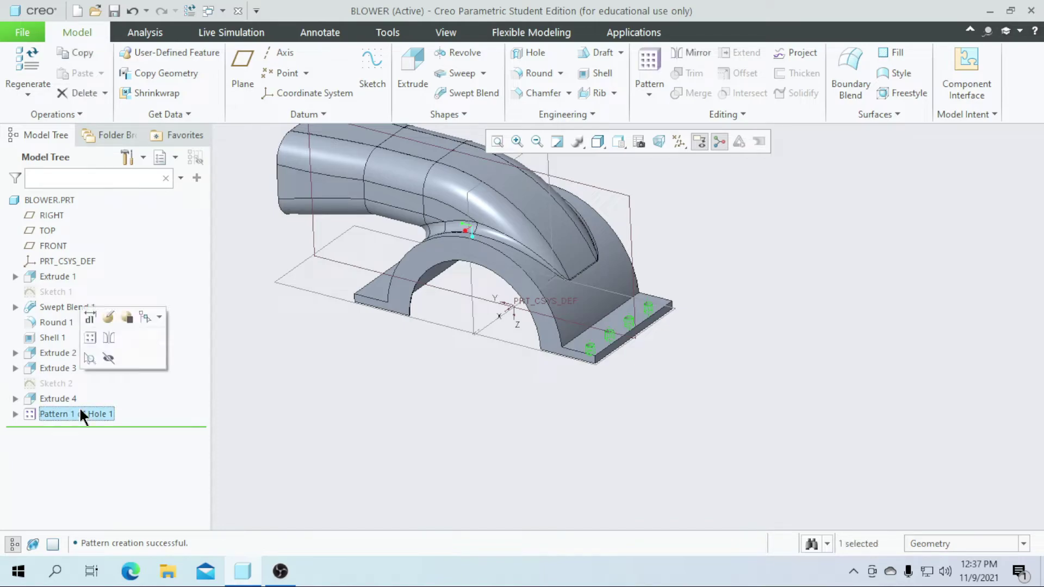
{"action": "left_click", "coordinate": [651, 70]}
{"action": "left_click", "coordinate": [120, 70]}
{"action": "left_click", "coordinate": [67, 100]}
{"action": "scroll", "coordinate": [576, 334], "scroll_direction": "down", "scroll_amount": 5}
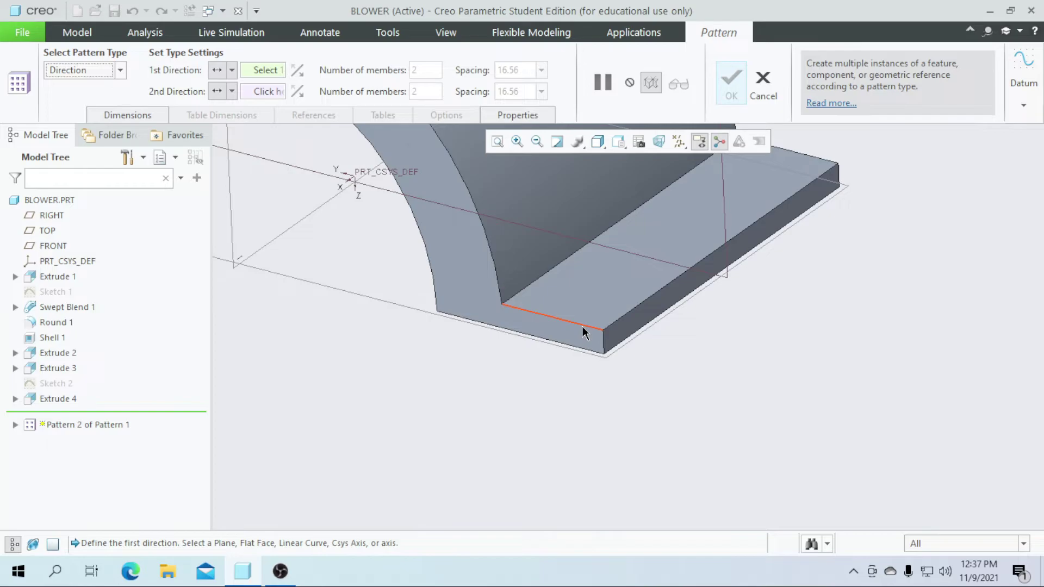
{"action": "left_click", "coordinate": [582, 329]}
- Set 2 members spaced 145 apart and finish the pattern onto the opposite flange
{"action": "scroll", "coordinate": [592, 354], "scroll_direction": "up", "scroll_amount": 3}
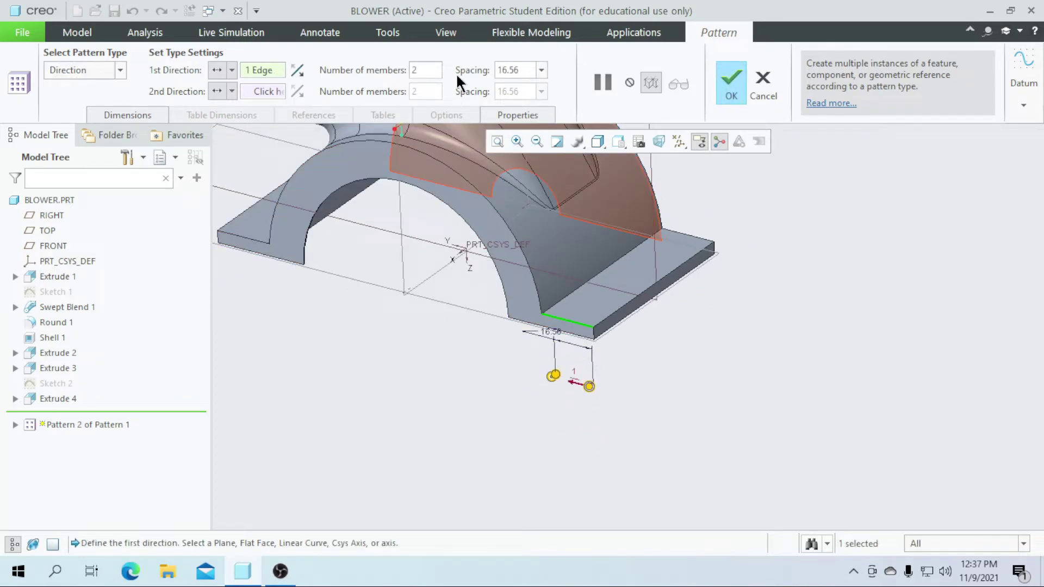
{"action": "type", "text": "145"}
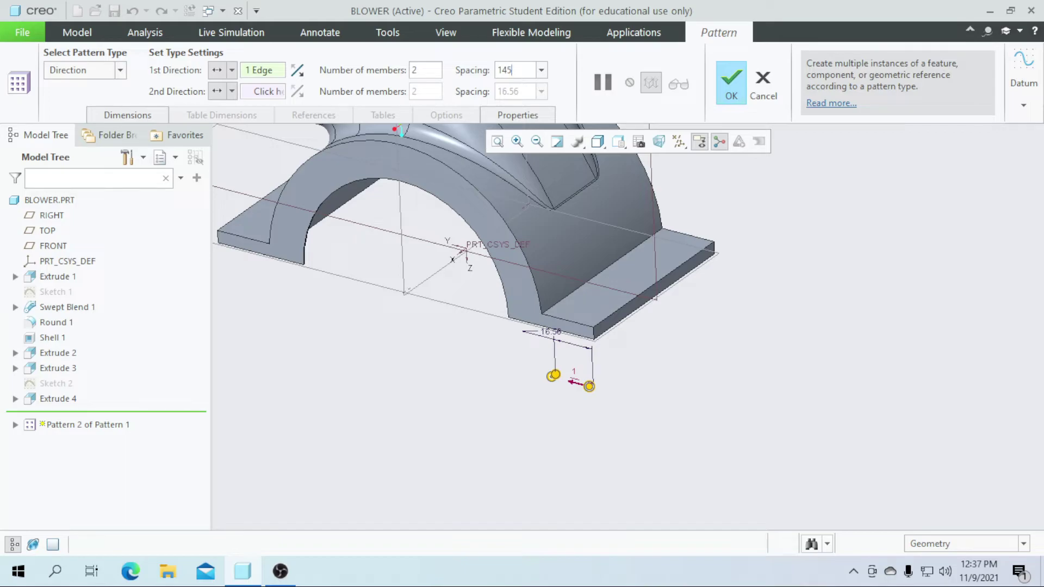
{"action": "key", "text": "Return"}
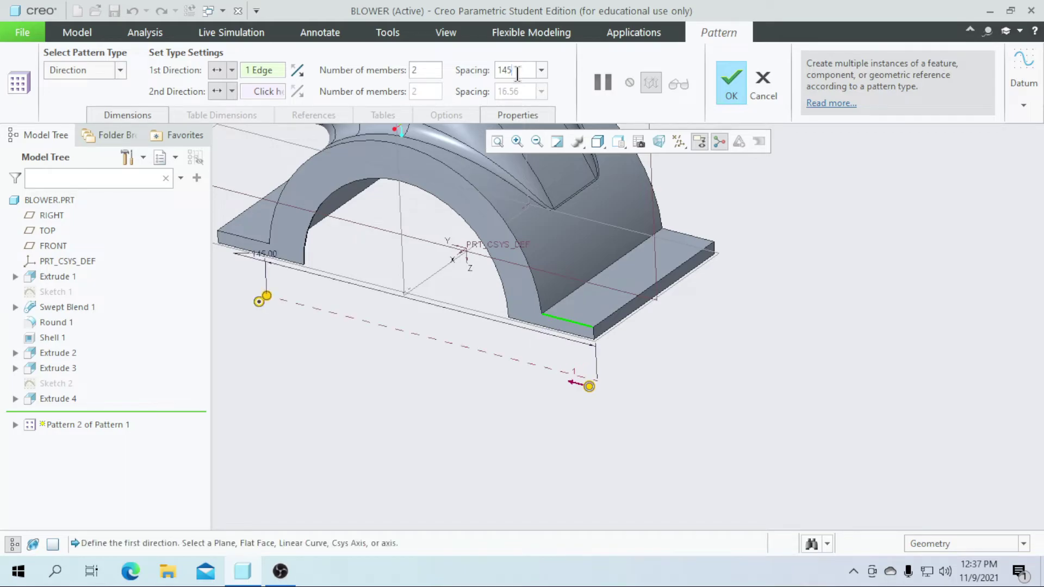
{"action": "left_click", "coordinate": [737, 89]}
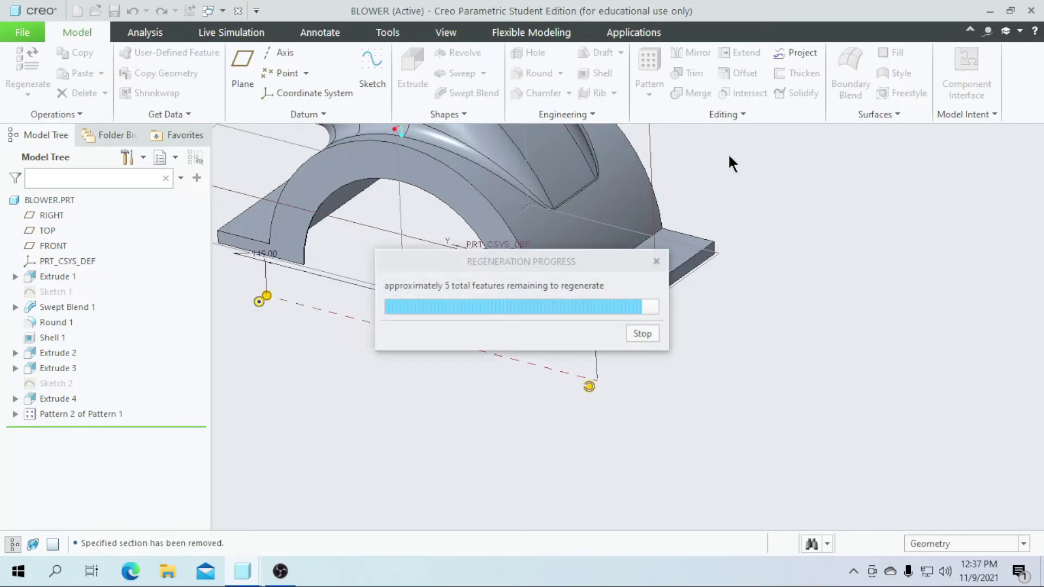
{"action": "scroll", "coordinate": [537, 419], "scroll_direction": "down", "scroll_amount": 3}
{"action": "left_click", "coordinate": [537, 420]}
{"action": "middle_click_drag", "start_coordinate": [537, 420], "coordinate": [513, 389]}
- Turn off datum plane display and orbit the model to view the base
{"action": "scroll", "coordinate": [512, 389], "scroll_direction": "up", "scroll_amount": 3}
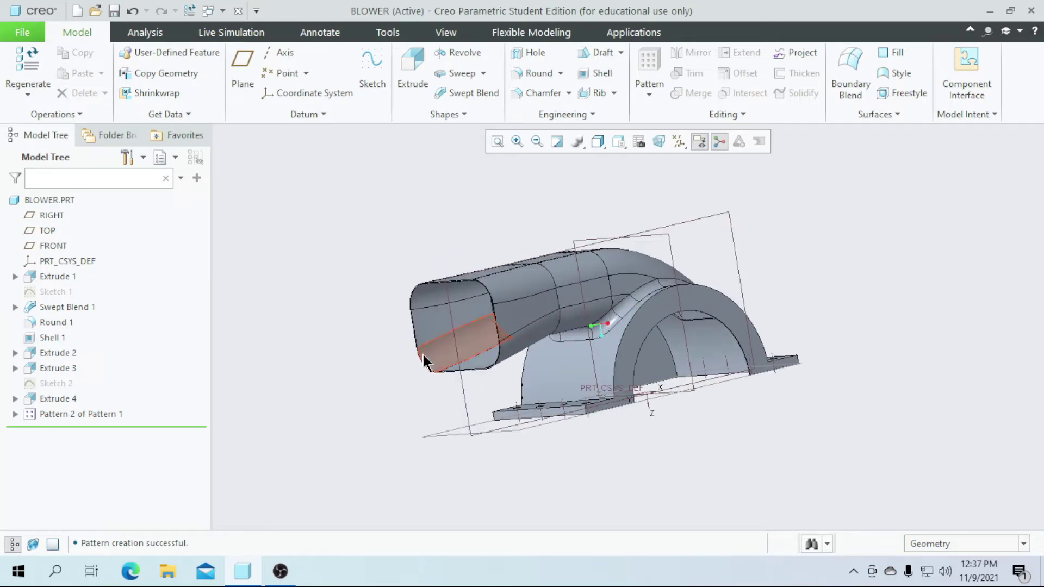
{"action": "left_click", "coordinate": [681, 143]}
{"action": "left_click", "coordinate": [680, 228]}
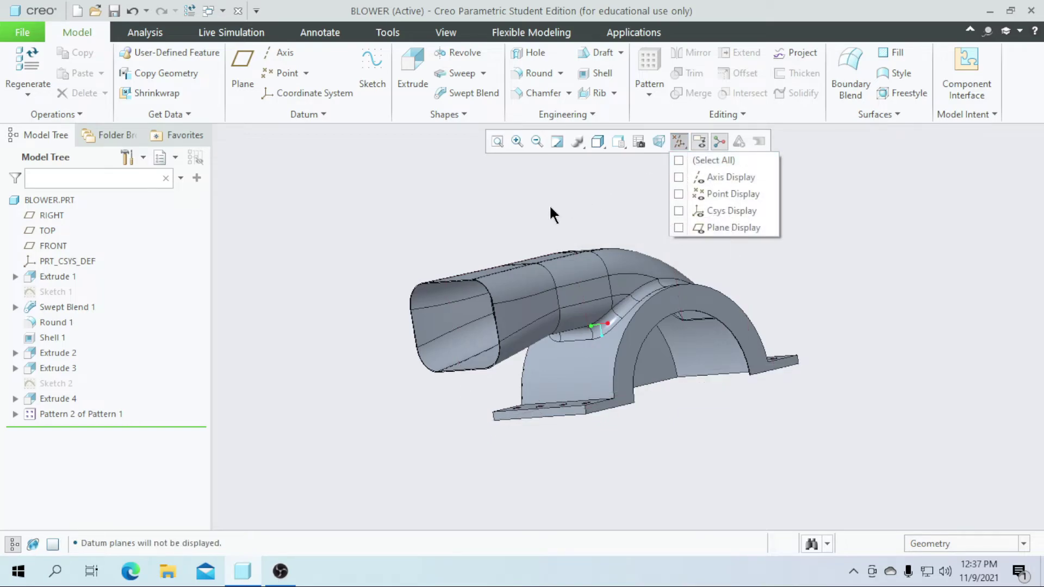
{"action": "scroll", "coordinate": [509, 309], "scroll_direction": "down", "scroll_amount": 2}
{"action": "middle_click_drag", "start_coordinate": [509, 309], "coordinate": [439, 404]}
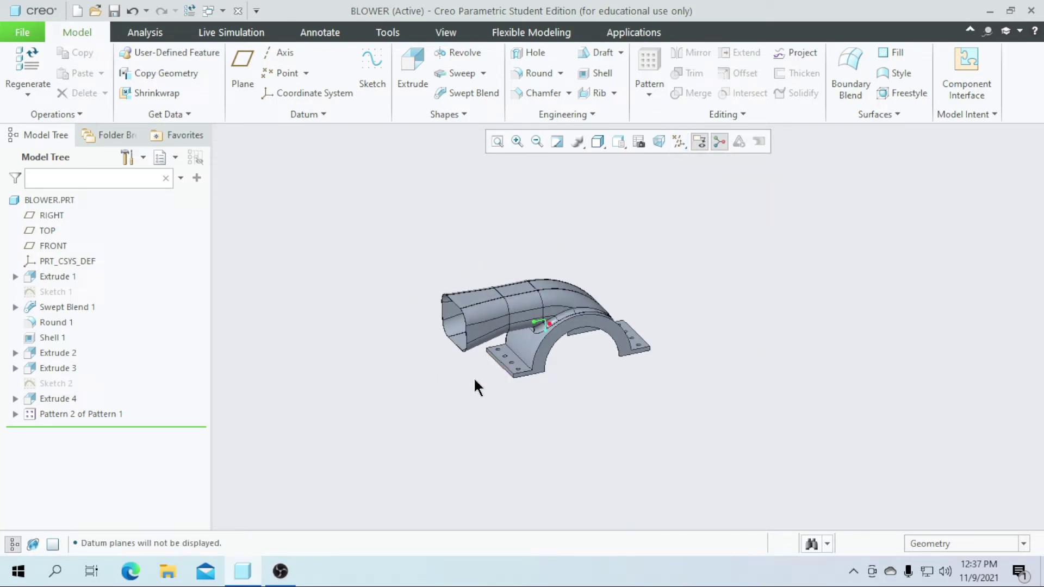
- Start a new Round feature on the housing
{"action": "scroll", "coordinate": [467, 391], "scroll_direction": "up", "scroll_amount": 3}
{"action": "left_click", "coordinate": [538, 73]}
{"action": "scroll", "coordinate": [531, 360], "scroll_direction": "up", "scroll_amount": 5}
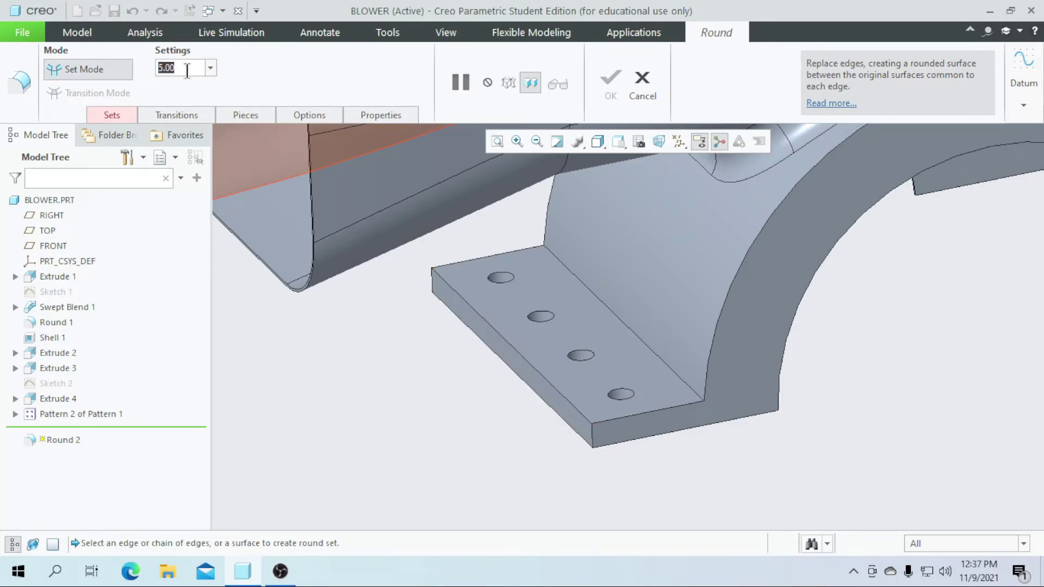
- Keep radius 5.00 and select the flange's corner edge and long flange edge
{"action": "key", "text": "Home"}
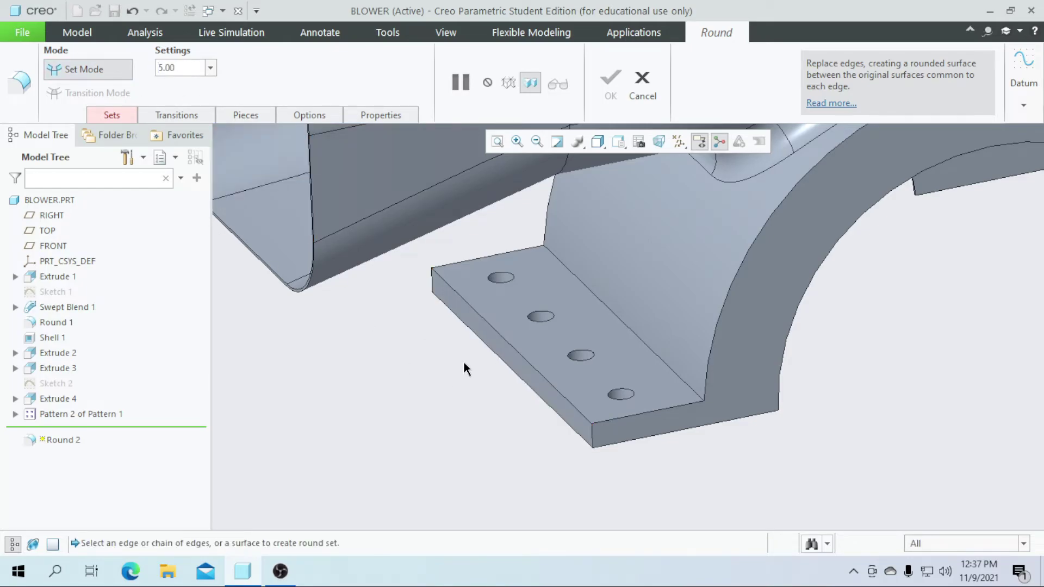
{"action": "left_click", "coordinate": [595, 441]}
{"action": "middle_click_drag", "start_coordinate": [594, 441], "coordinate": [435, 461]}
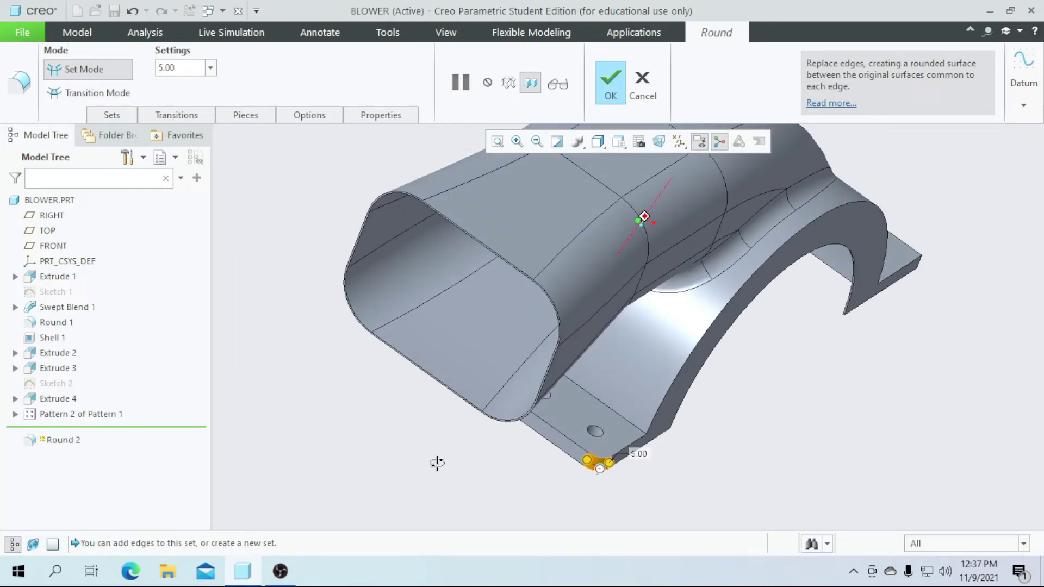
{"action": "left_click", "coordinate": [603, 412]}
{"action": "scroll", "coordinate": [543, 454], "scroll_direction": "down", "scroll_amount": 3}
{"action": "middle_click_drag", "start_coordinate": [544, 455], "coordinate": [583, 449]}
{"action": "scroll", "coordinate": [567, 393], "scroll_direction": "up", "scroll_amount": 5}
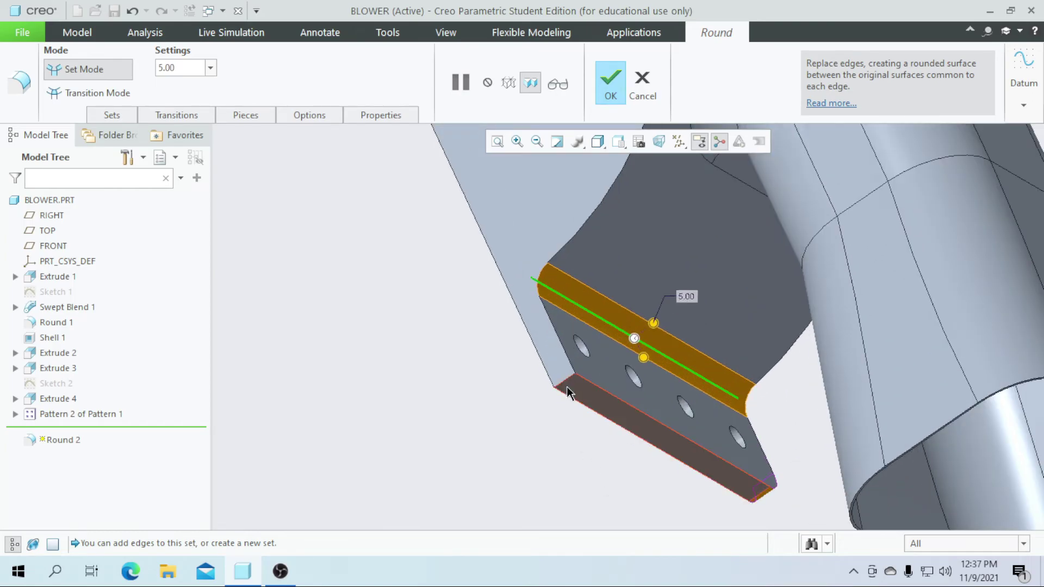
{"action": "middle_click_drag", "start_coordinate": [563, 382], "coordinate": [294, 362]}
- Add the arch-to-base edges and finish the 5.00 round as Round 2
{"action": "scroll", "coordinate": [738, 386], "scroll_direction": "up", "scroll_amount": 2}
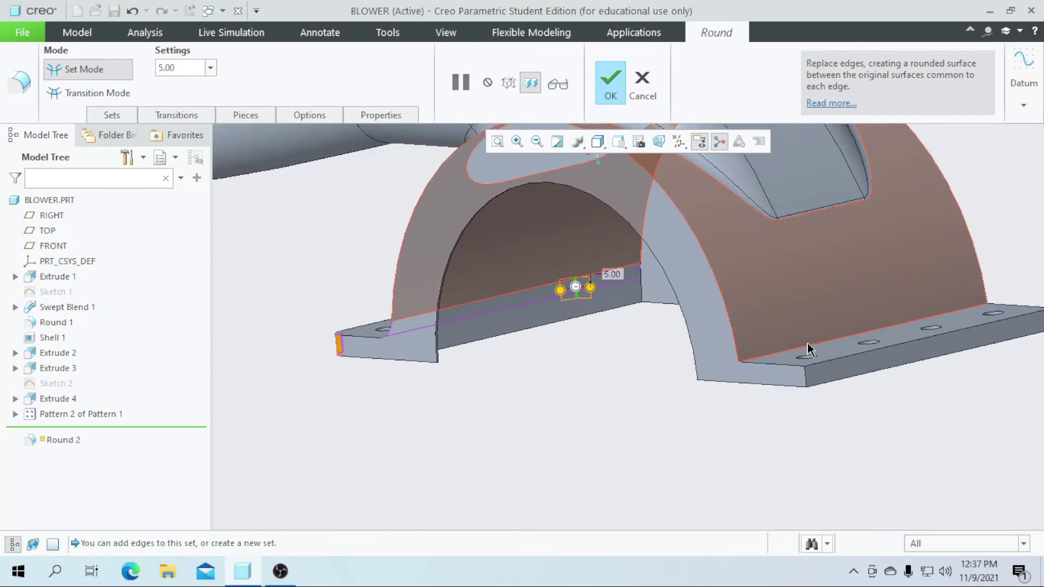
{"action": "left_click", "coordinate": [808, 348]}
{"action": "scroll", "coordinate": [656, 430], "scroll_direction": "down", "scroll_amount": 3}
{"action": "middle_click_drag", "start_coordinate": [657, 431], "coordinate": [631, 399]}
{"action": "scroll", "coordinate": [653, 386], "scroll_direction": "up", "scroll_amount": 3}
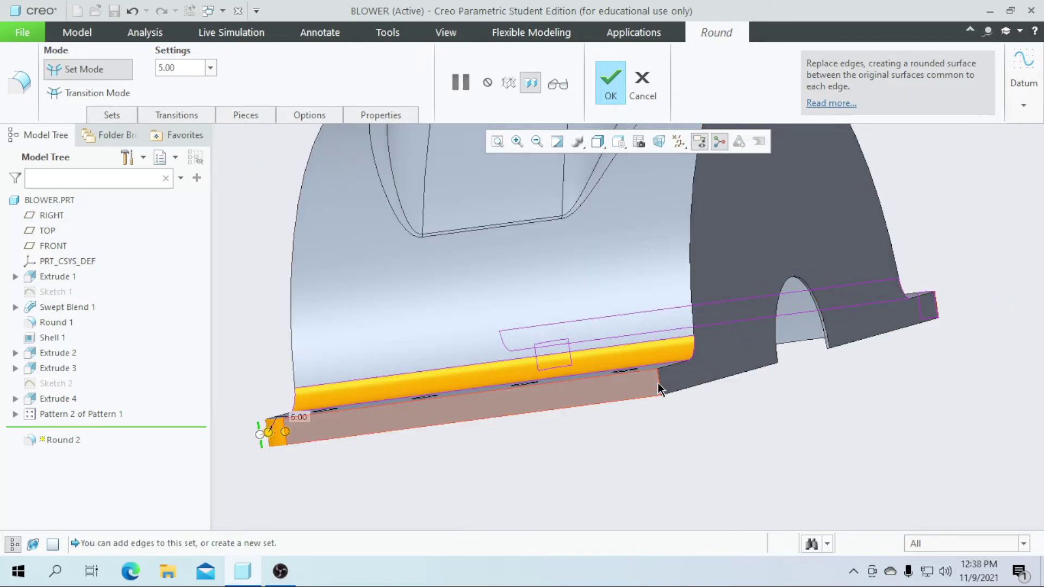
{"action": "left_click", "coordinate": [659, 386], "text": "ctrl"}
{"action": "middle_click_drag", "start_coordinate": [658, 386], "coordinate": [674, 370]}
{"action": "left_click", "coordinate": [610, 86]}
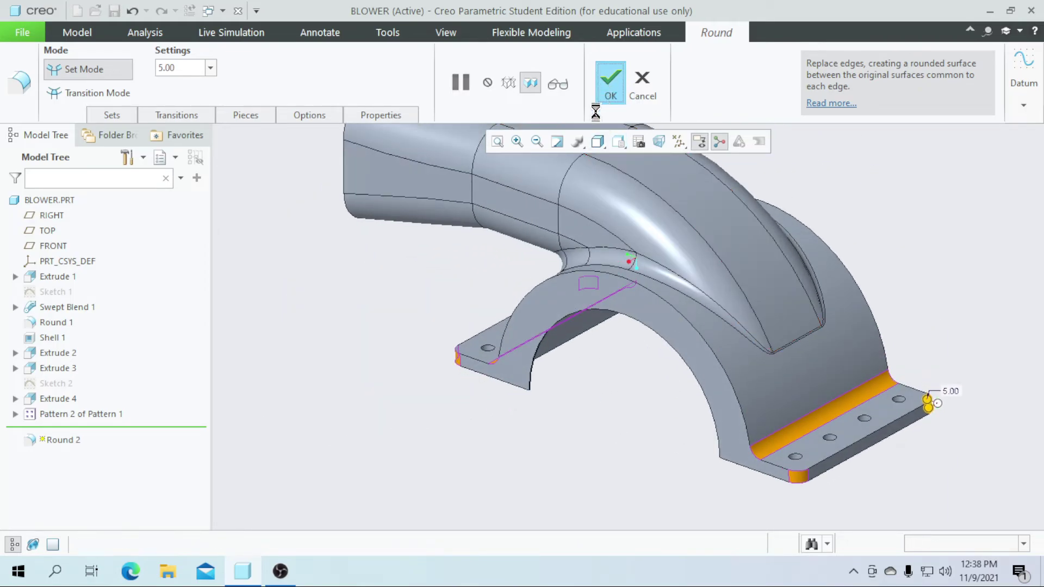
{"action": "left_click", "coordinate": [404, 335]}
{"action": "scroll", "coordinate": [421, 376], "scroll_direction": "down", "scroll_amount": 3}
{"action": "middle_click_drag", "start_coordinate": [438, 401], "coordinate": [537, 390]}
{"action": "scroll", "coordinate": [579, 306], "scroll_direction": "up", "scroll_amount": 3}
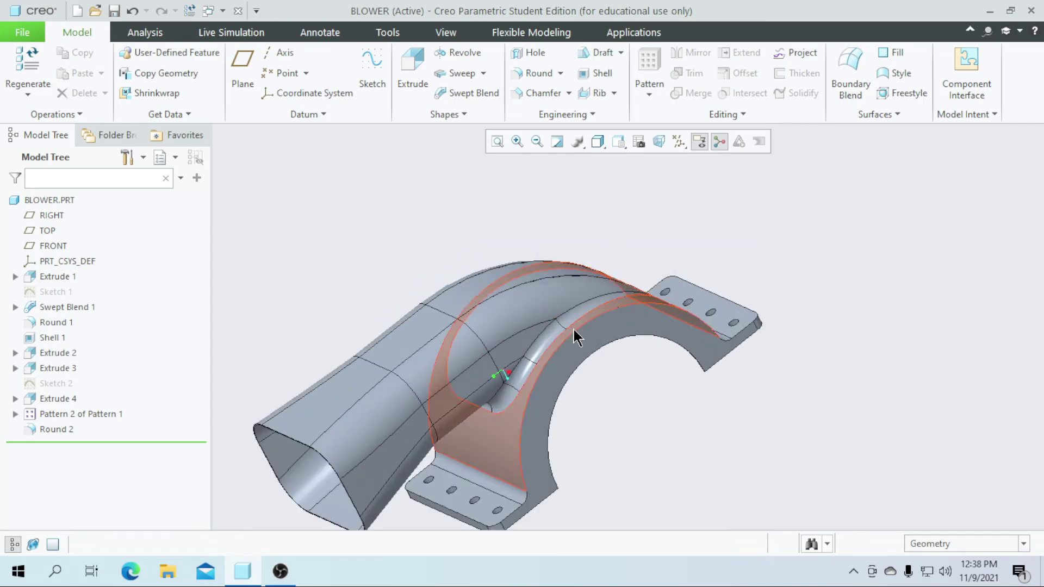
- Create Round 3 with radius 2.00 on the arch's inner arc edge chain
{"action": "left_click", "coordinate": [519, 75]}
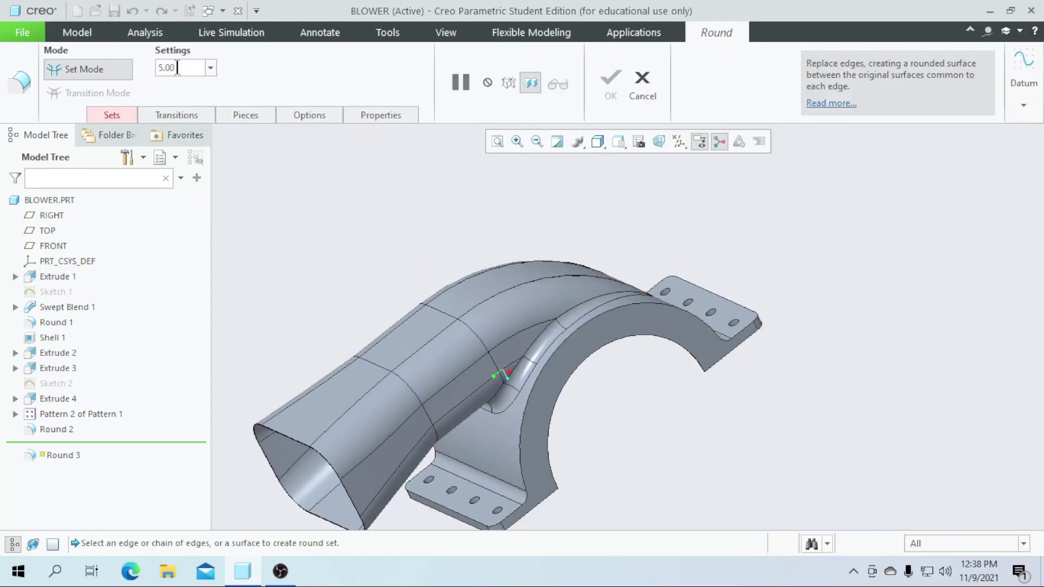
{"action": "type", "text": "2"}
{"action": "key", "text": "Return"}
{"action": "scroll", "coordinate": [560, 348], "scroll_direction": "up", "scroll_amount": 3}
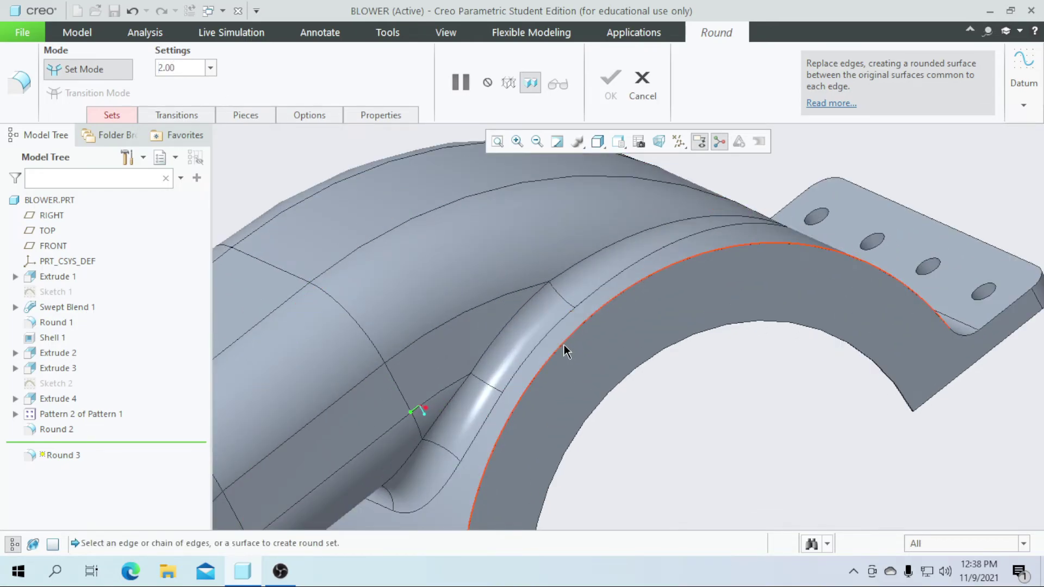
{"action": "left_click", "coordinate": [607, 320]}
{"action": "scroll", "coordinate": [608, 322], "scroll_direction": "down", "scroll_amount": 3}
{"action": "middle_click_drag", "start_coordinate": [622, 408], "coordinate": [616, 377]}
{"action": "left_click", "coordinate": [610, 82]}
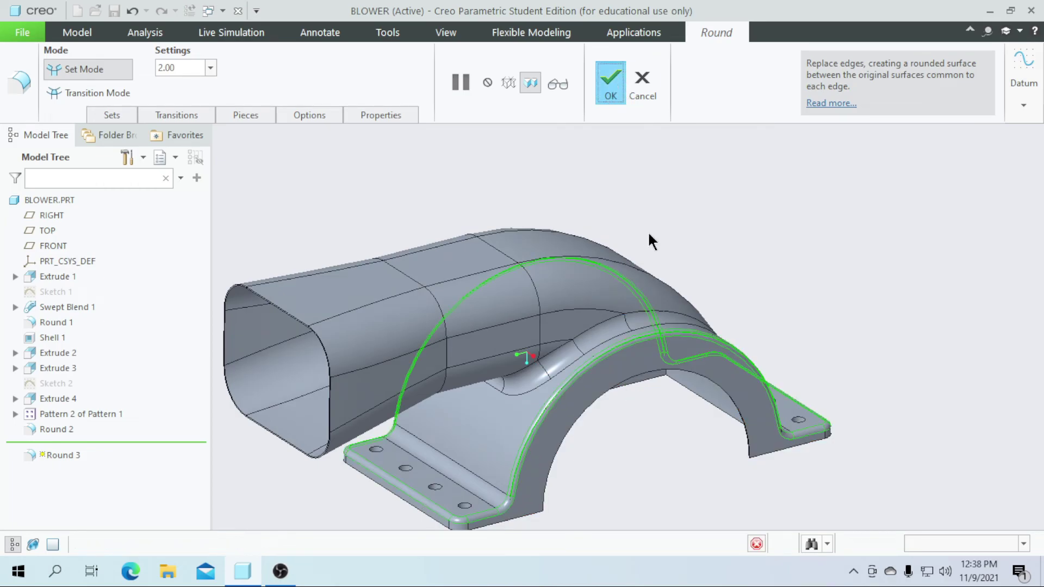
{"action": "middle_click_drag", "start_coordinate": [645, 235], "coordinate": [703, 250]}
{"action": "left_click", "coordinate": [701, 246]}
{"action": "mouse_move", "coordinate": [642, 394]}
{"action": "middle_mouse_down"}
{"action": "mouse_move", "coordinate": [638, 377]}
{"action": "mouse_move", "coordinate": [641, 388]}
{"action": "middle_mouse_up"}
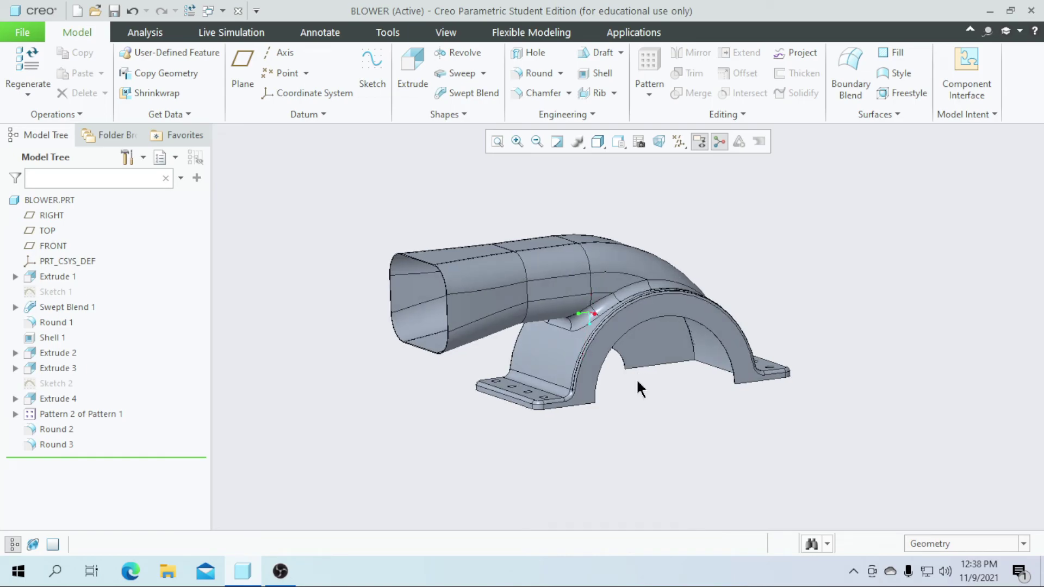
- Apply the silver std-metals appearance to BLOWER.PRT from the View tab's Appearances gallery
{"action": "mouse_move", "coordinate": [648, 386]}
{"action": "middle_mouse_down"}
{"action": "mouse_move", "coordinate": [641, 396]}
{"action": "mouse_move", "coordinate": [620, 384]}
{"action": "mouse_move", "coordinate": [647, 402]}
{"action": "mouse_move", "coordinate": [654, 389]}
{"action": "middle_mouse_up"}
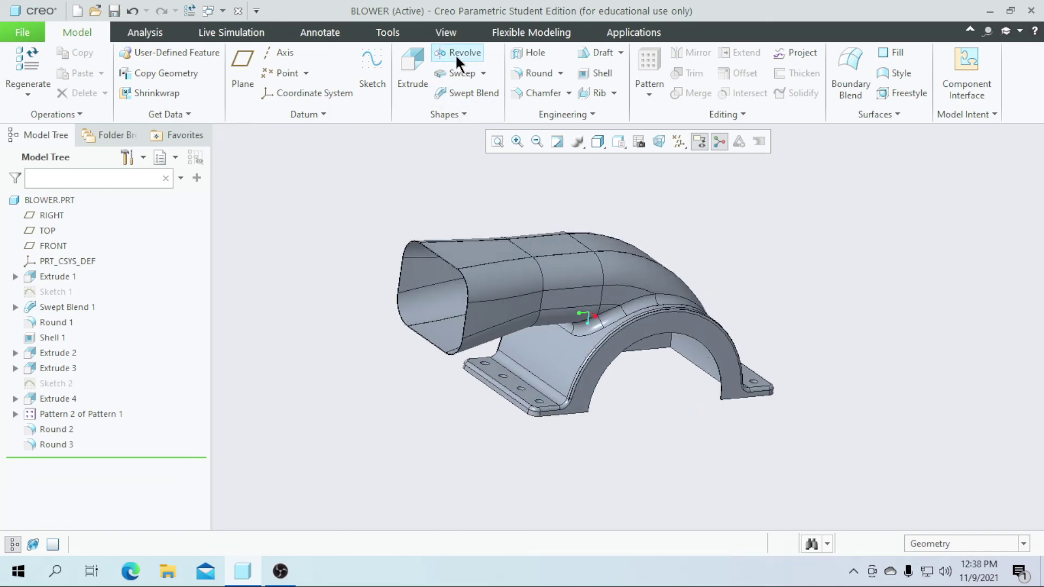
{"action": "left_click", "coordinate": [446, 32]}
{"action": "left_click", "coordinate": [161, 90]}
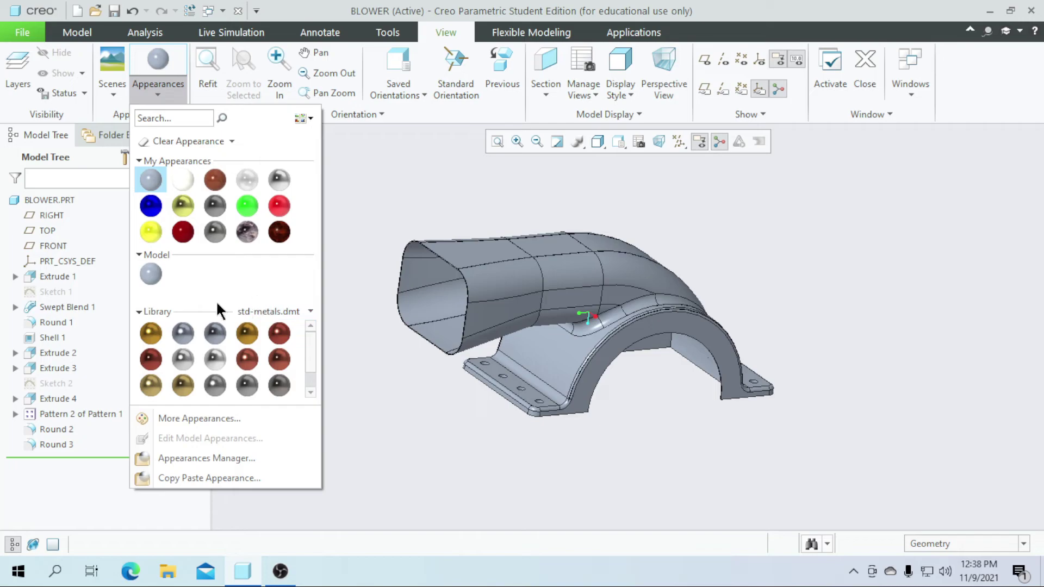
{"action": "left_click", "coordinate": [176, 359]}
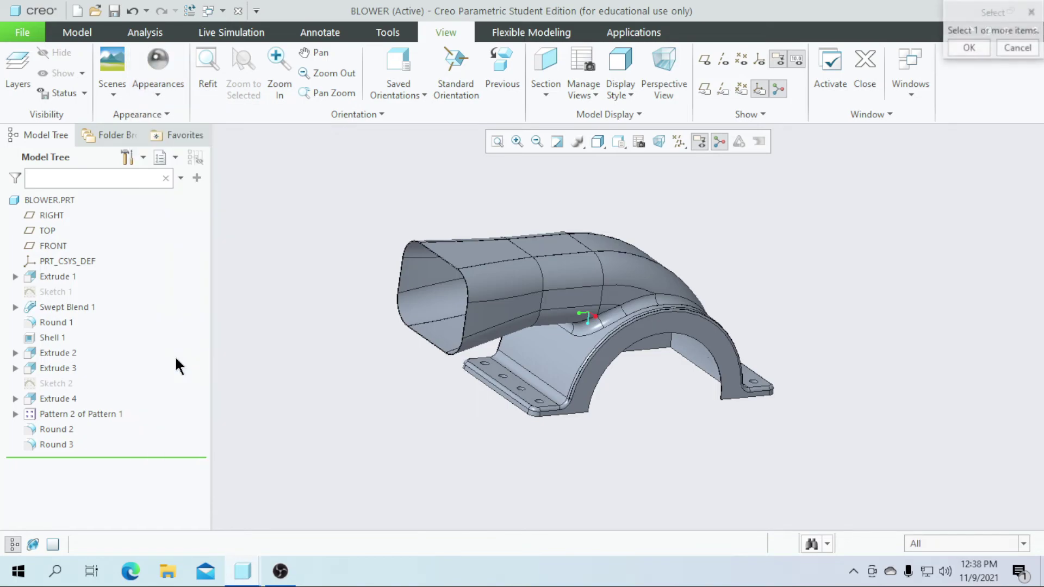
{"action": "left_click", "coordinate": [63, 206]}
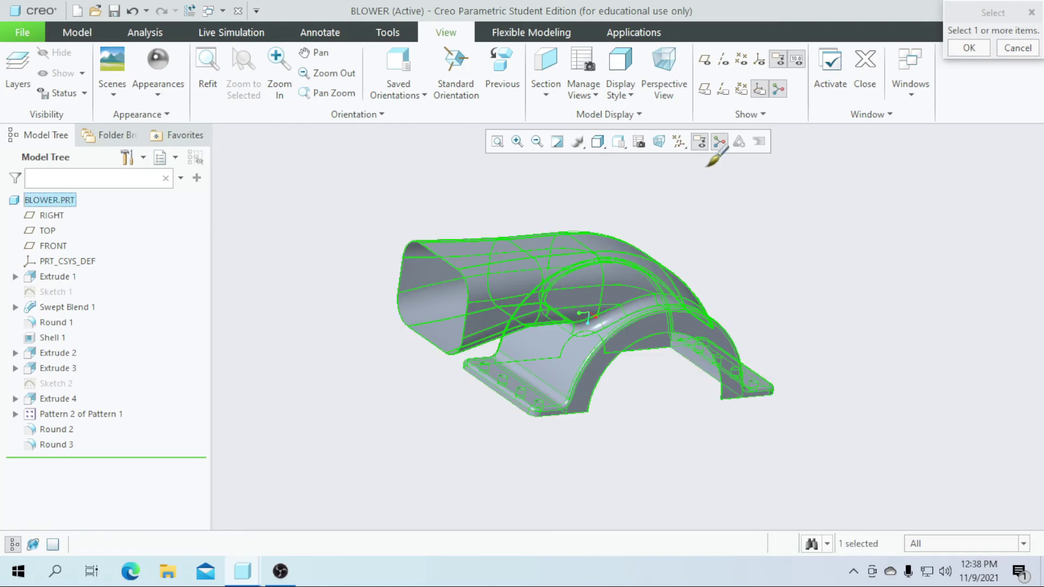
{"action": "left_click", "coordinate": [969, 47]}
{"action": "middle_click_drag", "start_coordinate": [796, 197], "coordinate": [798, 255]}
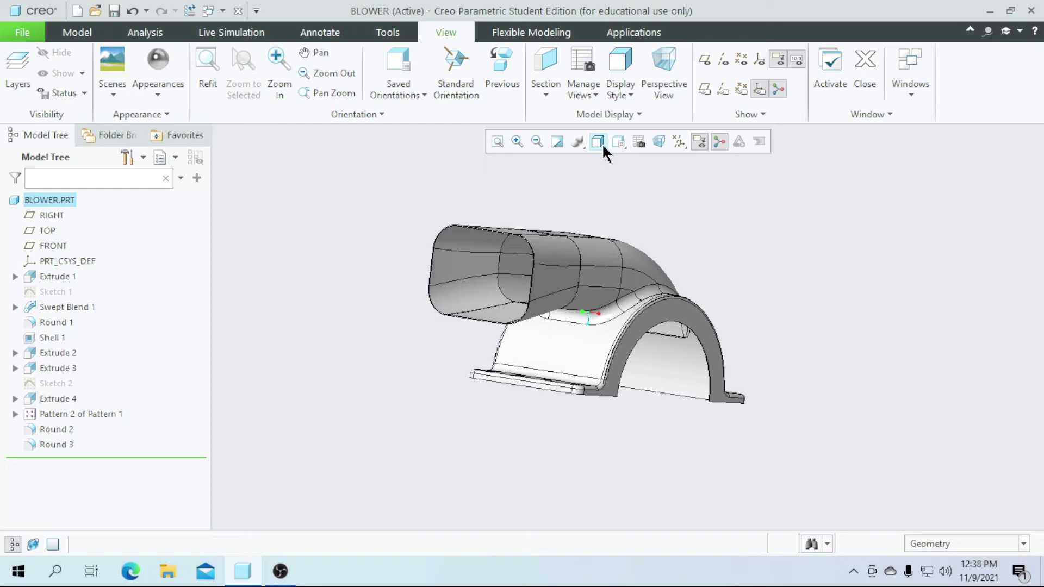